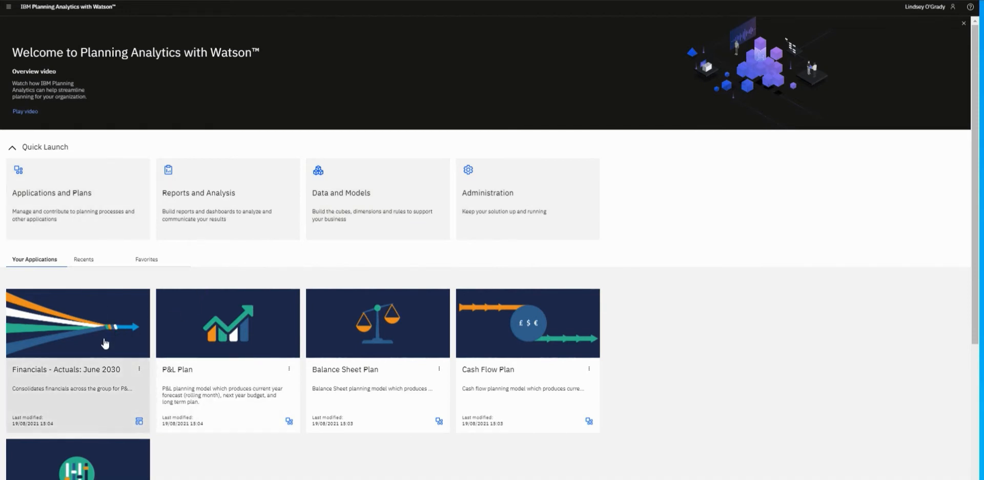
Open the contribution view of the Financials - Actuals: June 2030 application.
scroll(90, 314, "down", 1)
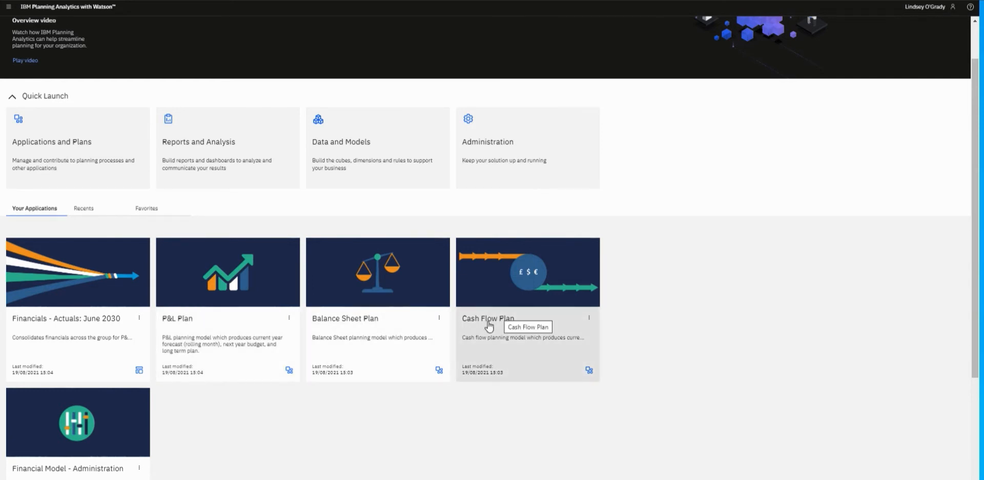
scroll(233, 427, "down", 1)
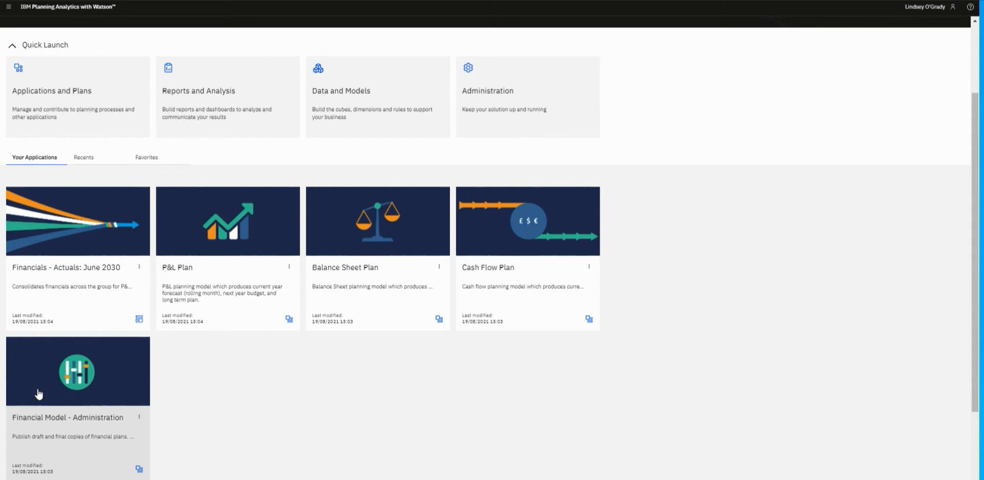
left_click(140, 267)
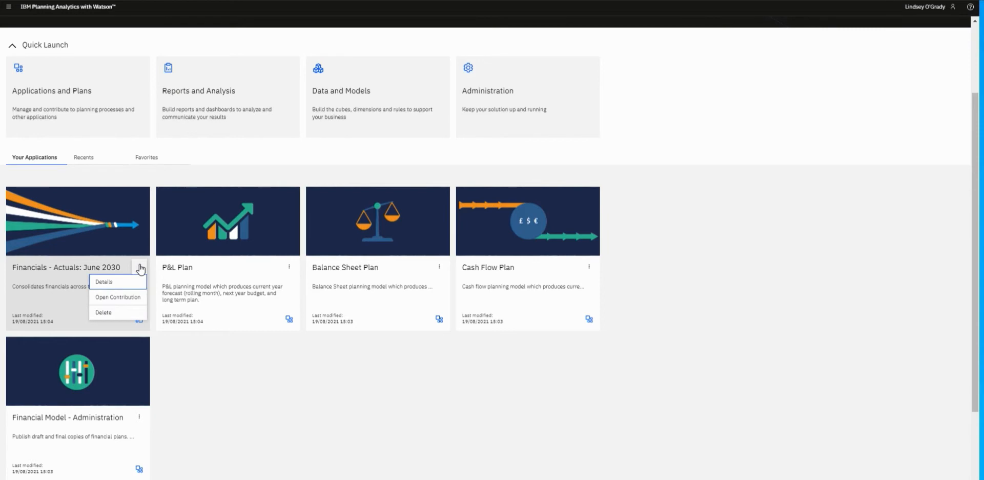
left_click(118, 297)
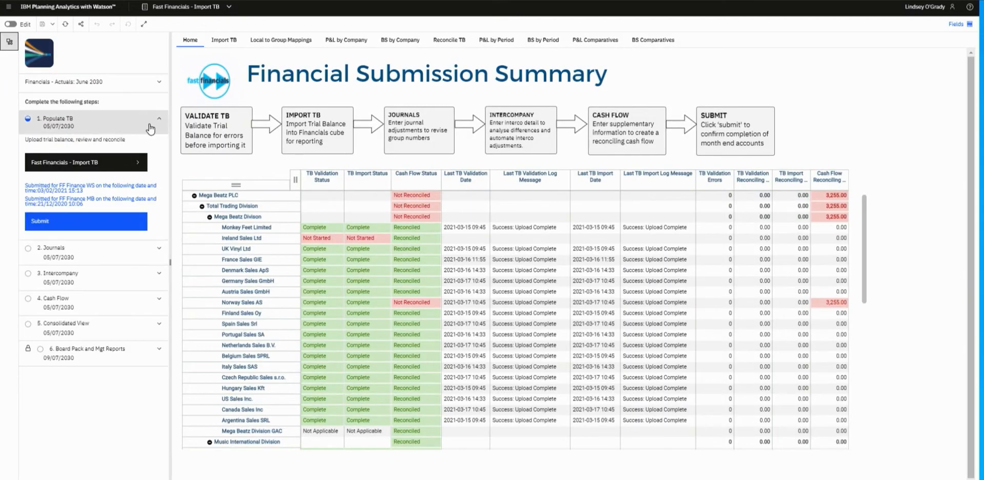
Review the details of the Populate TB, Cash Flow, Consolidated View and Board Pack and Mgt Reports workflow steps, collapsing each one again.
left_click(150, 128)
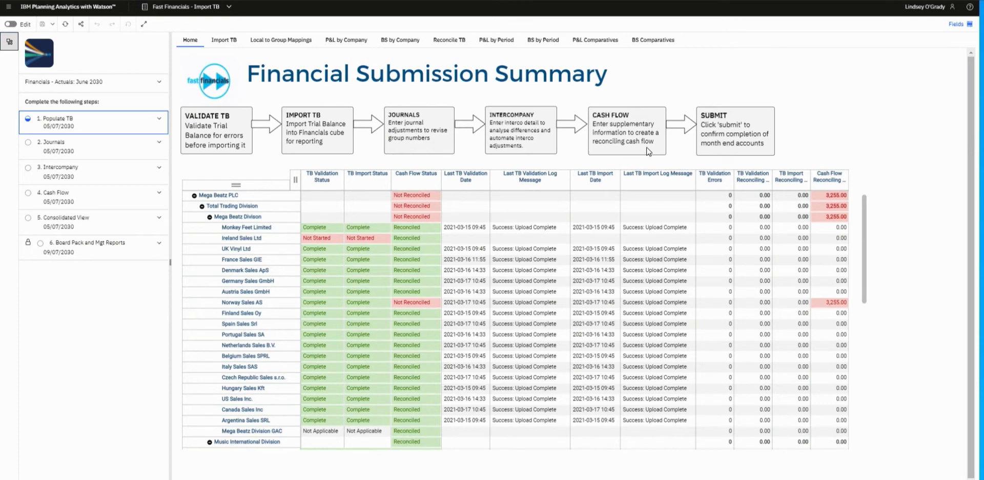
left_click(124, 127)
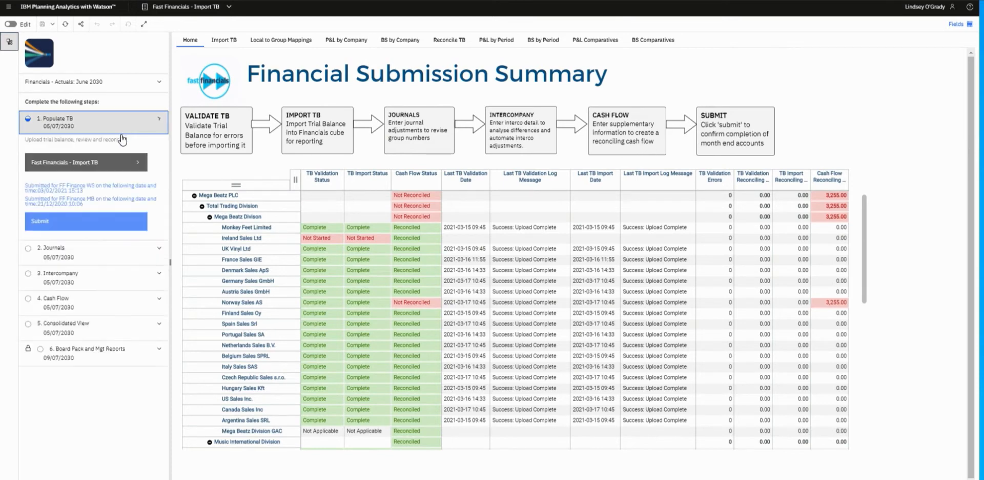
left_click(107, 311)
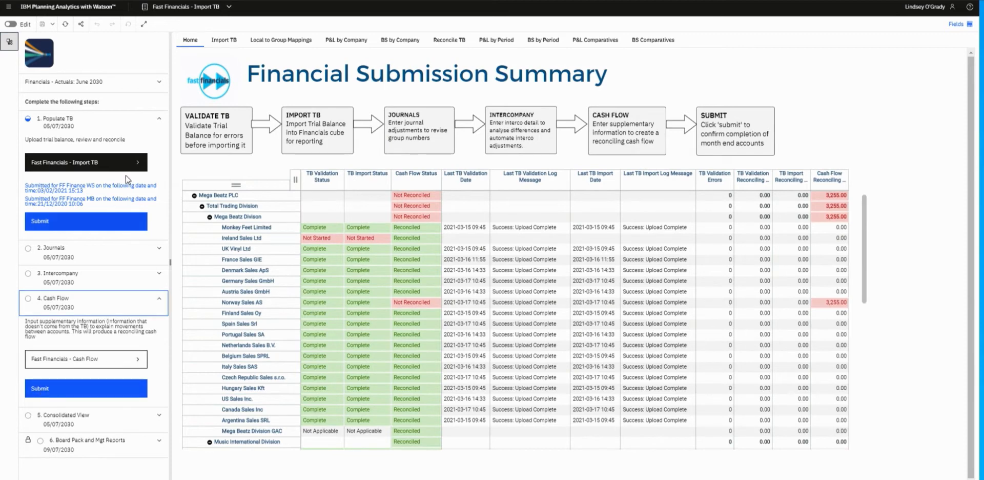
left_click(143, 300)
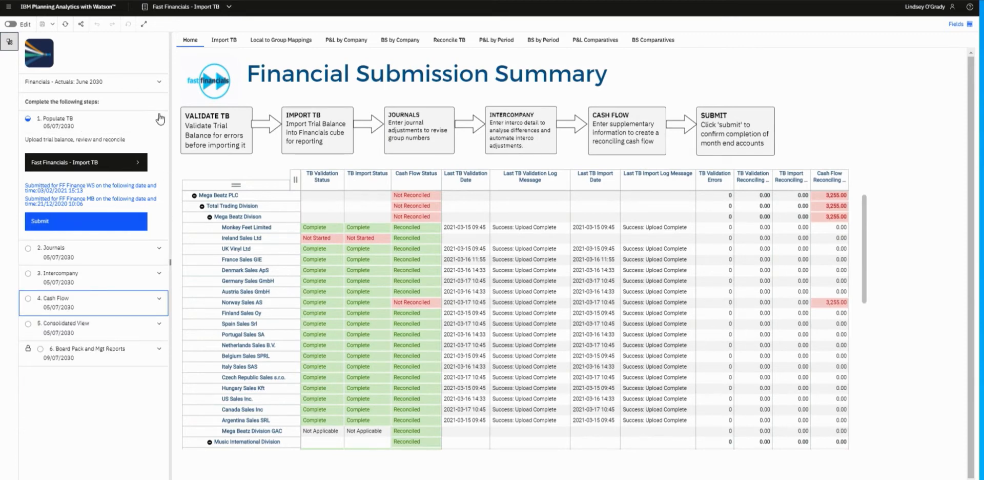
left_click(161, 119)
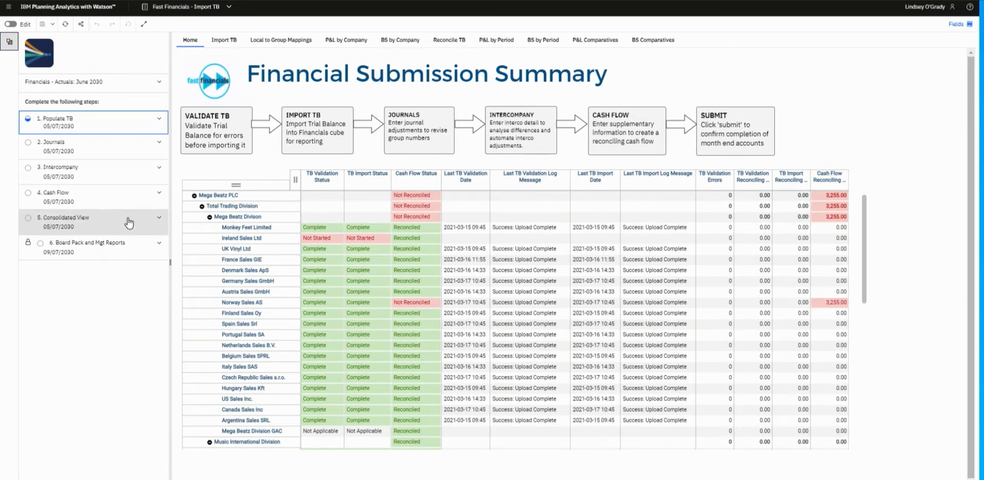
left_click(145, 223)
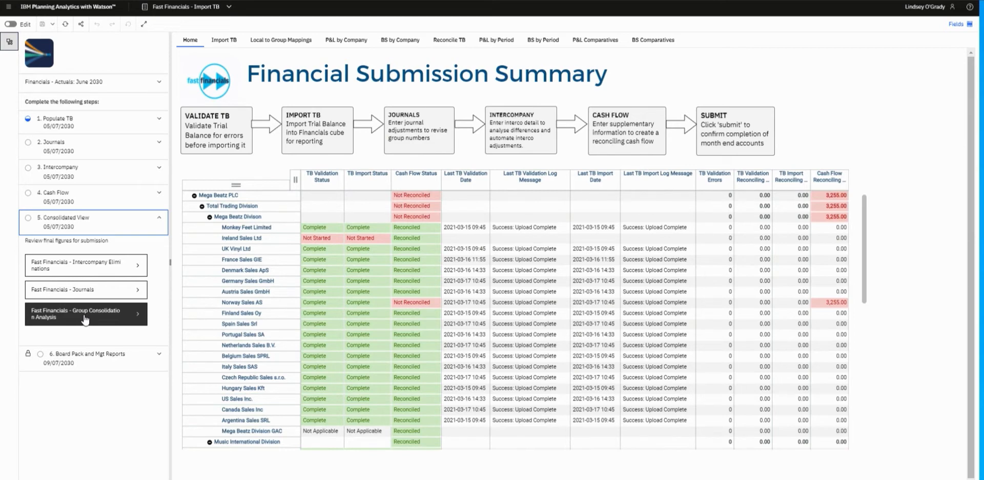
left_click(147, 229)
left_click(131, 247)
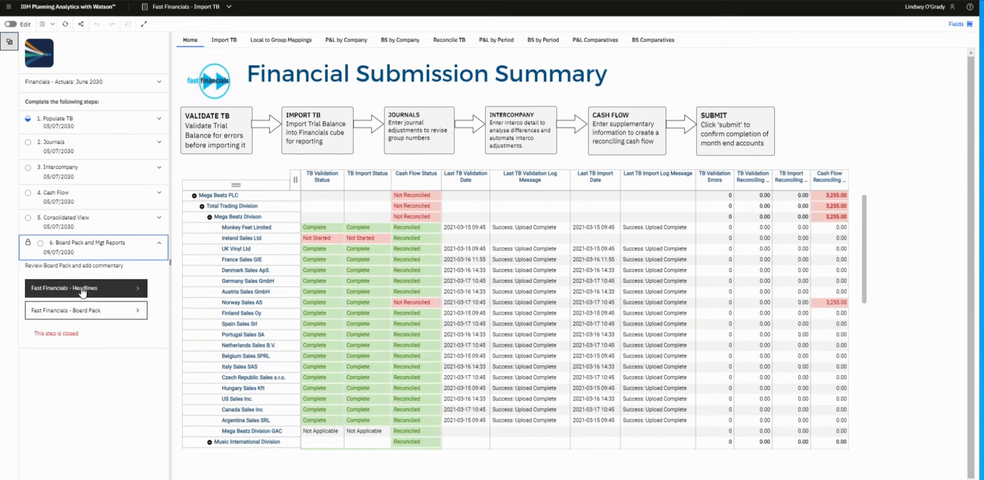
left_click(155, 248)
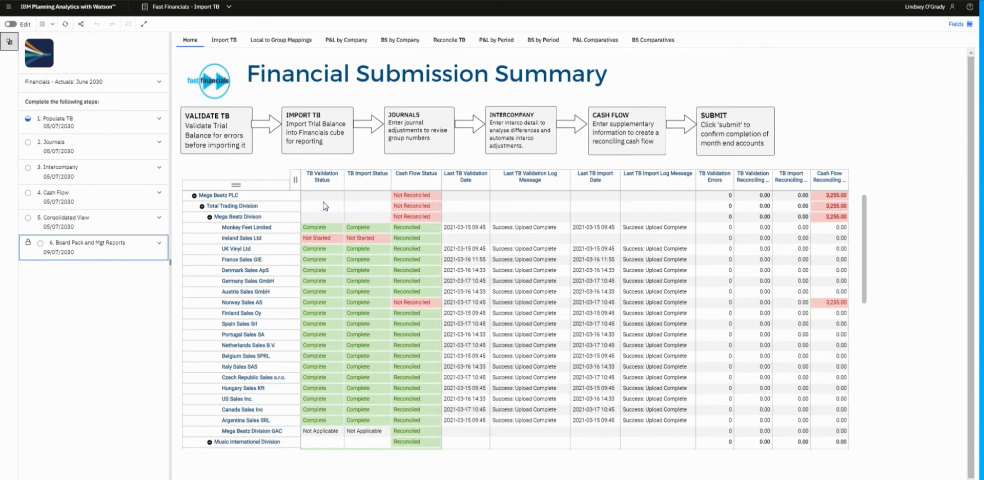
Examine the TB validation, TB import and cash flow statuses in the submission summary, focusing on Ireland Sales Ltd and Norway Sales AS.
left_click(322, 177)
left_click(364, 177)
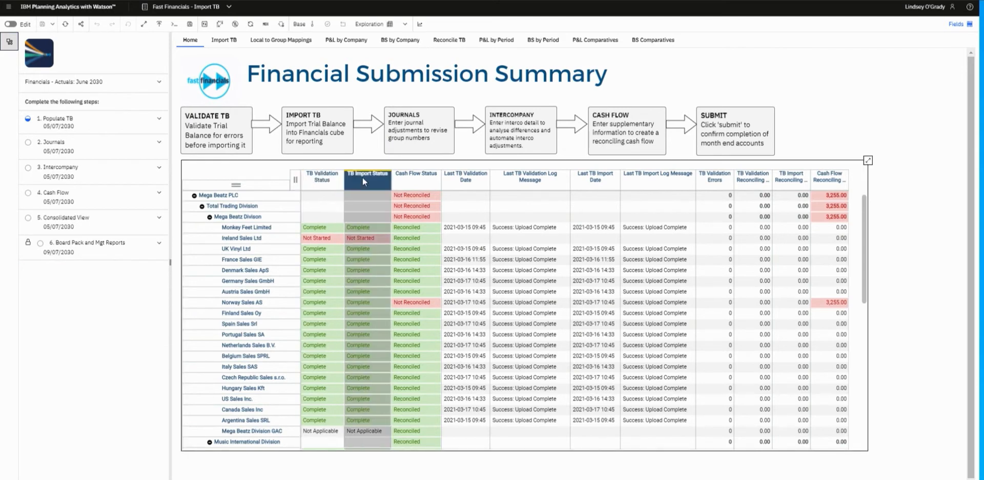
left_click(271, 240)
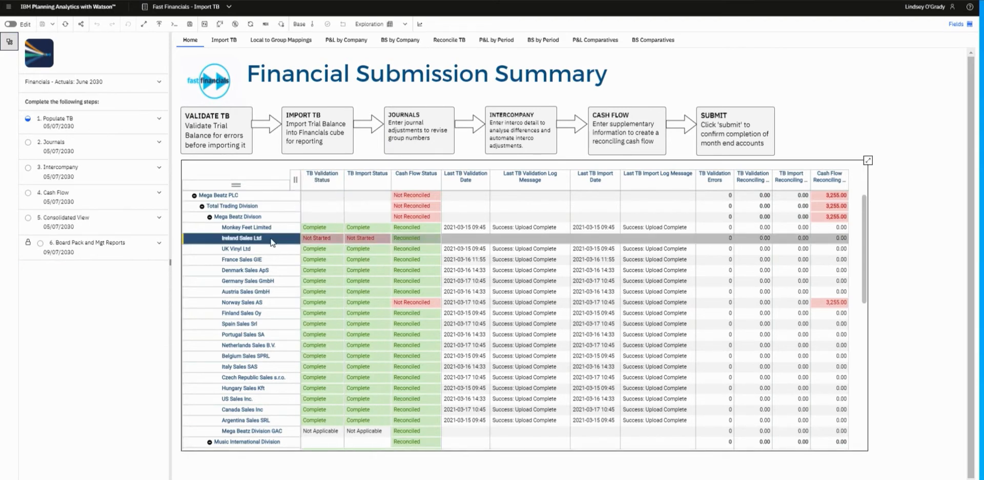
left_click(416, 177)
left_click(261, 302)
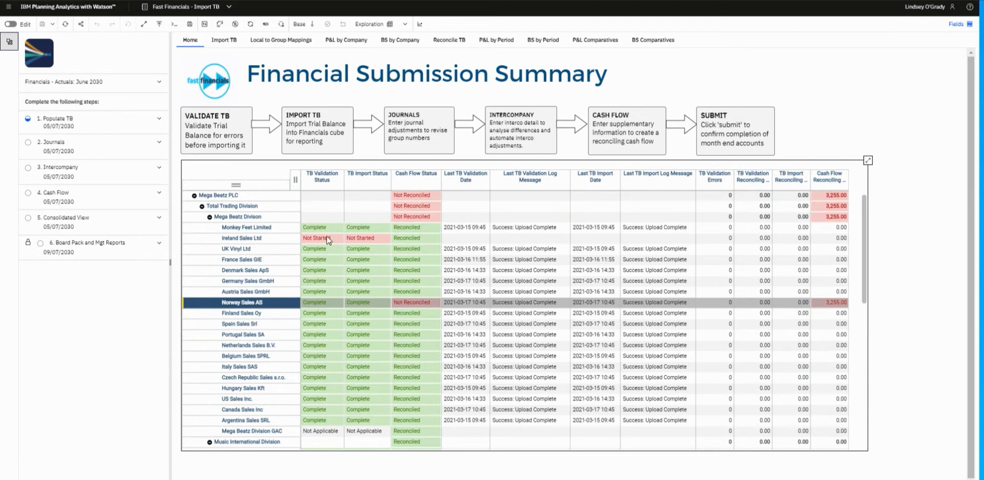
left_click(284, 241)
left_click(284, 306)
Open the Import TB page, then switch to Excel and examine the trial balance's period, company, account, optional dimension and LC Amount columns.
left_click(224, 41)
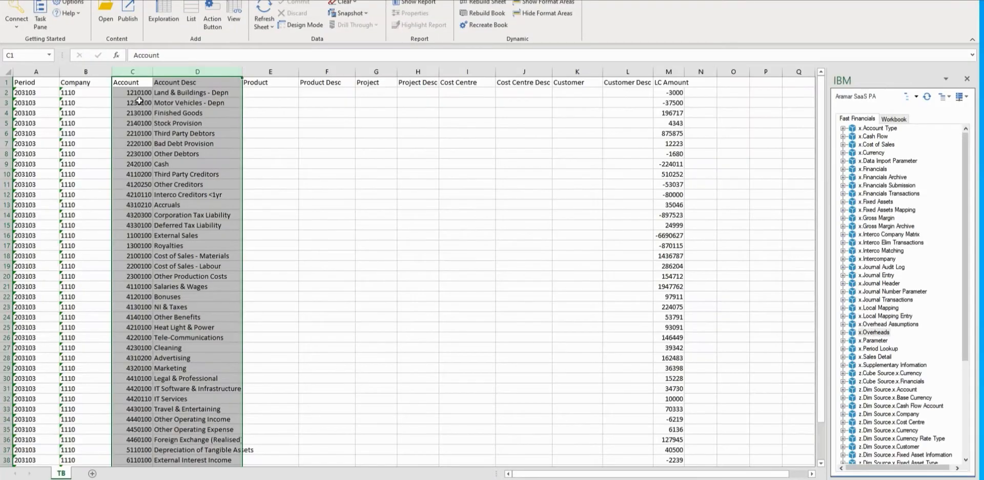
left_click(87, 101)
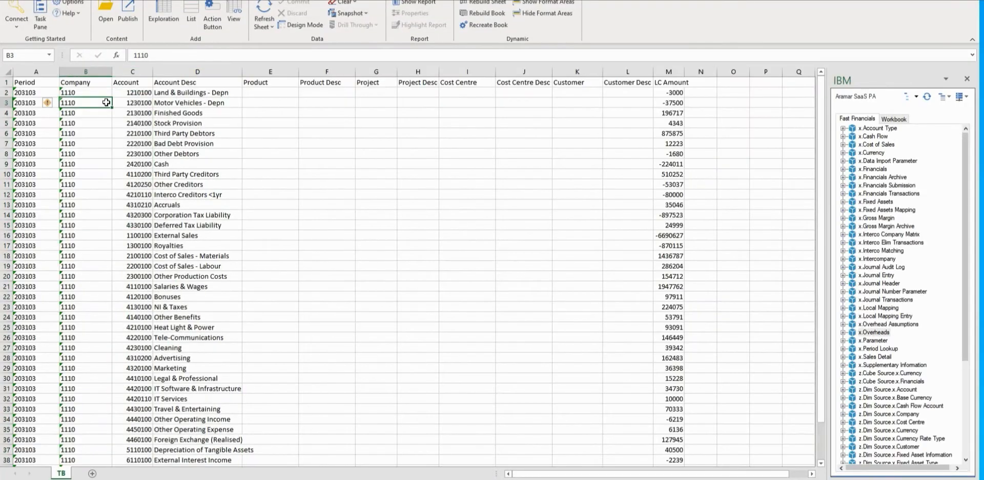
left_click(36, 69)
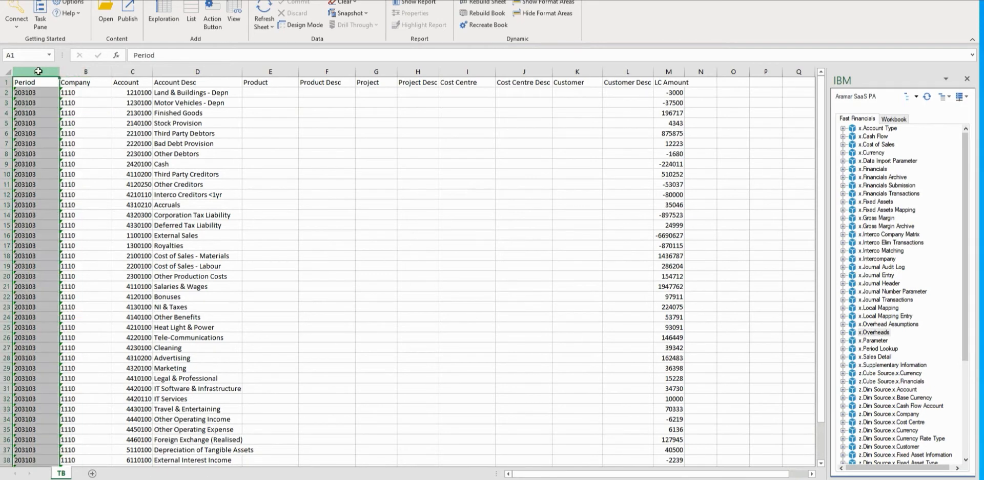
left_click(82, 72)
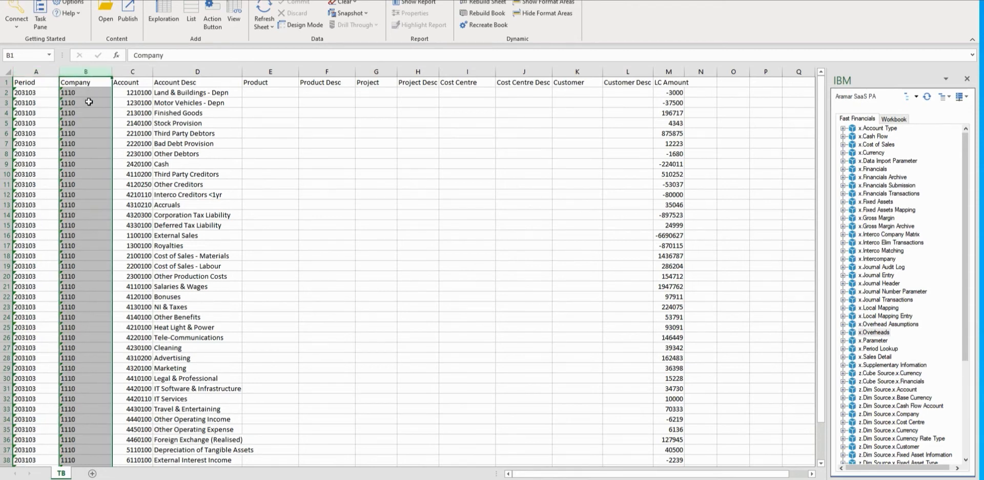
left_click_drag(145, 67, 174, 72)
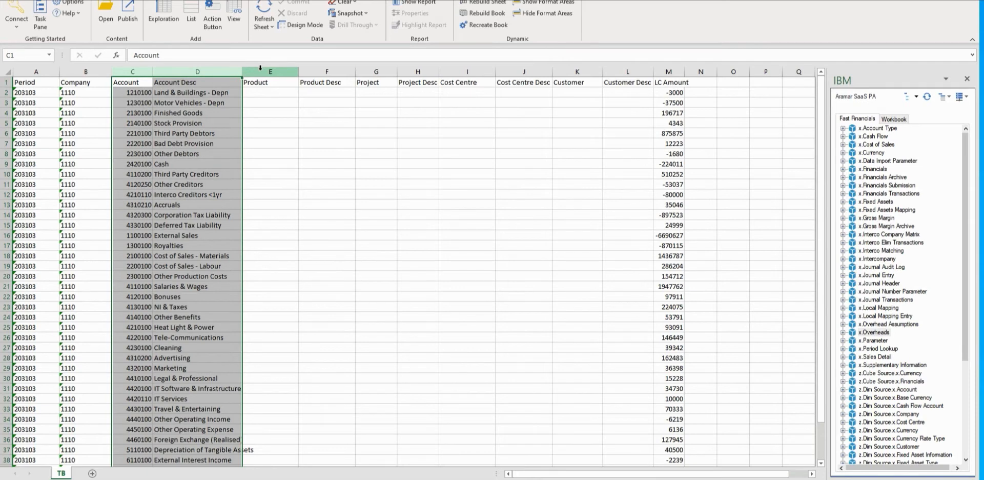
left_click_drag(261, 67, 645, 81)
left_click(666, 72)
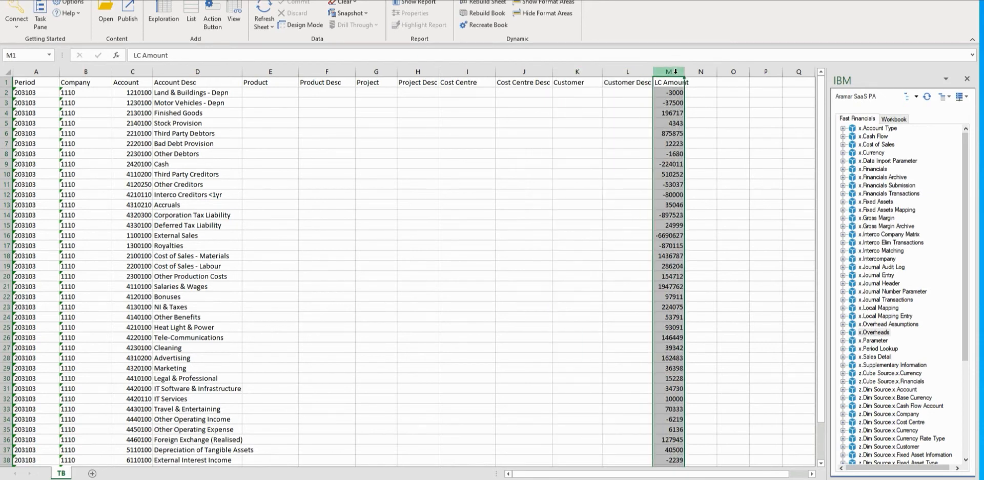
left_click_drag(279, 71, 628, 72)
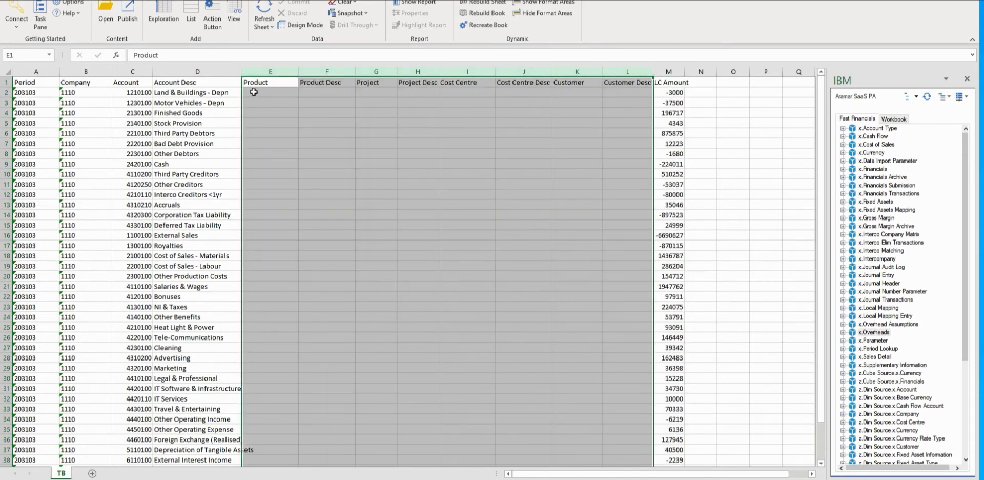
left_click_drag(254, 92, 619, 141)
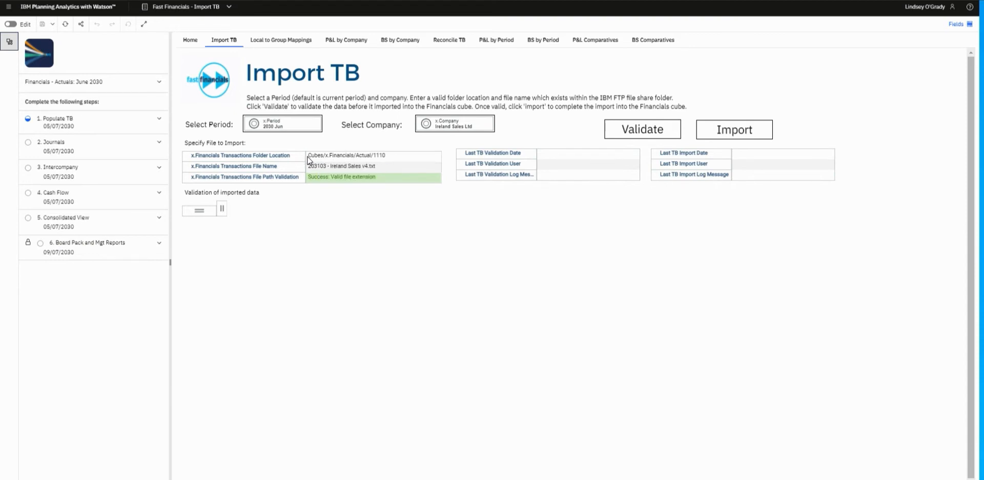
Validate the file 203103 - Ireland Sales v4.txt for Ireland Sales Ltd, period 2030 Jun, with the version Actual.
left_click(439, 127)
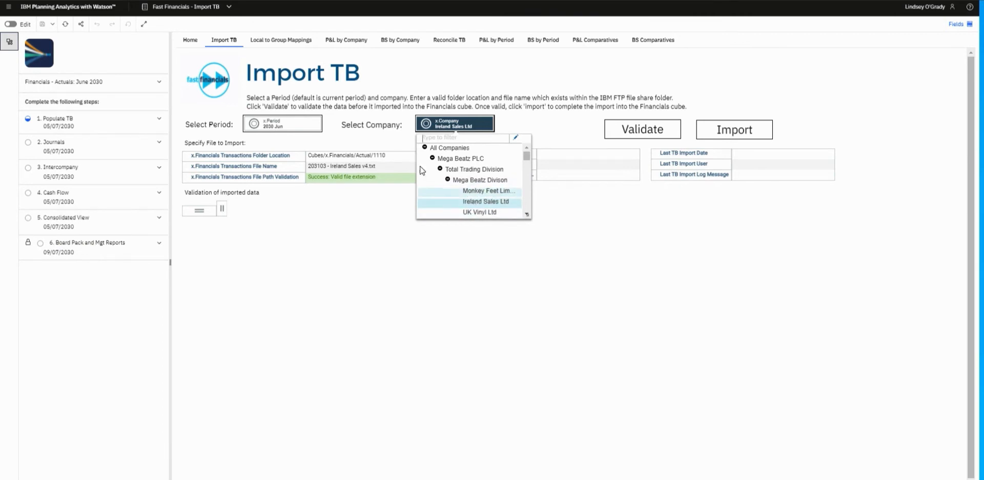
left_click(345, 205)
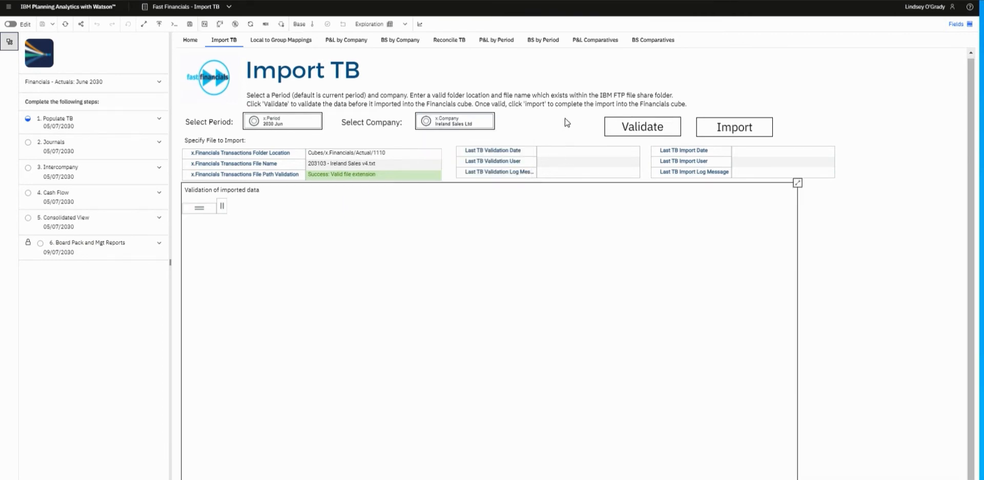
left_click(637, 131)
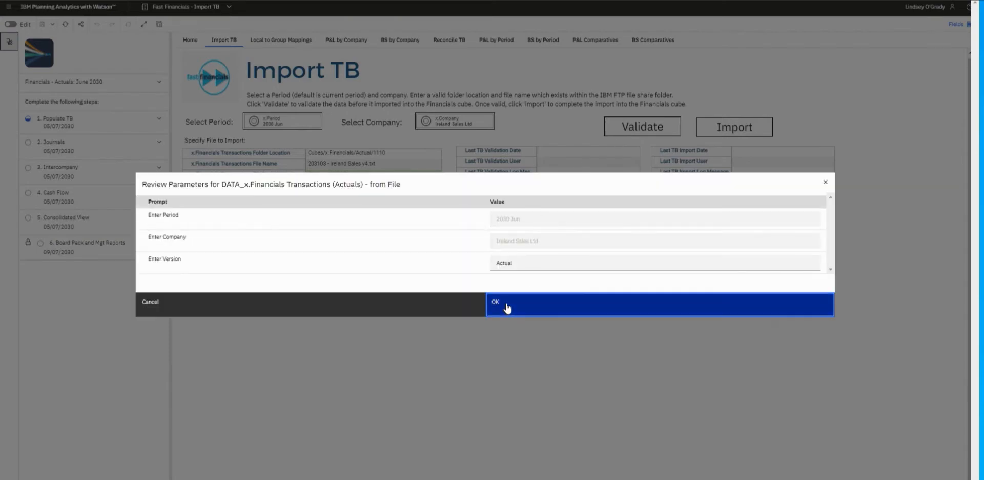
left_click(507, 306)
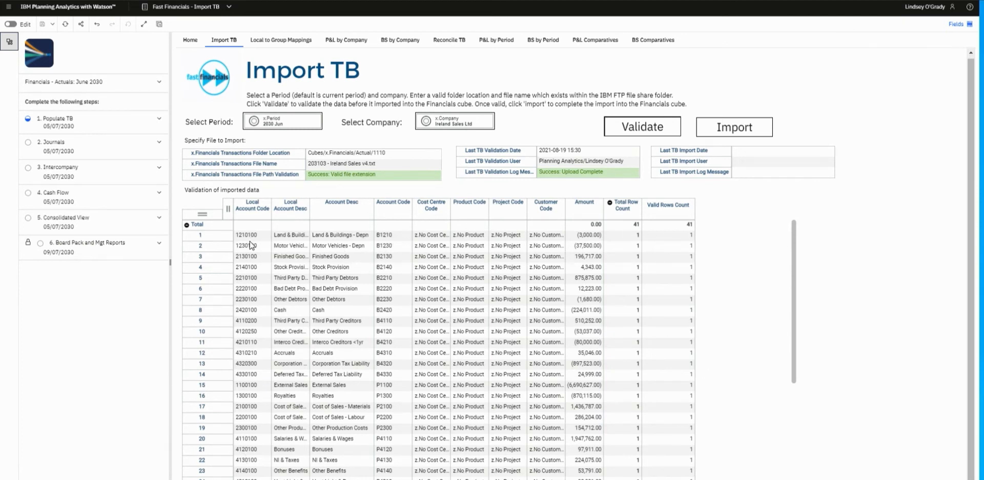
Examine the local account, group account code and valid rows count columns in the validation of imported data.
left_click(251, 213)
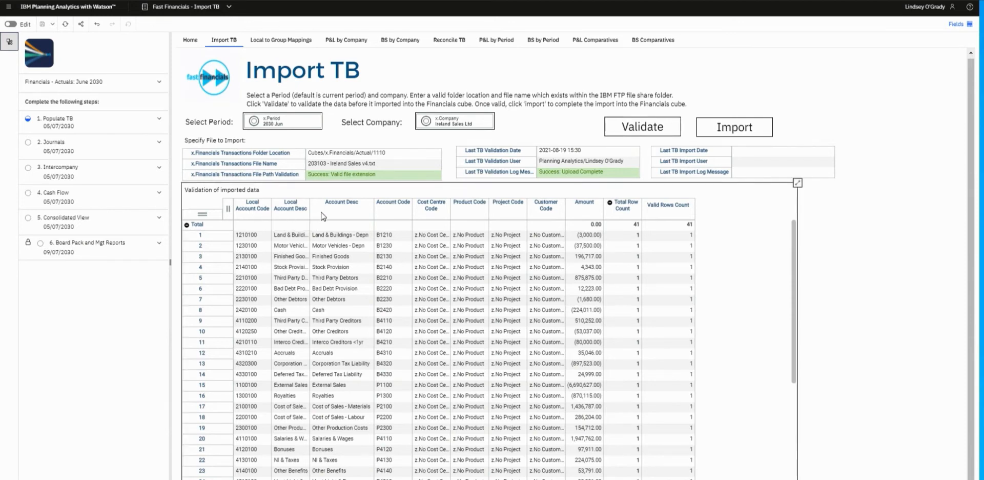
left_click(291, 210)
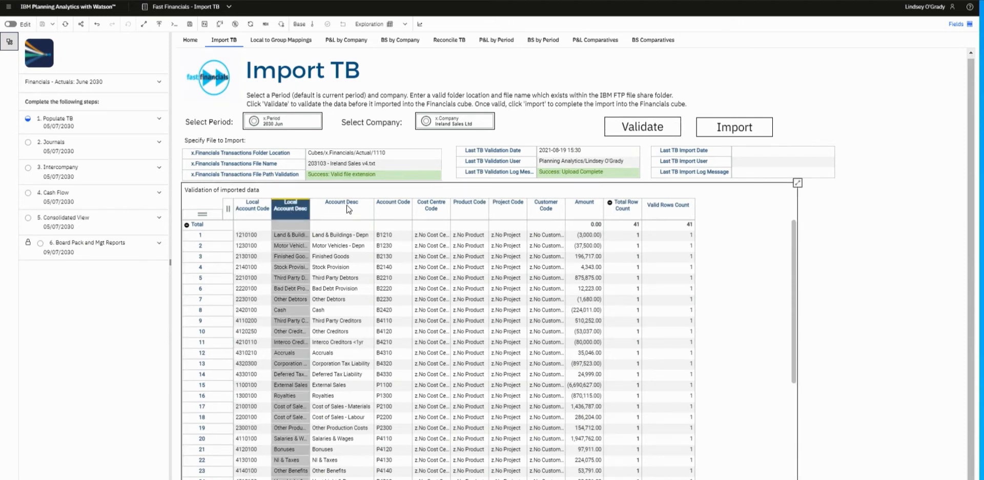
left_click(399, 205)
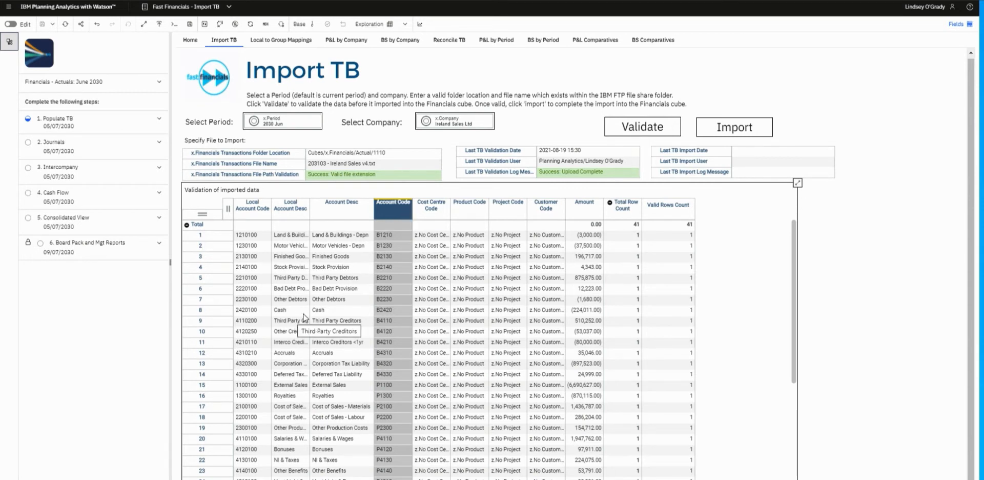
left_click(664, 206)
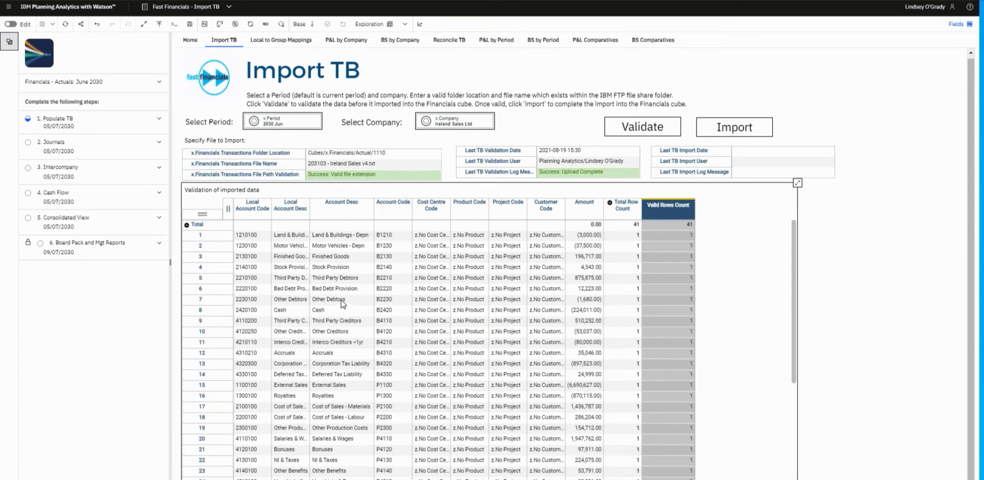
Examine the Local to Group Mappings page, including the blank row 100 of the input form and the local dimension choices.
left_click(285, 41)
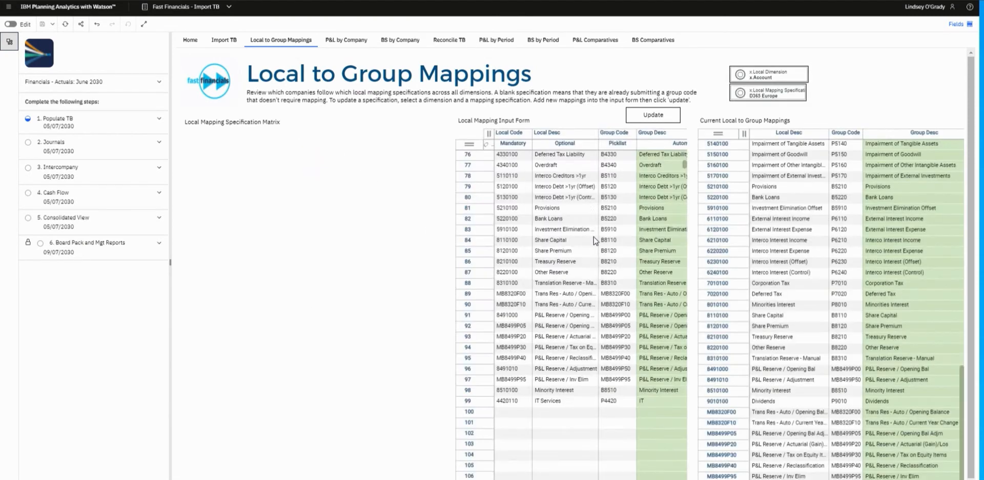
left_click(512, 412)
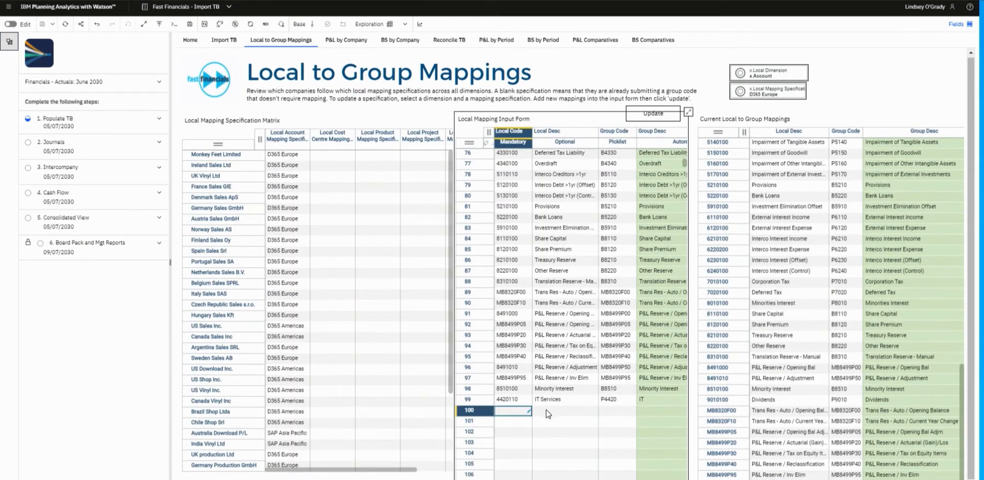
left_click(548, 413)
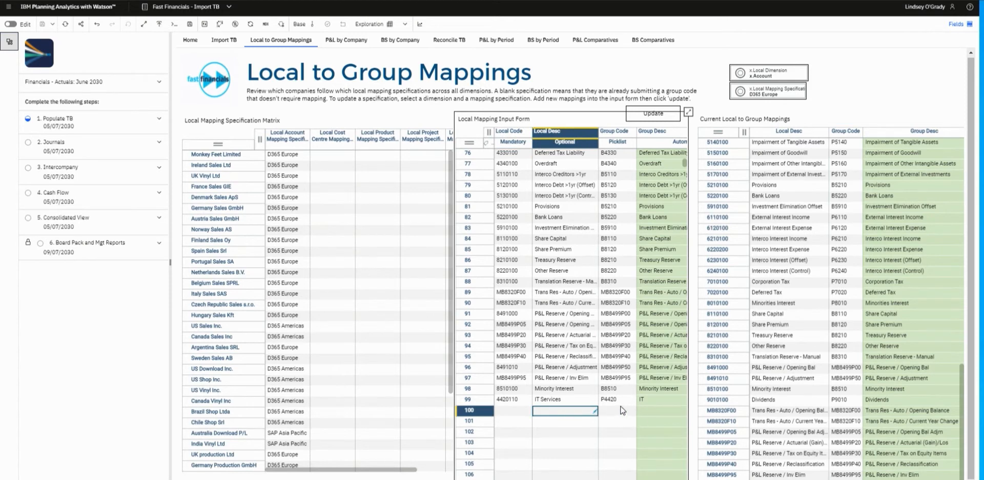
left_click(764, 78)
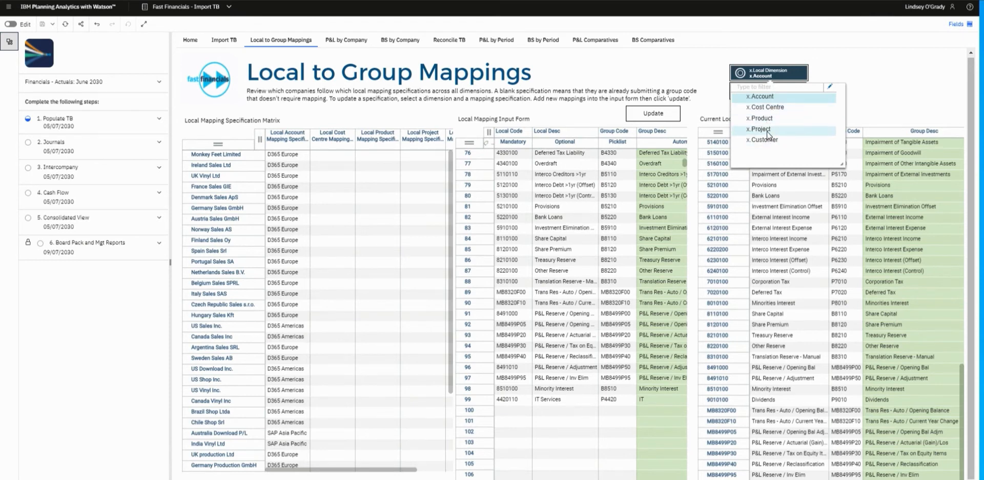
Import the validated Ireland Sales Ltd trial balance for 2030 Jun, with figures as YTD total set to No.
left_click(220, 44)
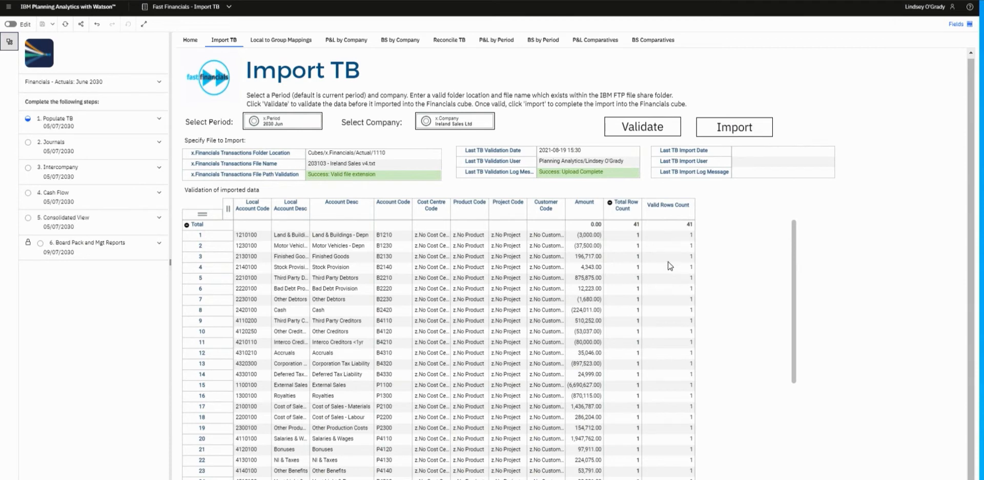
left_click(737, 131)
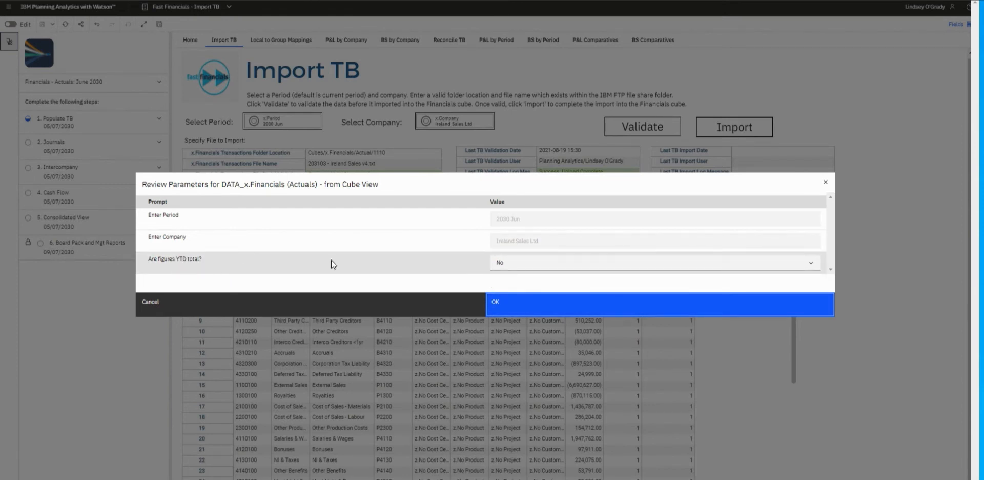
left_click(517, 310)
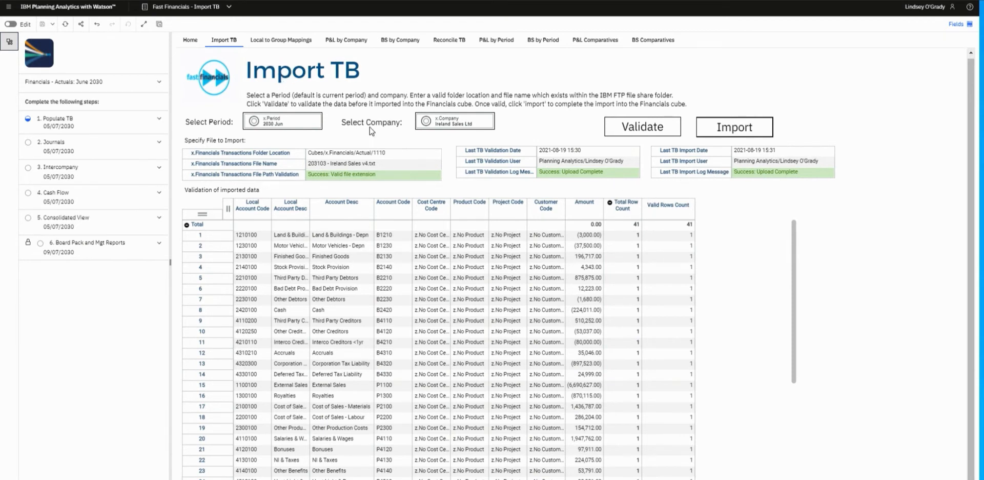
Examine the TB validation, TB import and cash flow statuses across all companies in the Financial Submission Summary.
left_click(199, 41)
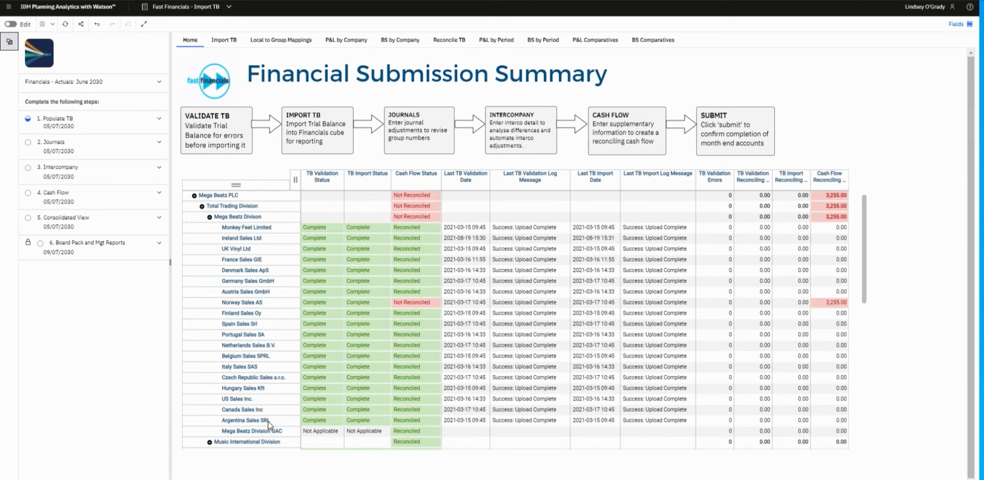
scroll(271, 354, "down", 5)
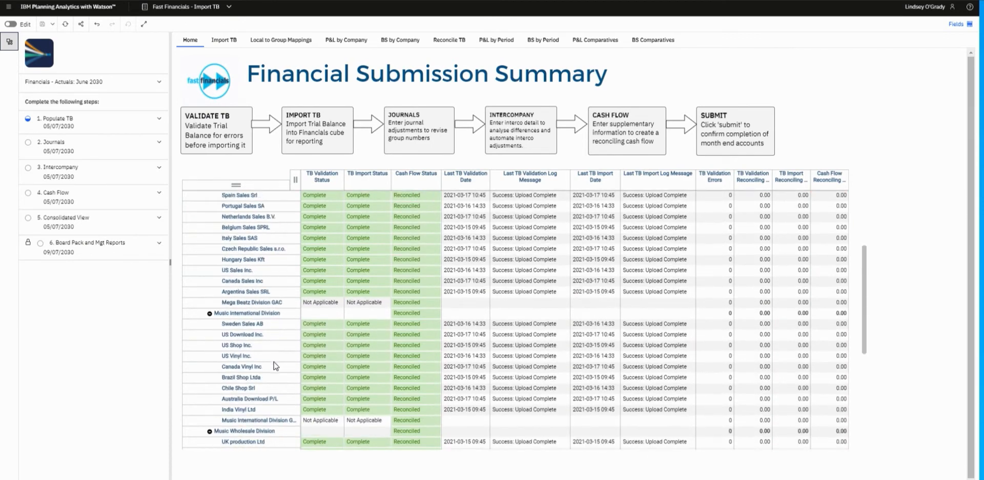
scroll(273, 365, "up", 3)
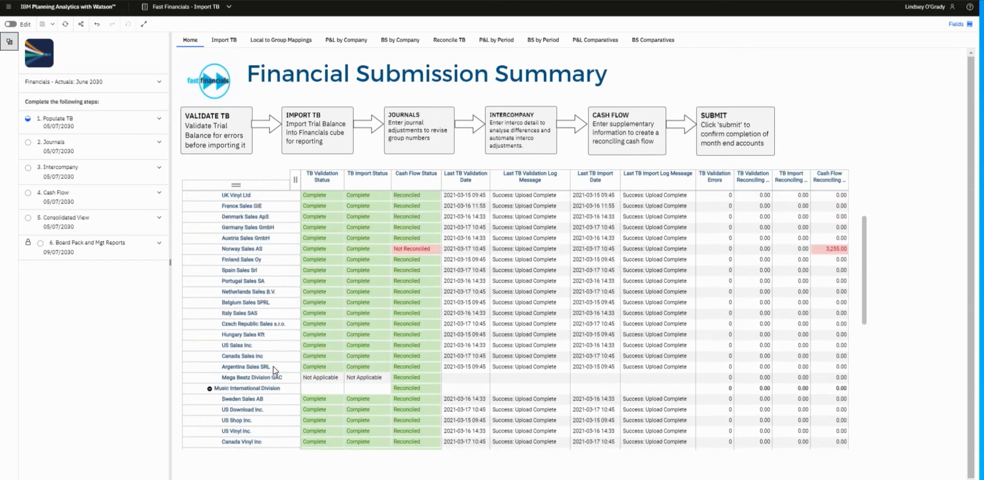
scroll(275, 369, "up", 3)
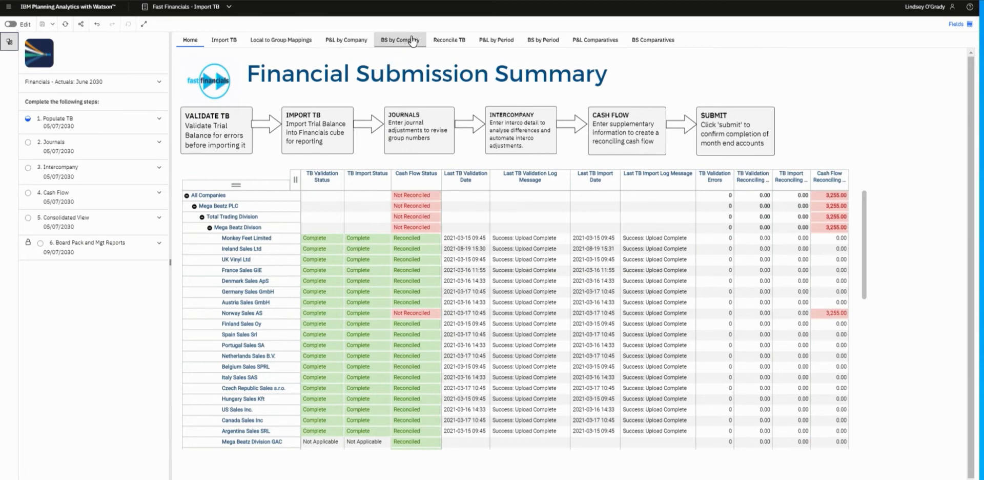
Show P&L by Period for Ireland Sales Ltd and inspect the accounts under Total Sales and Total Cost of Sales, leaving both collapsed.
left_click(493, 41)
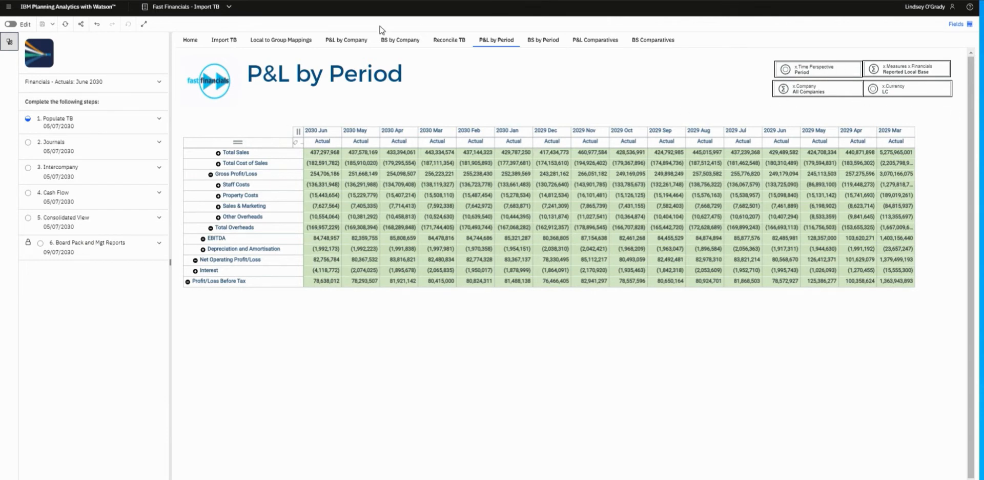
left_click(796, 92)
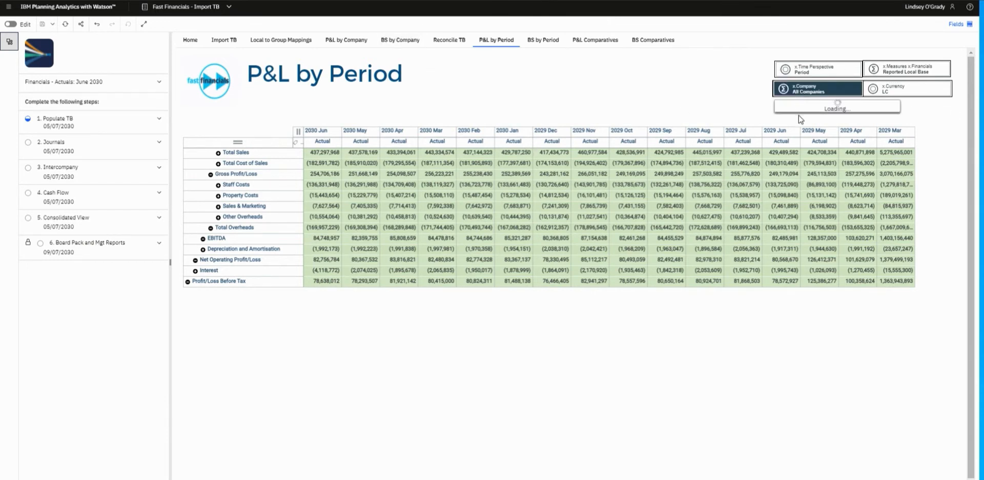
left_click(831, 169)
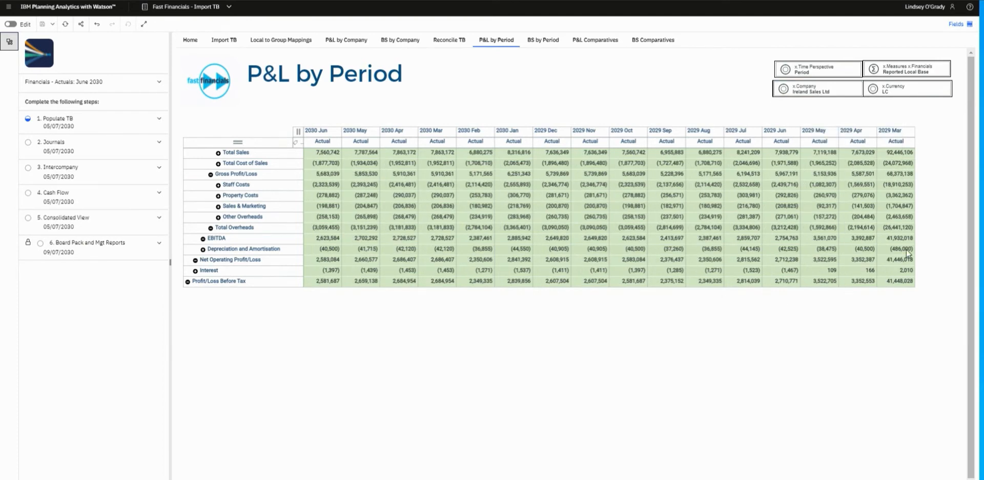
left_click(218, 154)
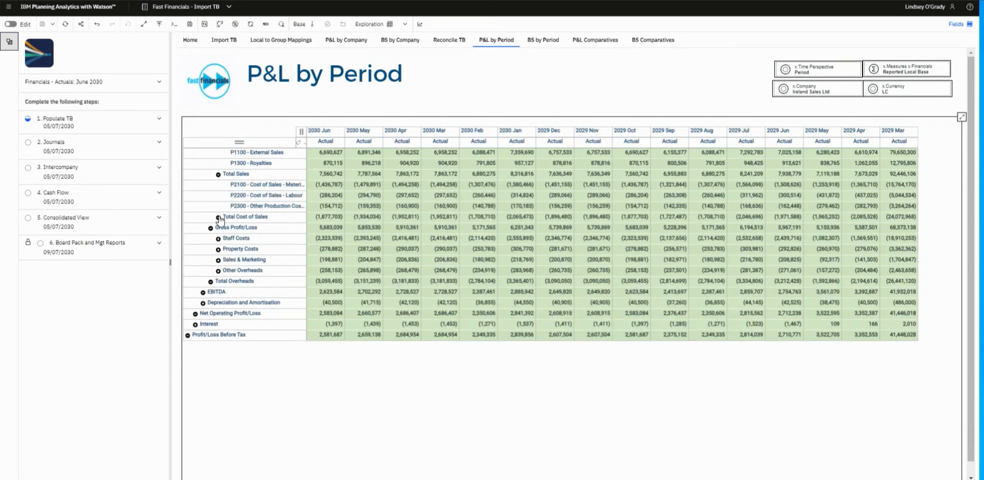
left_click(219, 217)
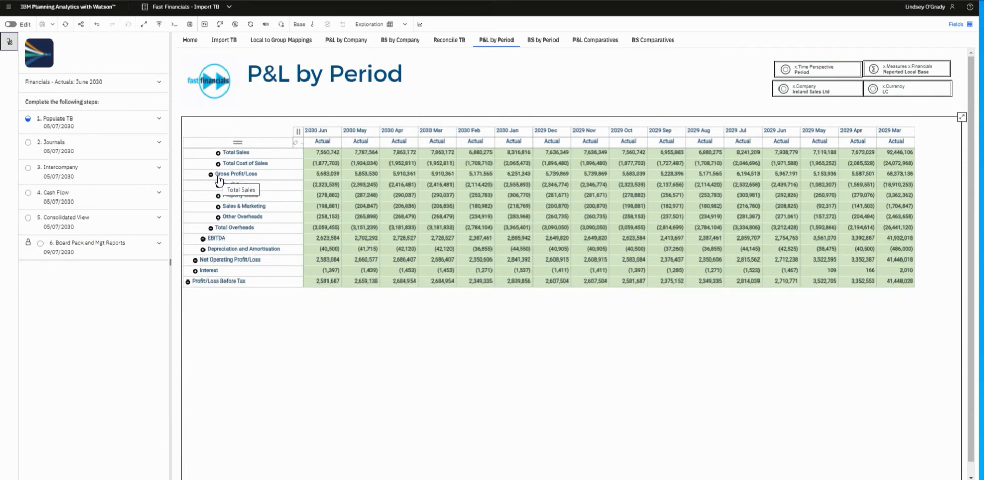
Open the Fast Financials - Journals workbook from the Journals workflow step.
left_click(135, 150)
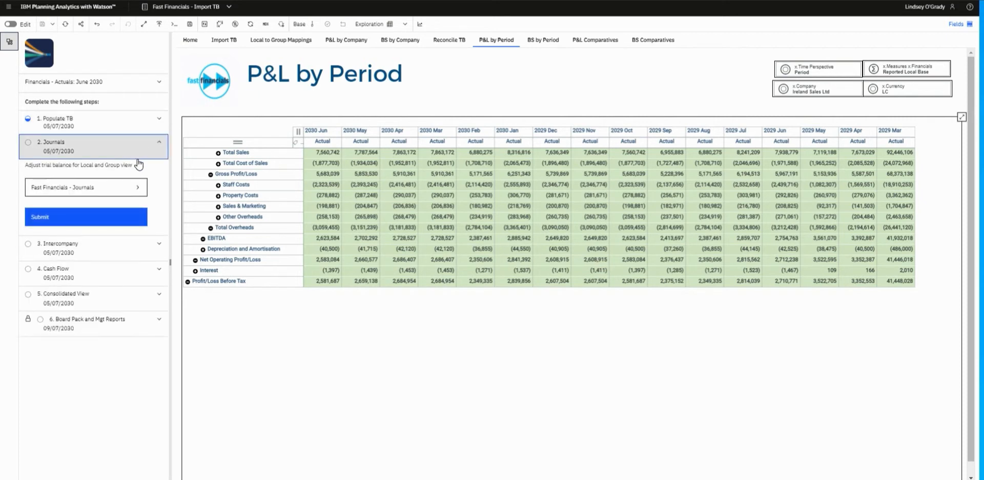
left_click(110, 190)
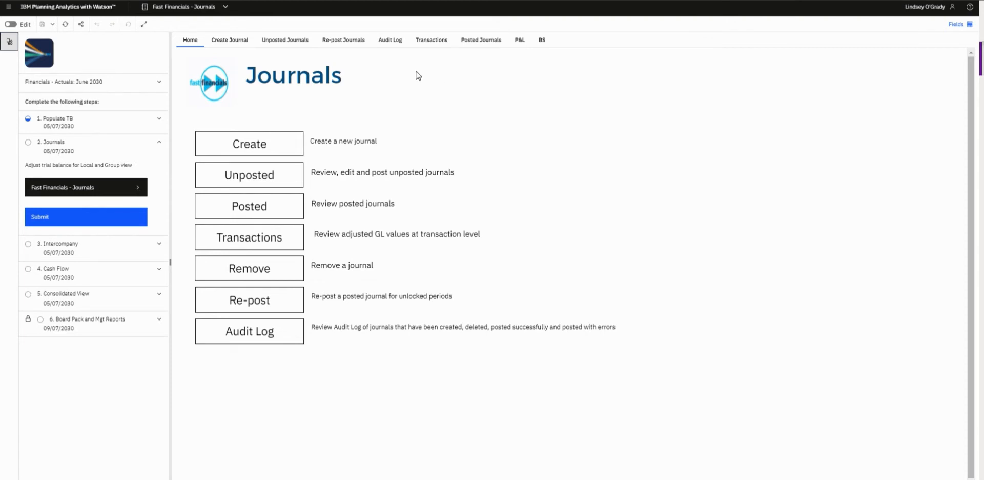
Fill in the new journal parameters with company Ireland Sales Ltd, period 2030 Jun and journal type Local Adj, and cancel the creation.
left_click(277, 150)
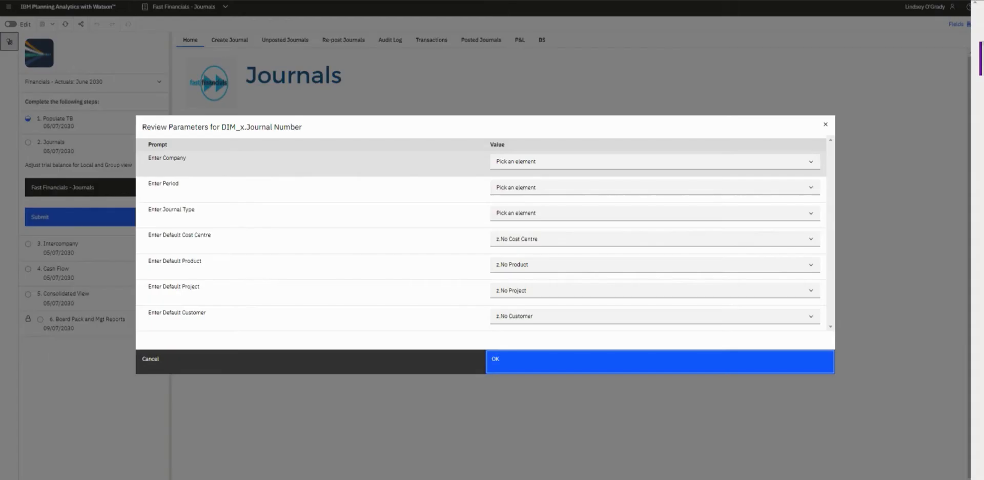
left_click(612, 164)
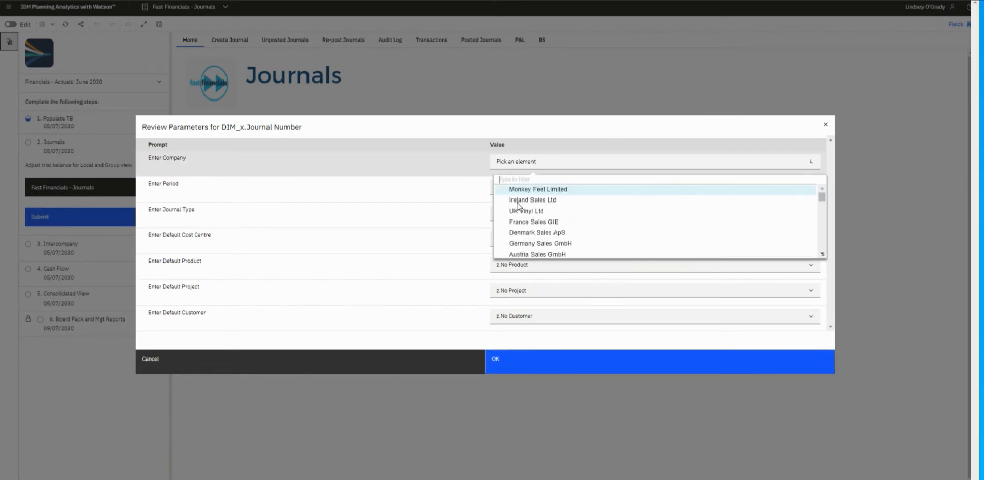
left_click(517, 200)
left_click(495, 193)
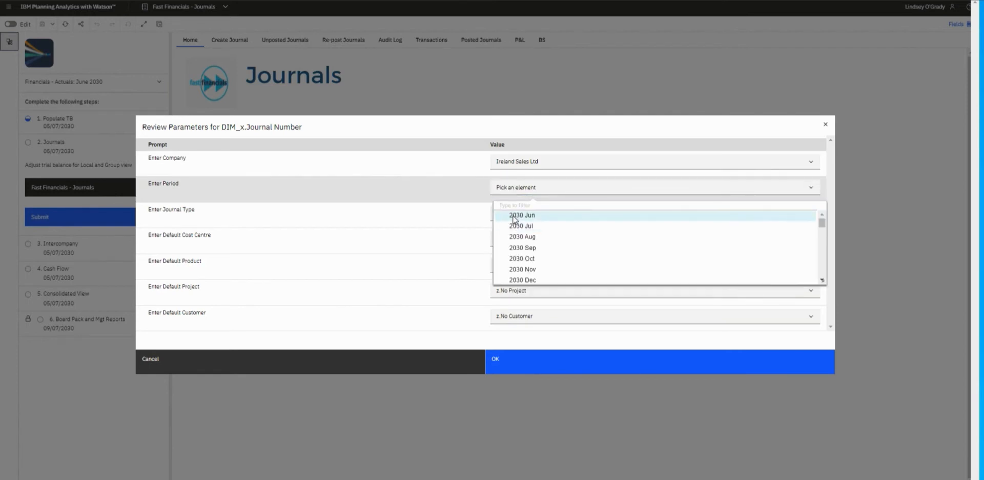
left_click(514, 215)
left_click(505, 215)
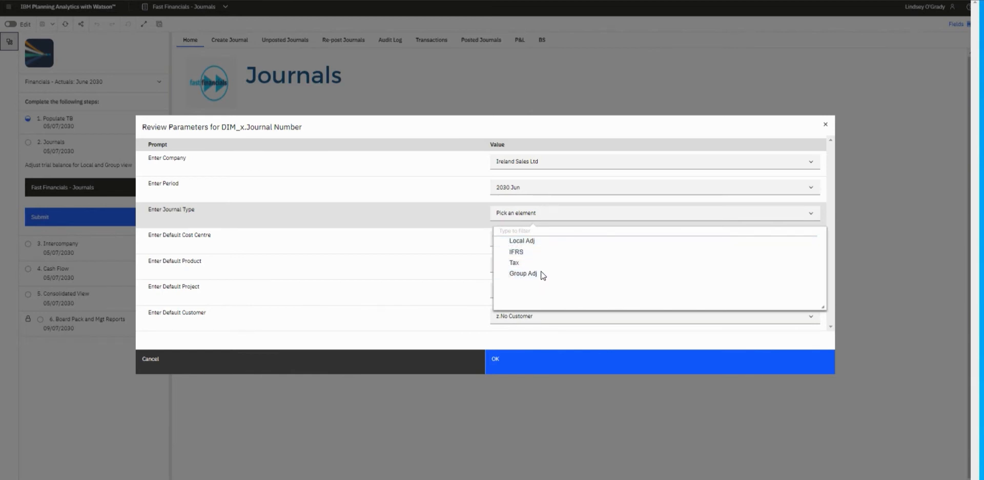
left_click(518, 244)
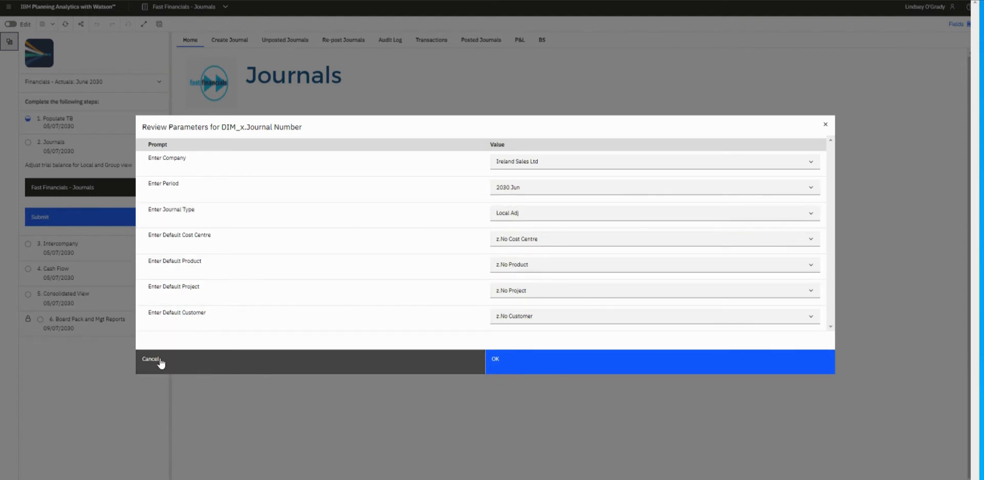
Review the unposted Ireland Sales Ltd journal Adjustment to accruals, including its description and lines, and post it.
left_click(275, 43)
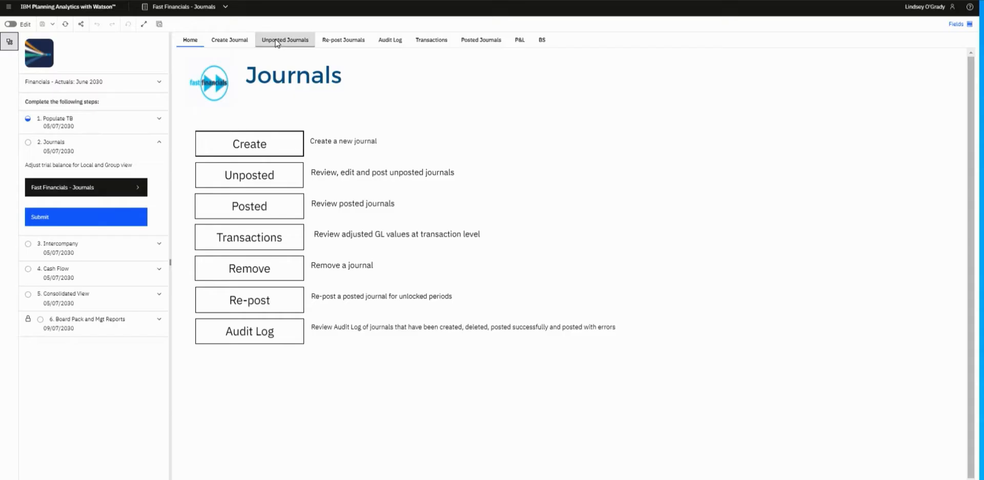
left_click(269, 176)
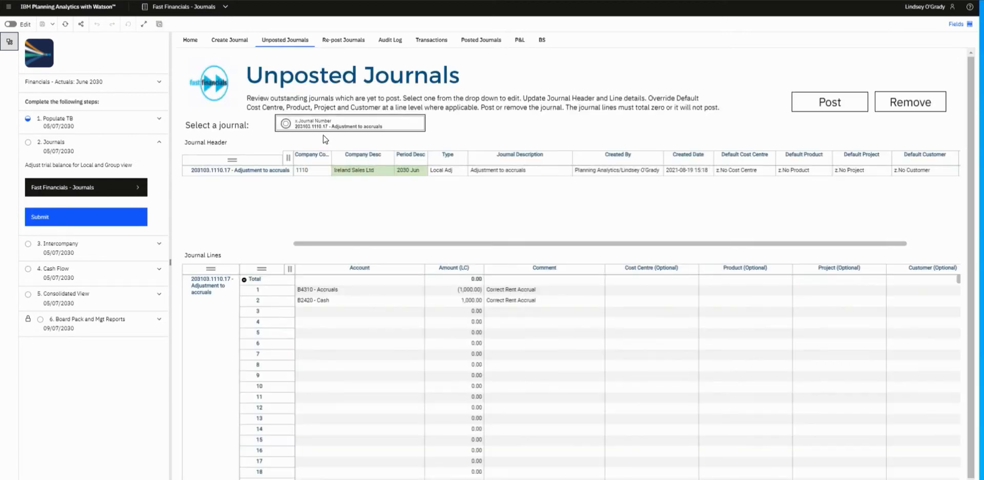
left_click(322, 125)
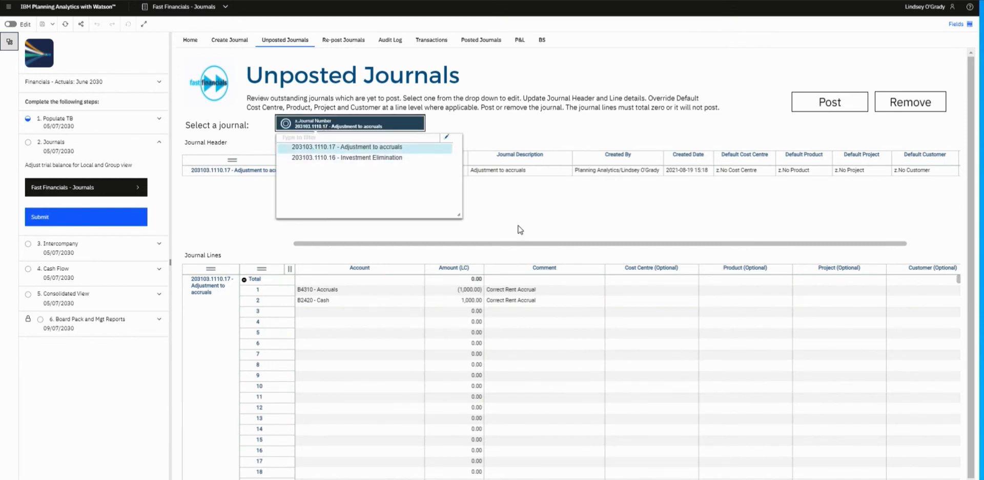
left_click(492, 295)
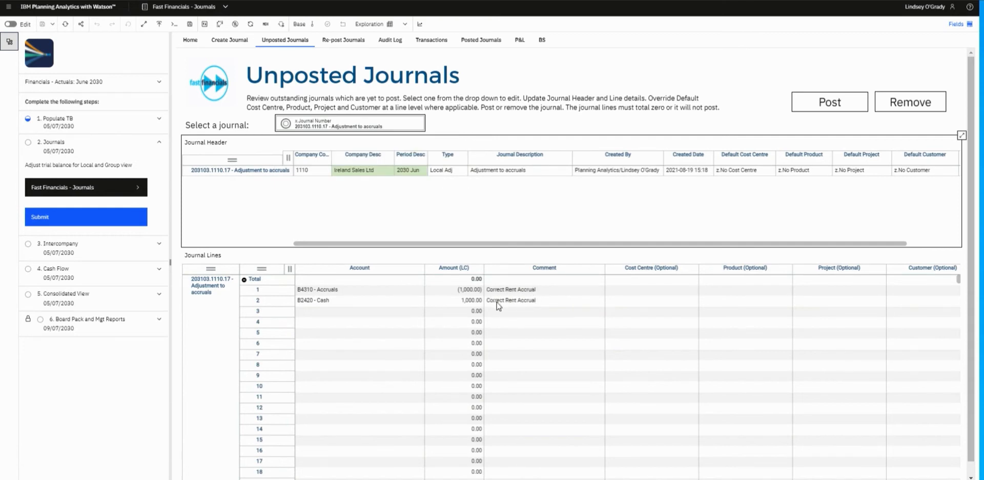
left_click(494, 175)
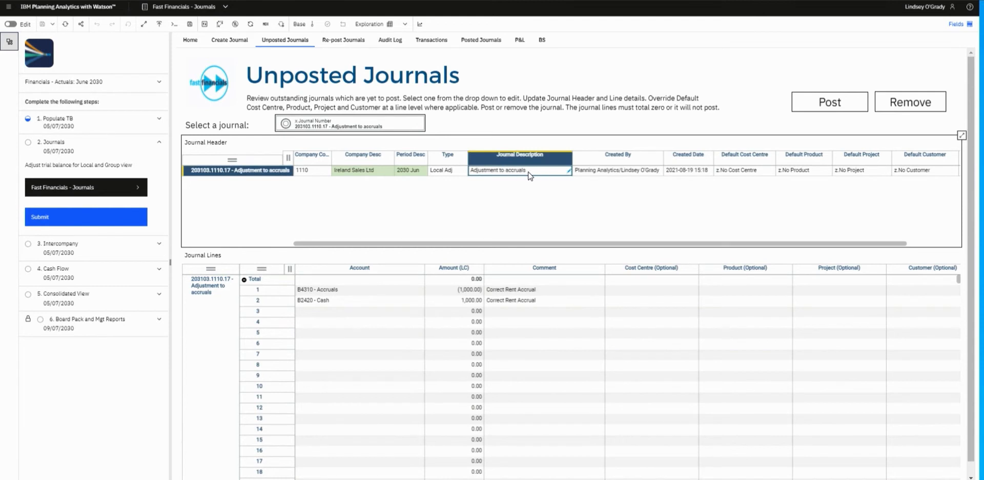
left_click(840, 105)
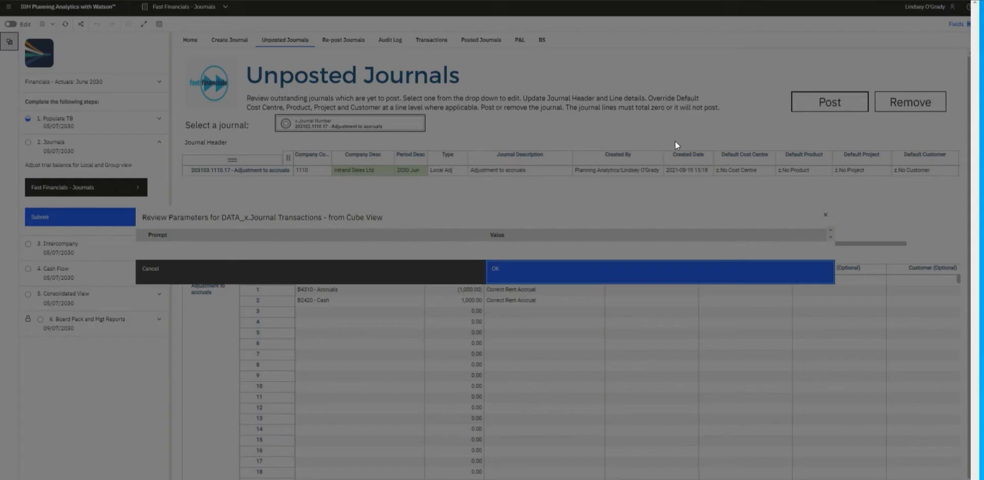
left_click(518, 282)
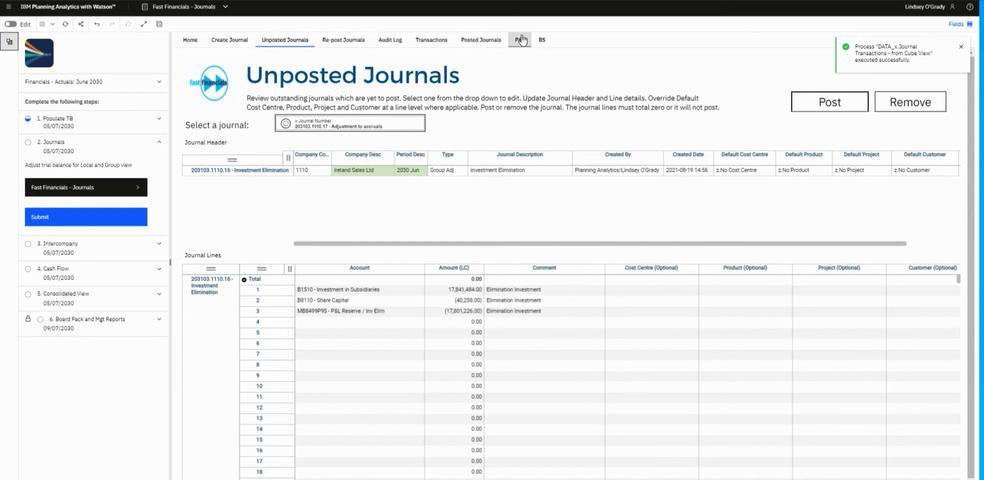
Examine the Local Base, Local Adj and Local columns of the Ireland Sales Ltd Balance Sheet for 2030 Jun.
left_click(541, 40)
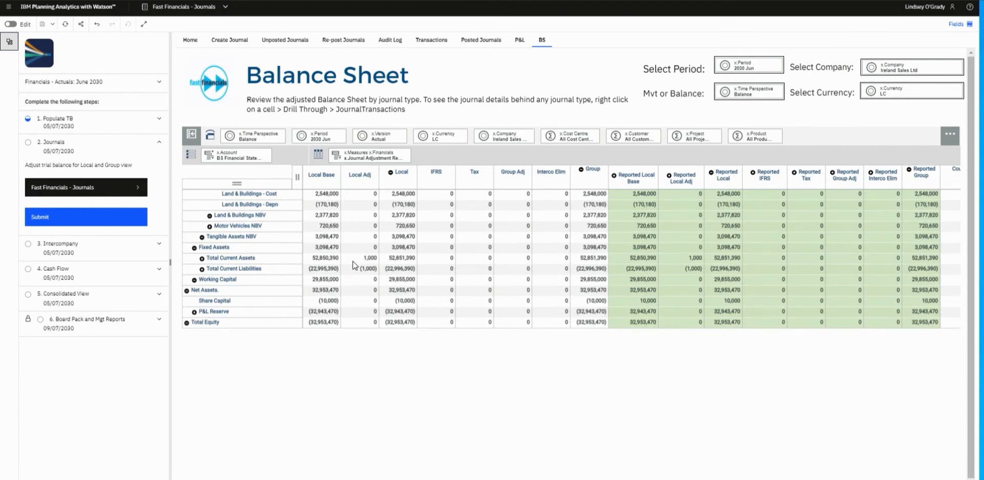
left_click(357, 174)
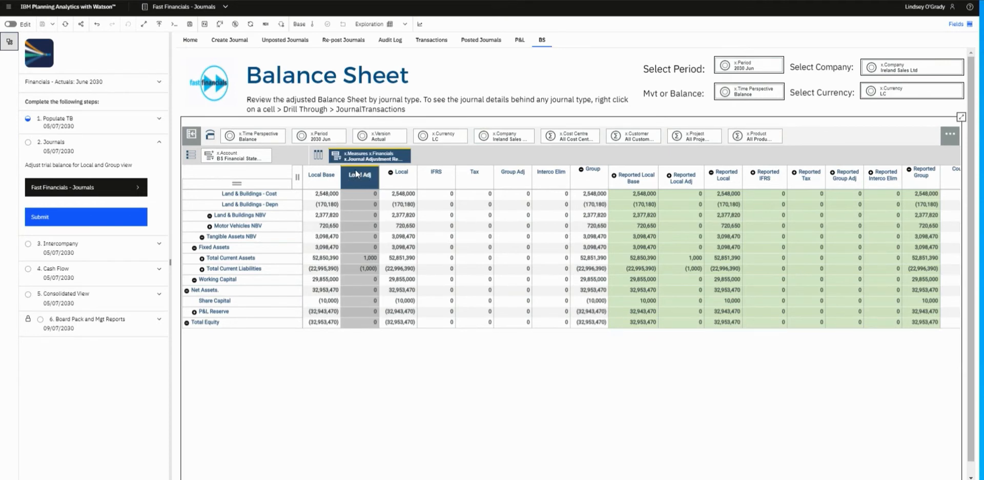
left_click(322, 175)
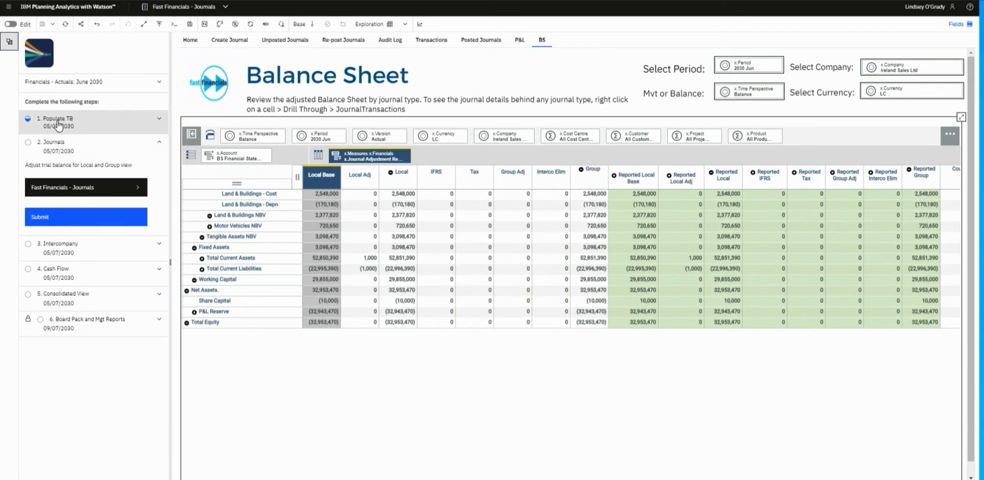
left_click(356, 177)
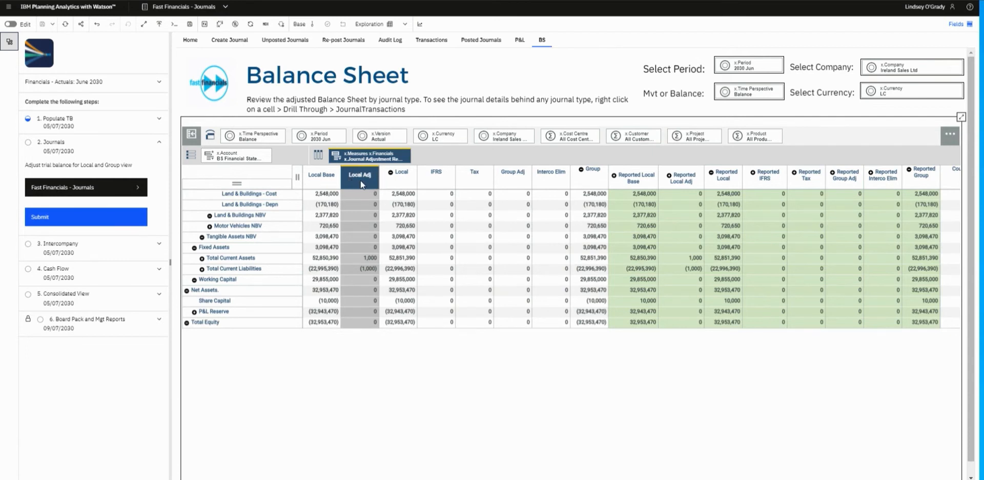
left_click(396, 181)
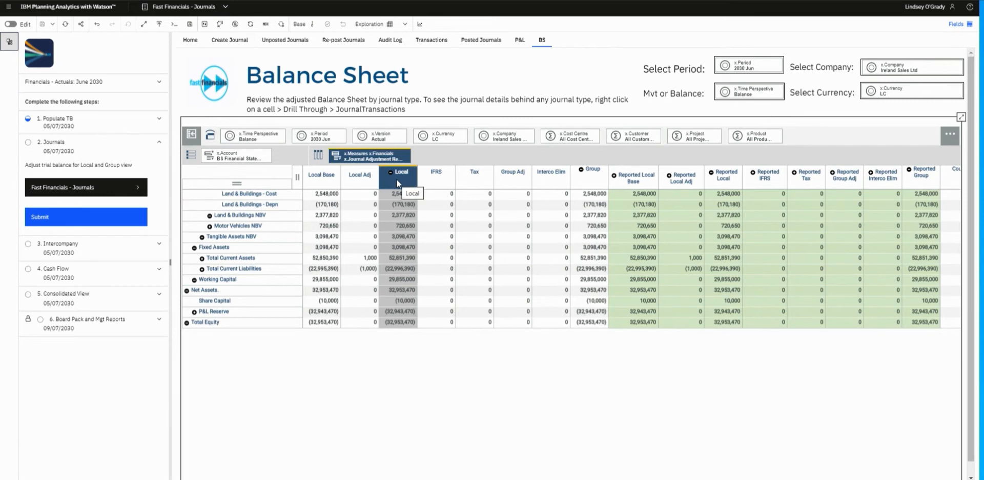
Examine the IFRS, Tax, Group Adj, Interco Elim and Group columns of the Ireland Sales Ltd Balance Sheet.
left_click(436, 177)
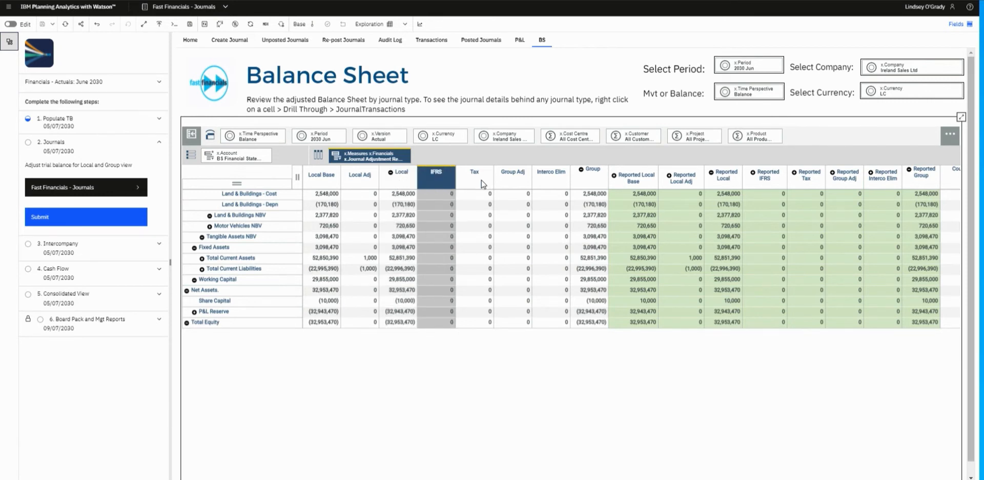
left_click(482, 183)
left_click(513, 183)
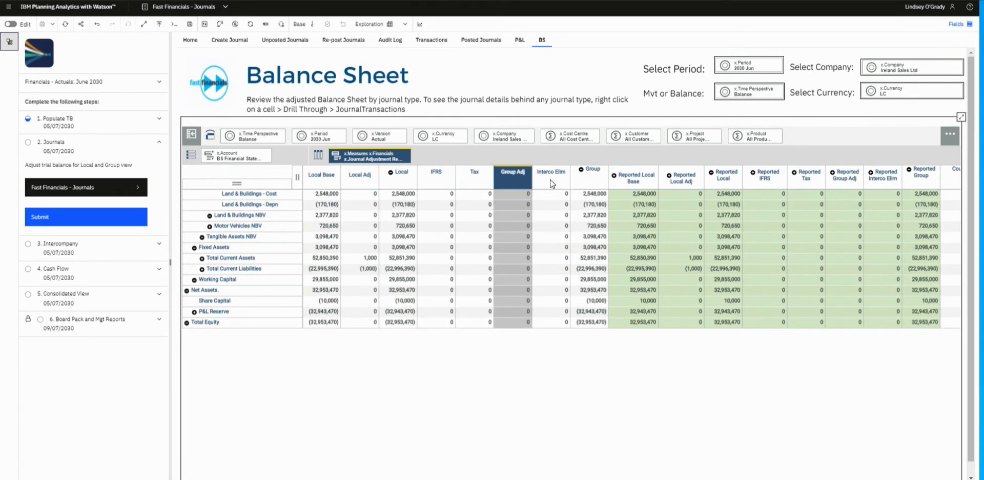
left_click(552, 183)
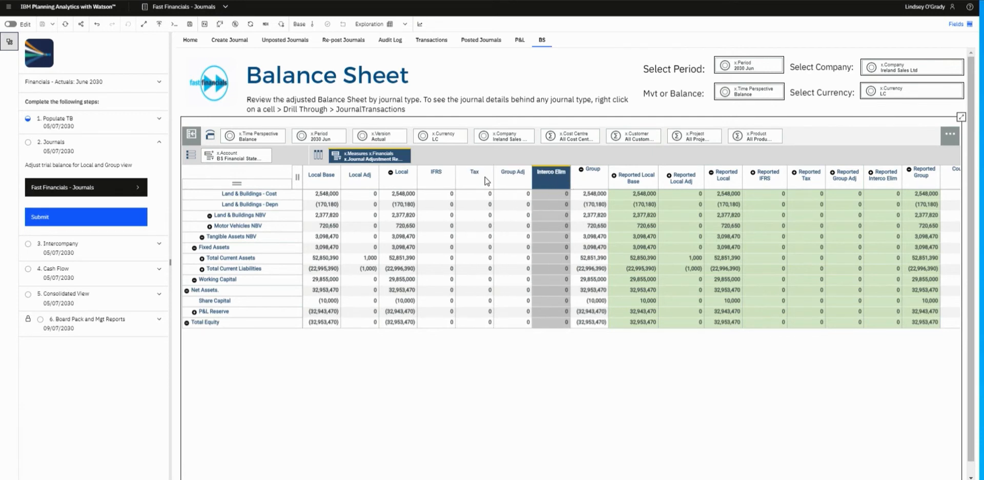
left_click(597, 183)
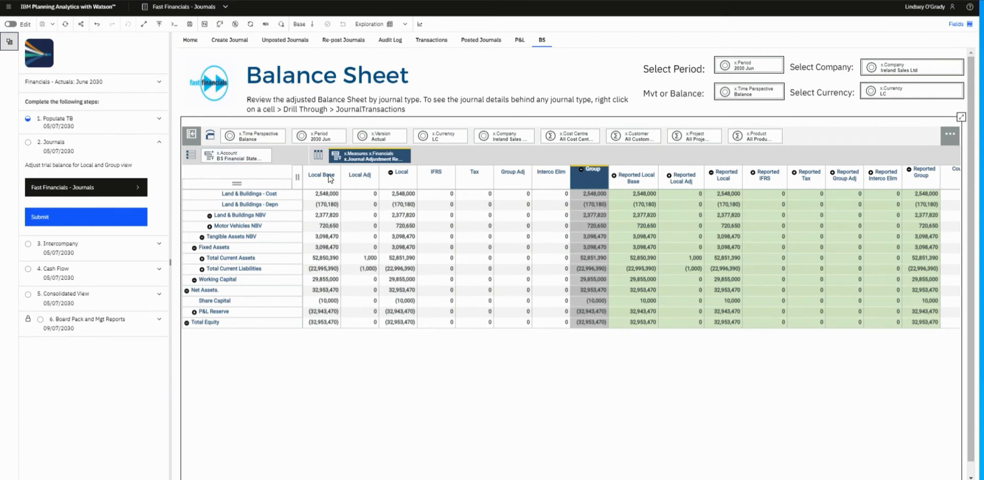
Switch the Balance Sheet to Movement and drill through Total Current Assets in Local Adj to review its JournalTransactions with amounts and comments.
left_click(258, 138)
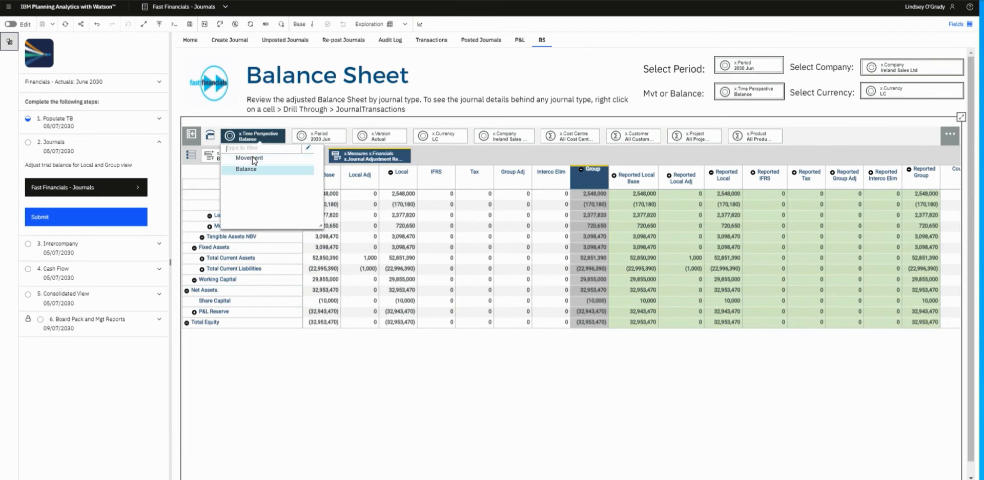
left_click(253, 159)
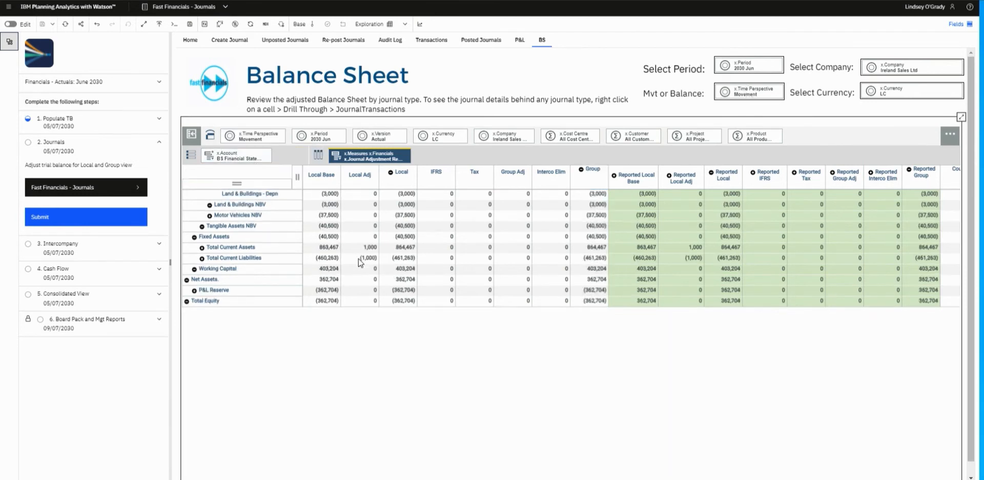
left_click(371, 249)
right_click(372, 251)
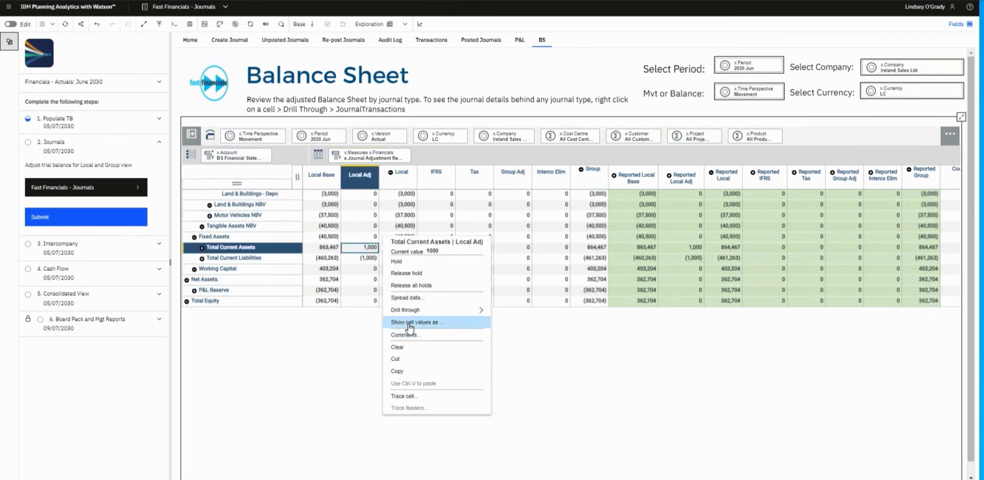
left_click(410, 309)
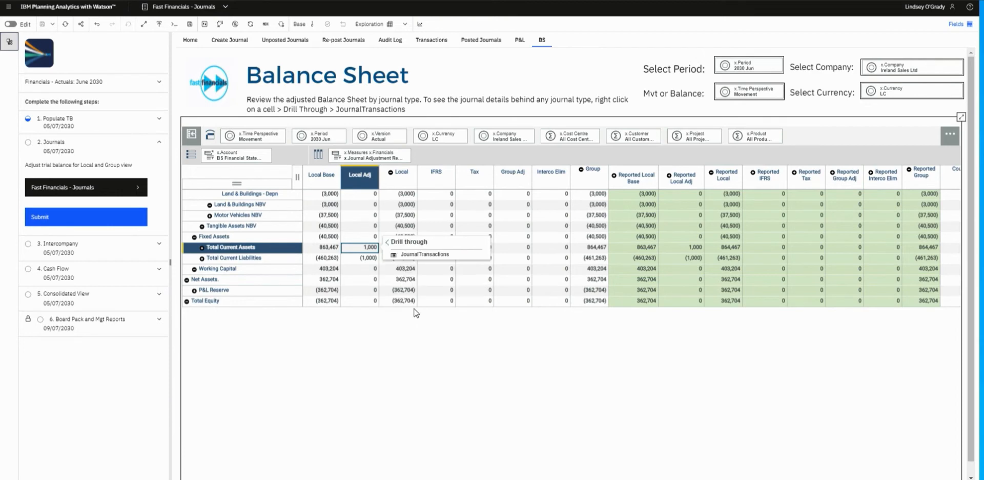
left_click(406, 255)
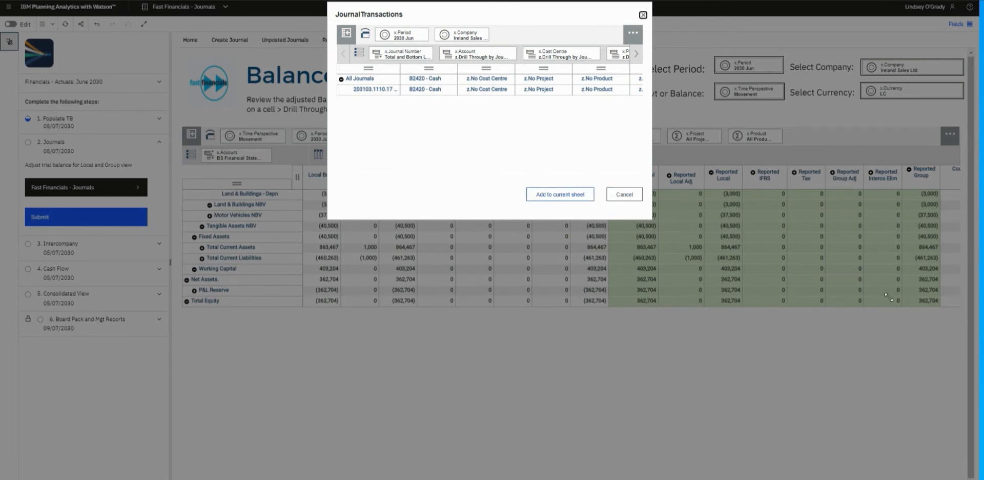
left_click_drag(916, 299, 917, 296)
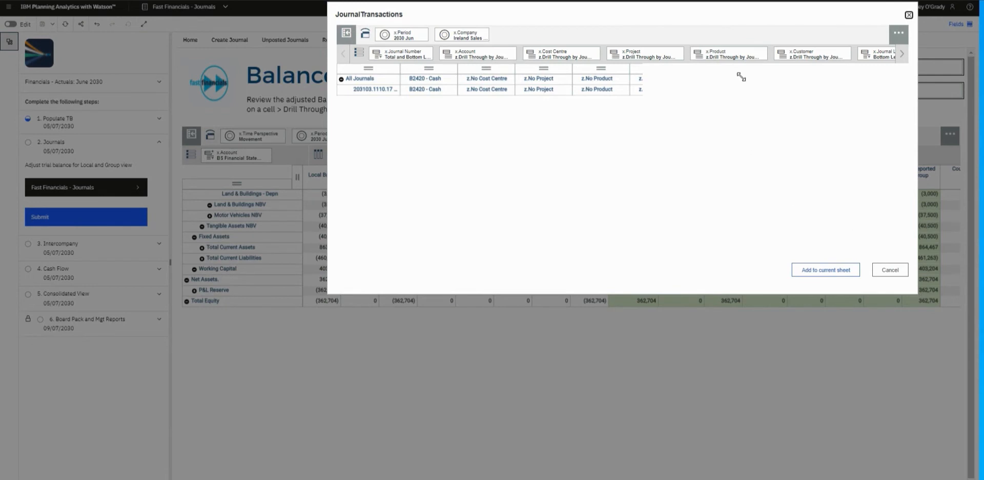
left_click_drag(821, 68, 858, 71)
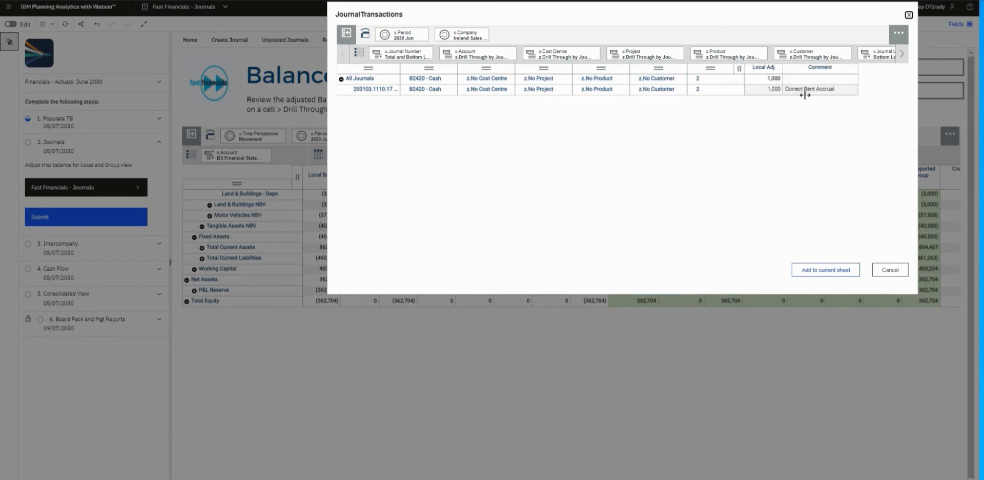
left_click(908, 16)
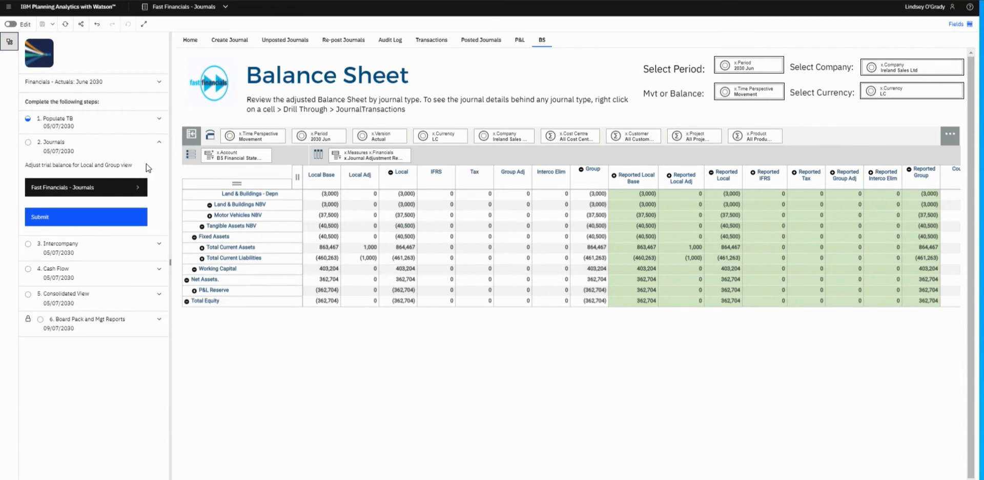
Open the Fast Financials - Intercompany workbook from the Intercompany workflow step and show Intercompany Matching for Europe Holdings.
left_click(154, 144)
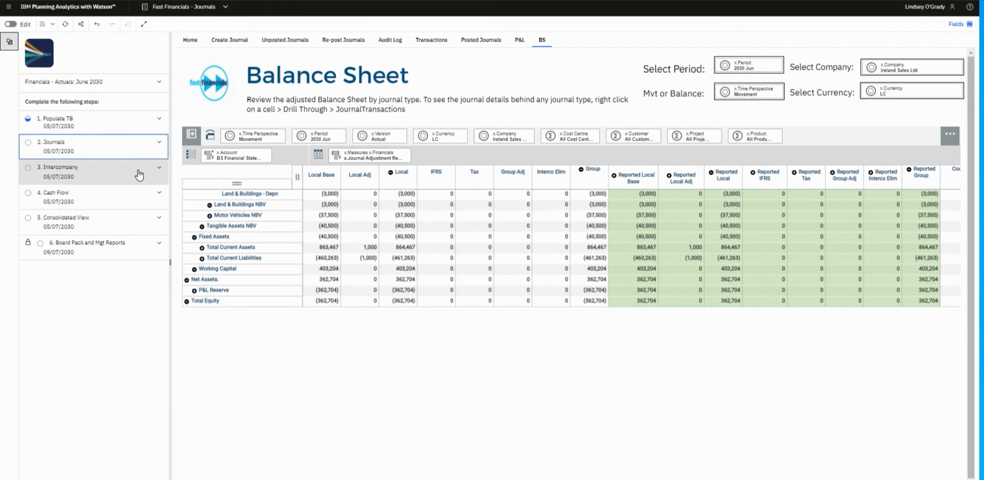
left_click(139, 174)
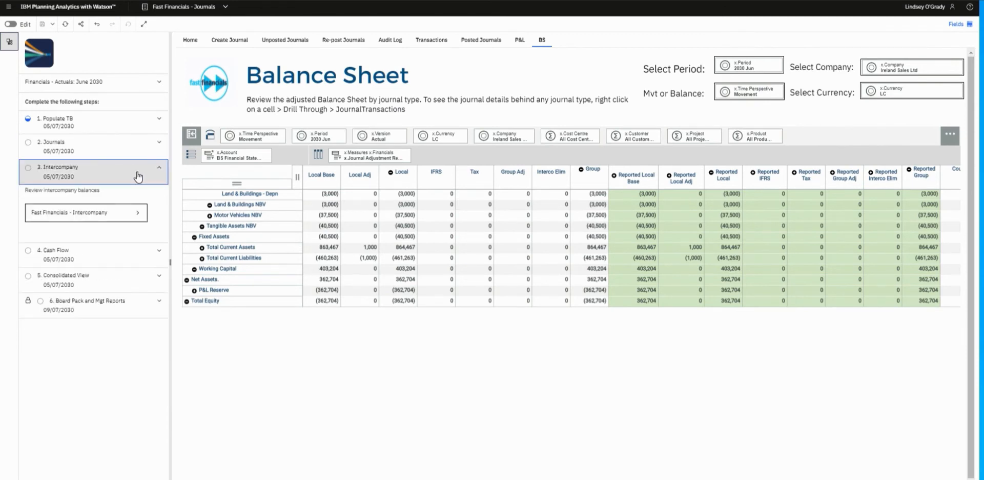
left_click(144, 224)
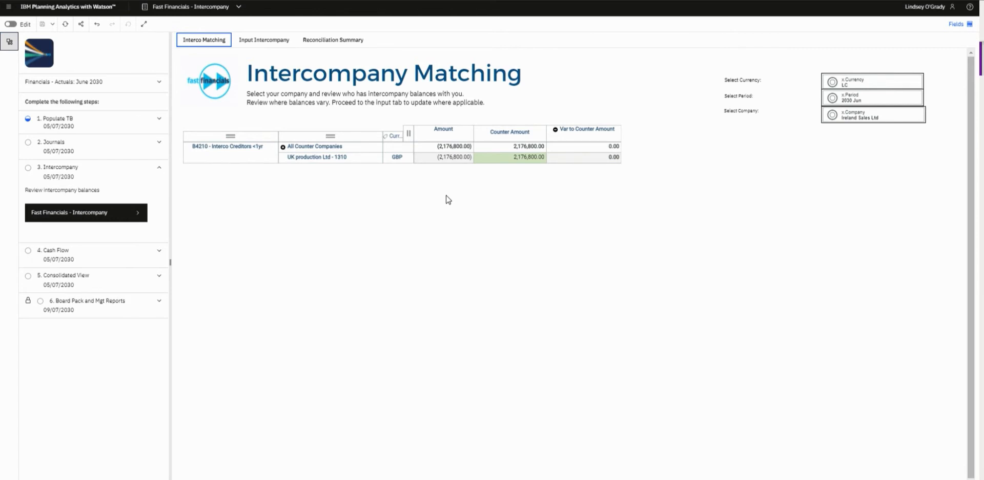
left_click(847, 122)
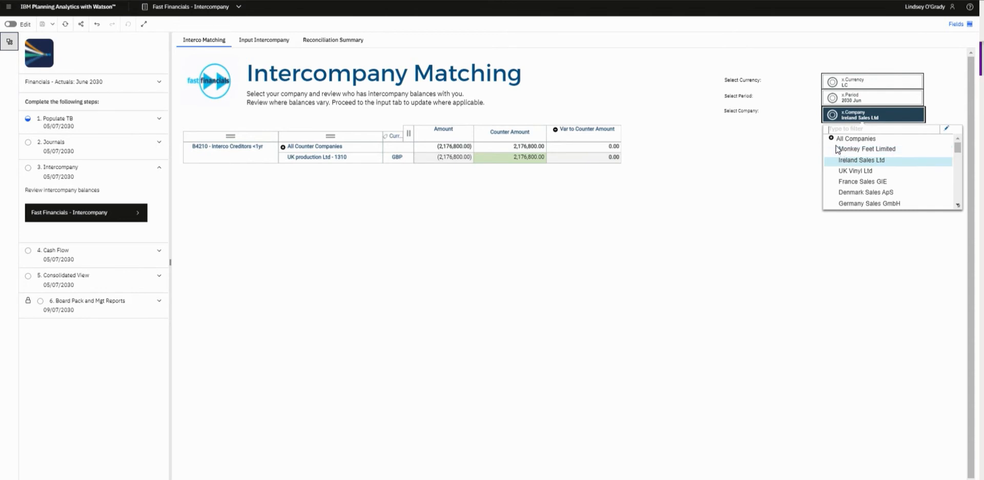
type("europe")
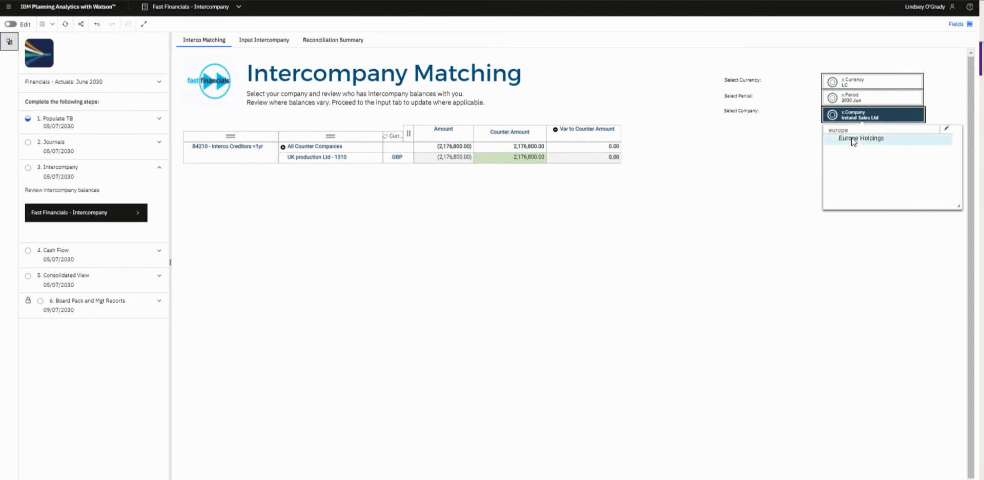
left_click(854, 139)
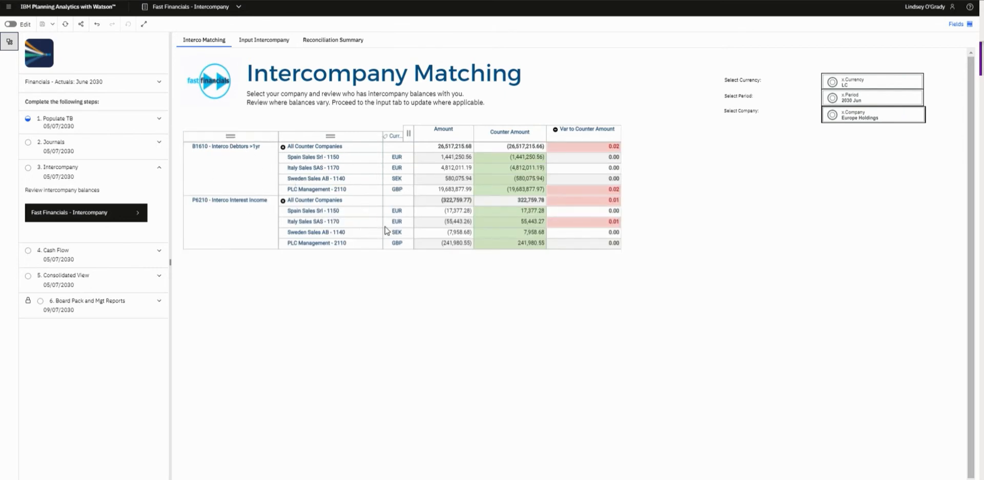
Review the Input Intercompany sheet's account and company choices and its Amount and Counter Amount columns by countercompany.
left_click(249, 44)
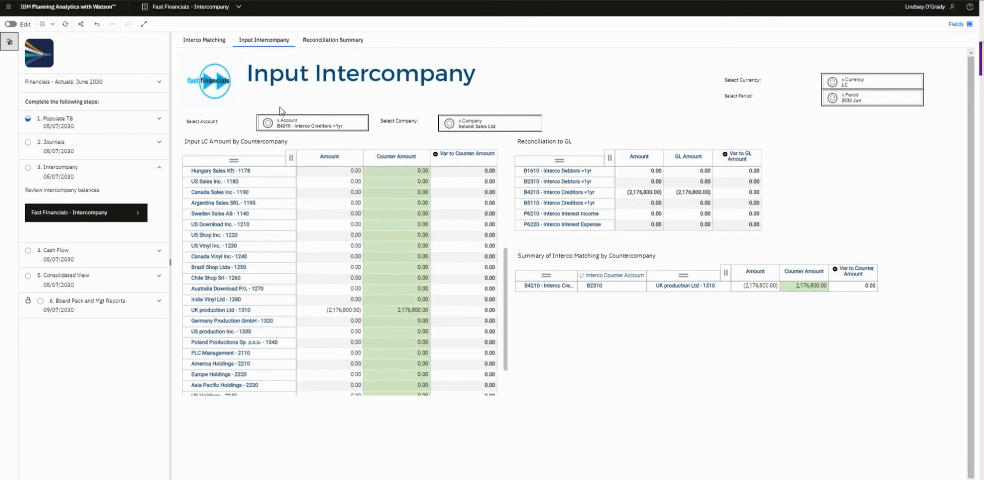
left_click(309, 130)
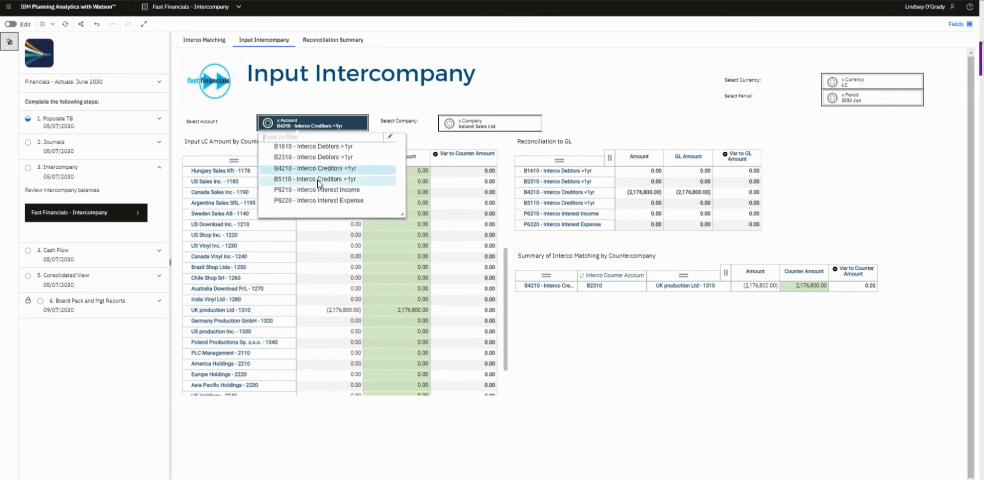
left_click(464, 127)
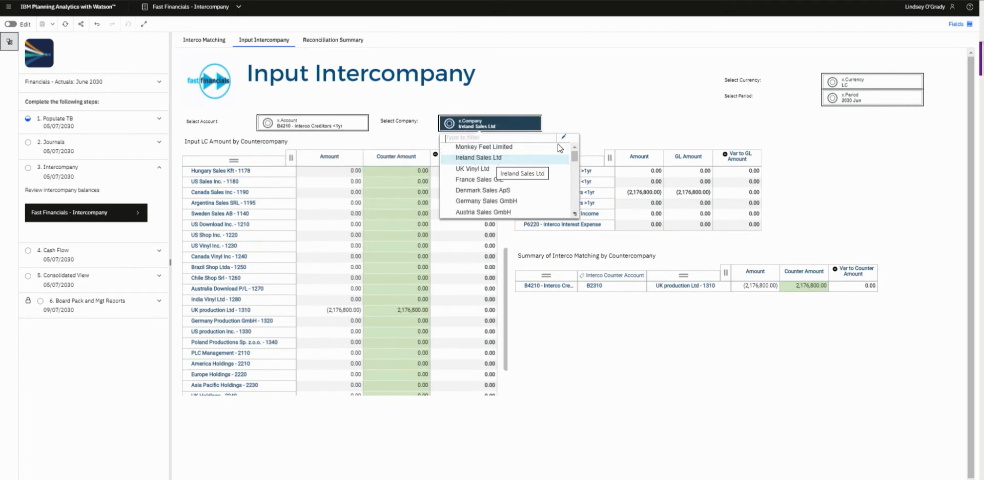
left_click(334, 194)
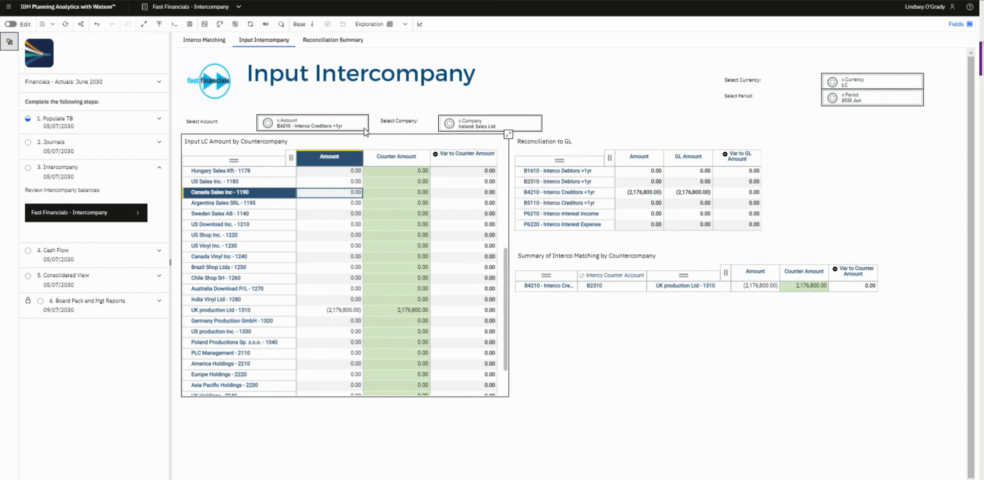
left_click(395, 158)
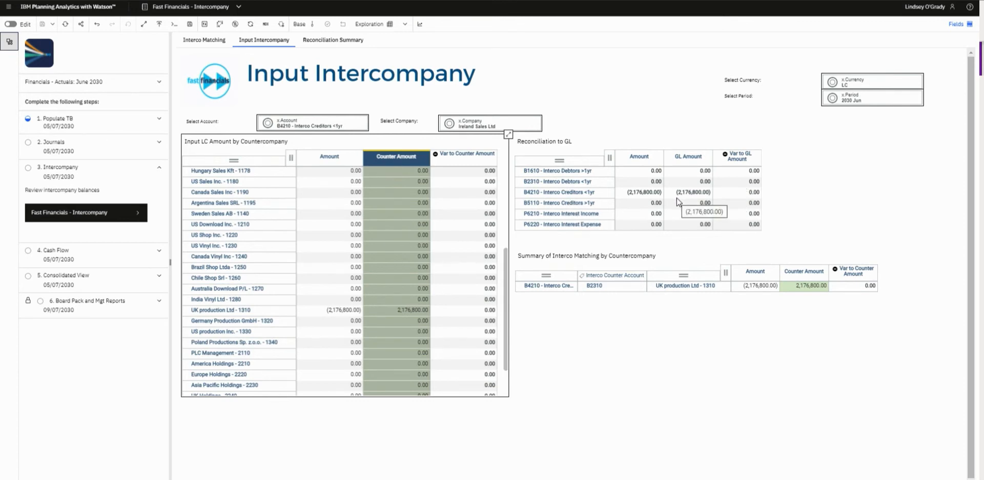
Examine the intercompany Reconciliation Summary, comparing GL Amount in Reconciliation to GL and Counter Amount in Reconciliation of Interco Matching.
left_click(348, 48)
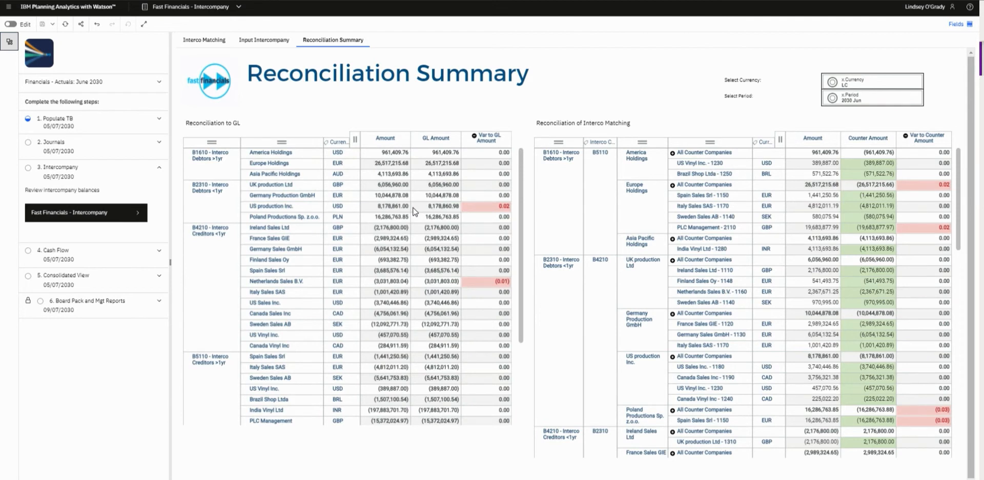
left_click(430, 148)
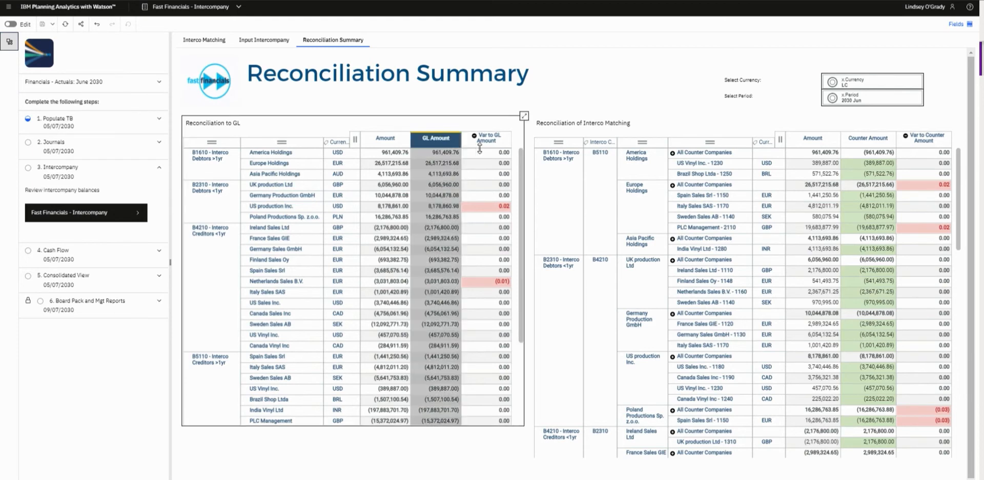
left_click(880, 139)
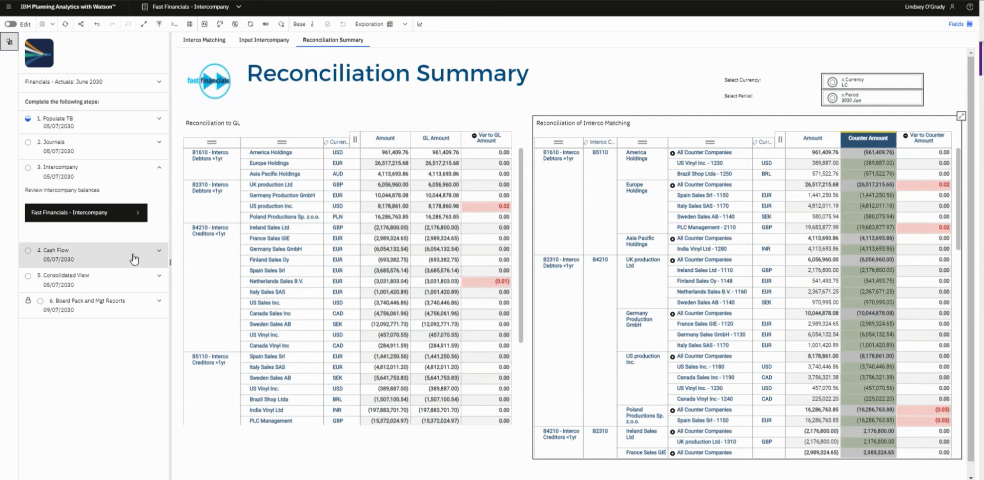
Open the Fast Financials - Cash Flow workbook from the Cash Flow workflow step.
left_click(154, 171)
left_click(145, 205)
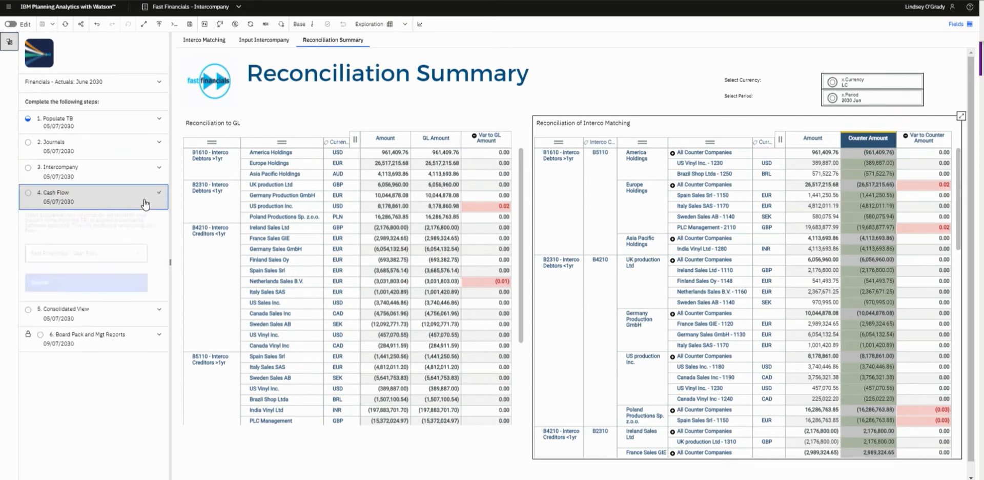
left_click(92, 254)
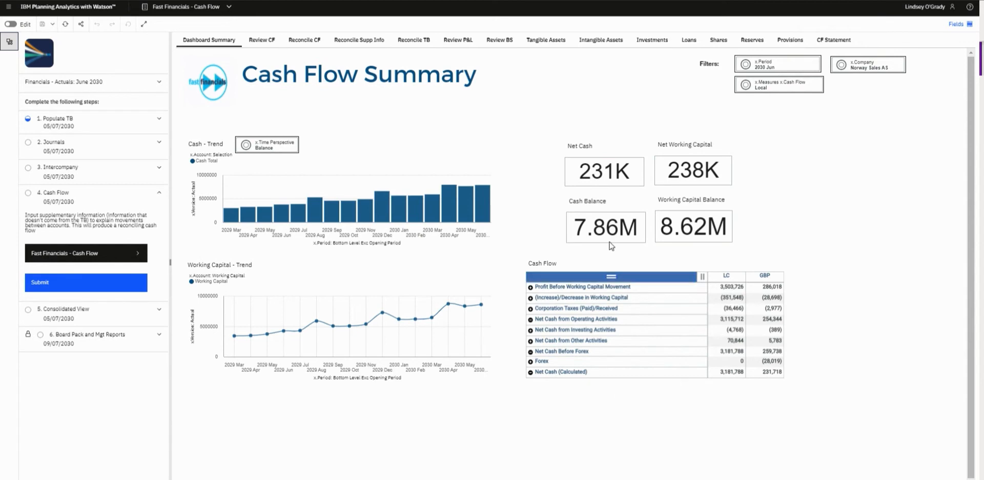
Review the Norway Sales AS cash flow, expanding Profit/(Loss) from Operations and Purchase of Tangible Assets to their underlying accounts.
left_click(261, 41)
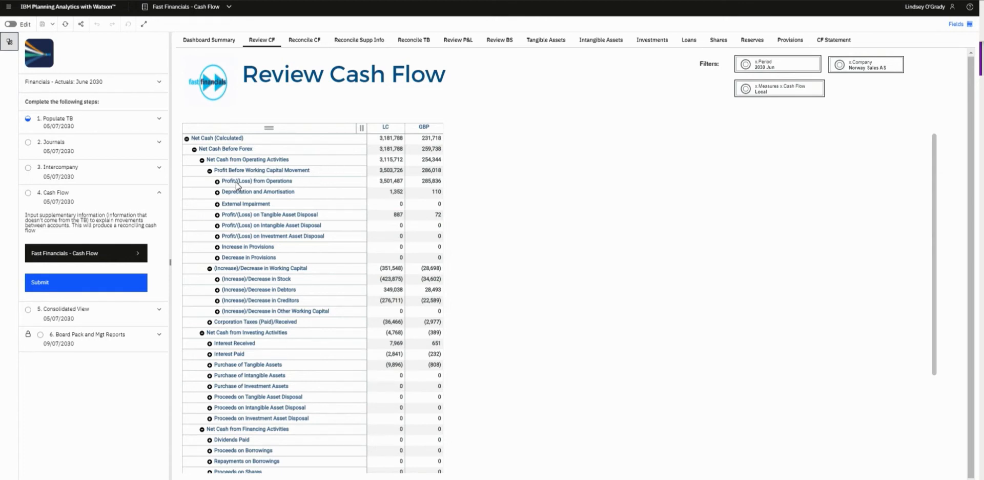
left_click(216, 184)
left_click(217, 184)
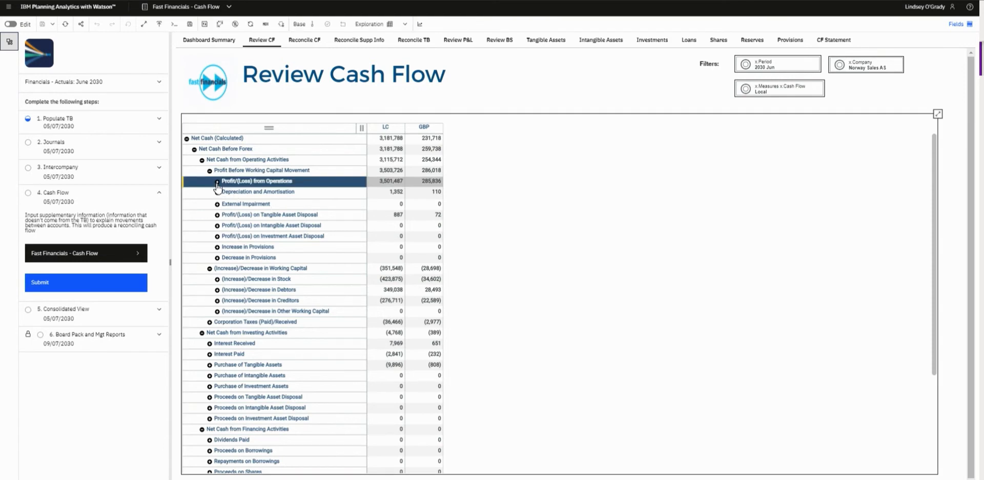
left_click(217, 183)
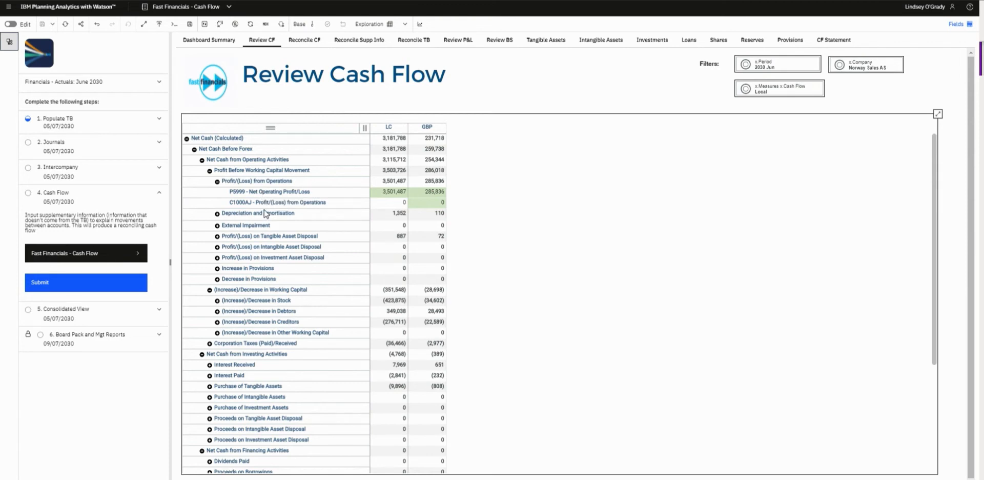
left_click(210, 387)
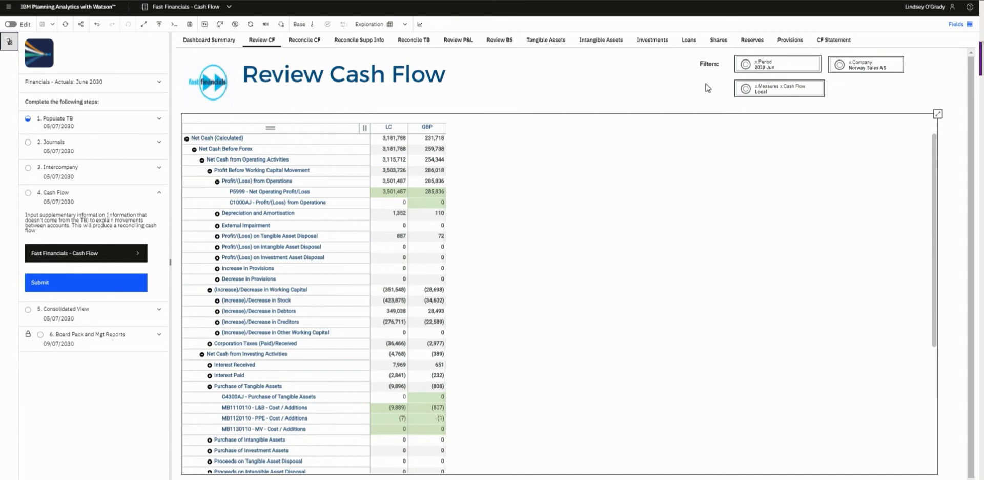
left_click(320, 139)
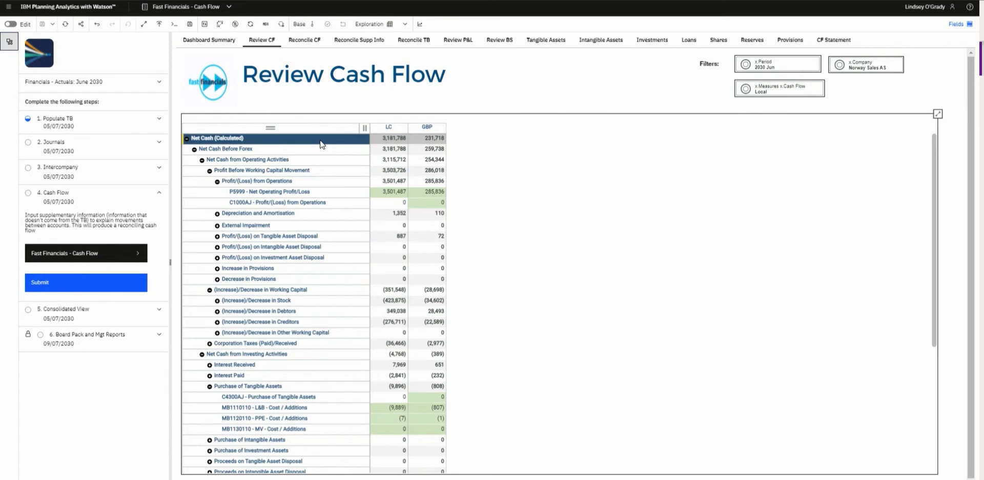
Check the Norway Sales AS Net Cash at End of Year (Reconciliation) figure in LC on the Reconcile Cash Flow sheet.
left_click(305, 41)
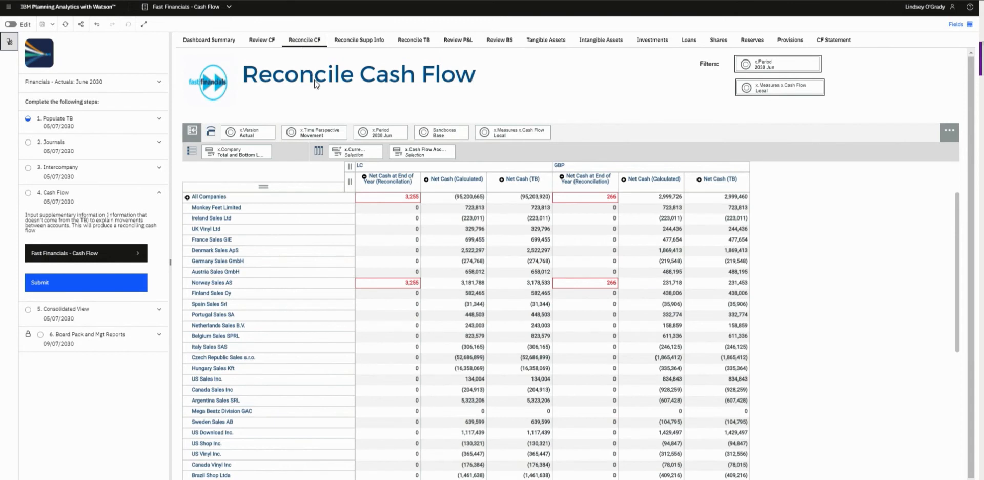
left_click(401, 283)
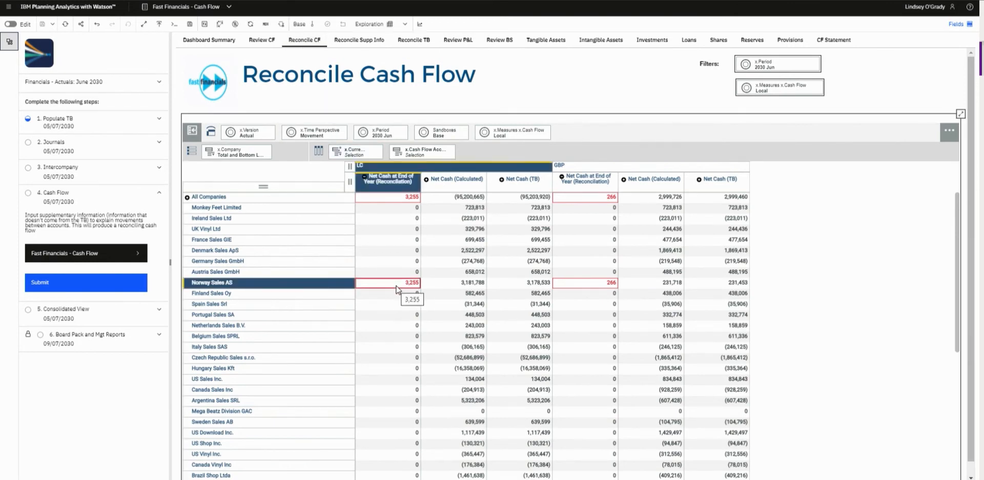
Trace the Norway Sales AS variances from Reconcile Supplementary Information to Tangible Assets, expanding the RB1130 Motor Vehicles - Cost reconciliation.
left_click(368, 44)
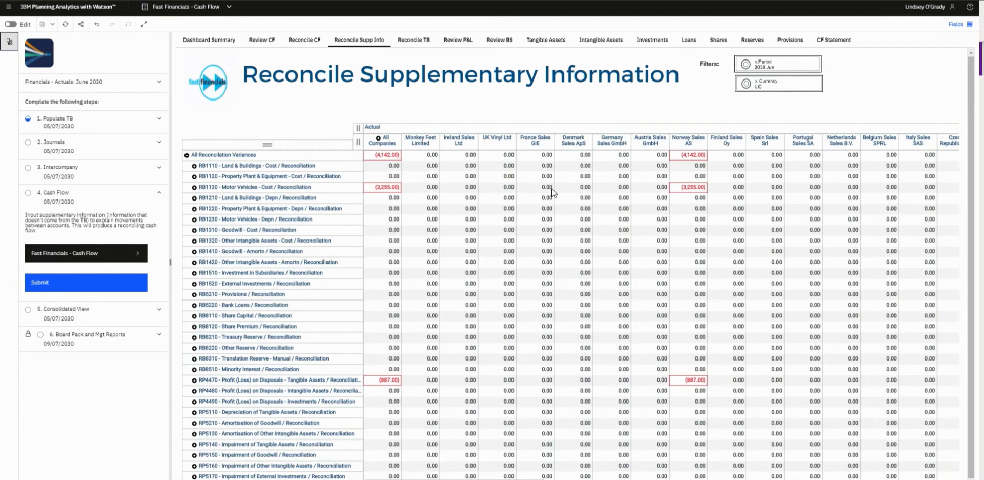
left_click(336, 383)
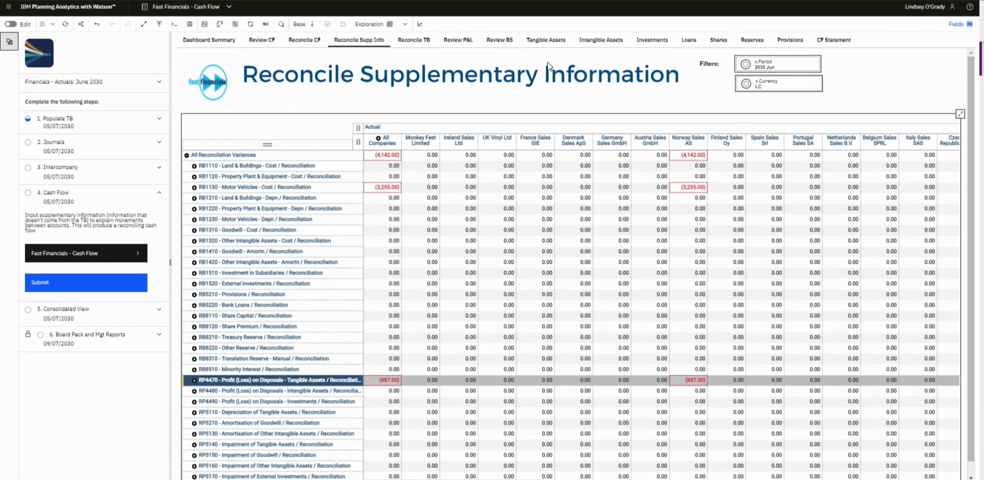
left_click(539, 45)
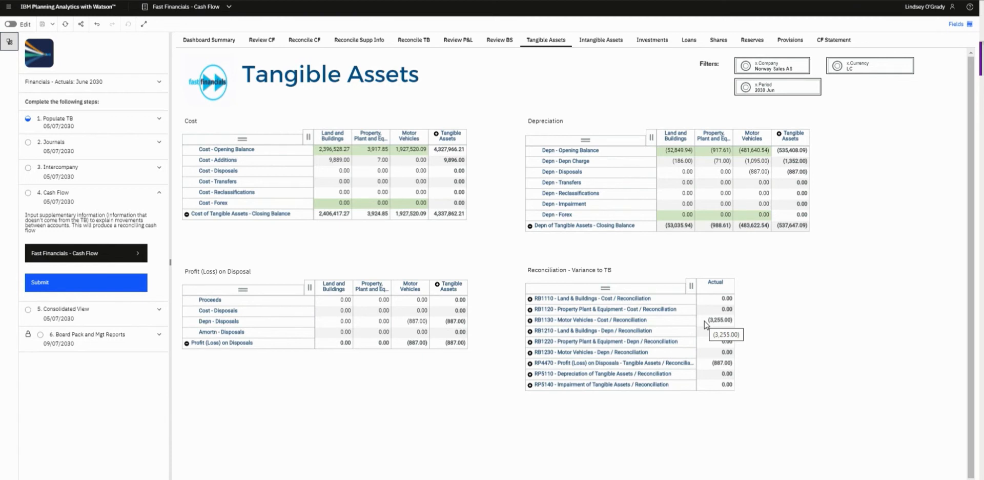
left_click(530, 319)
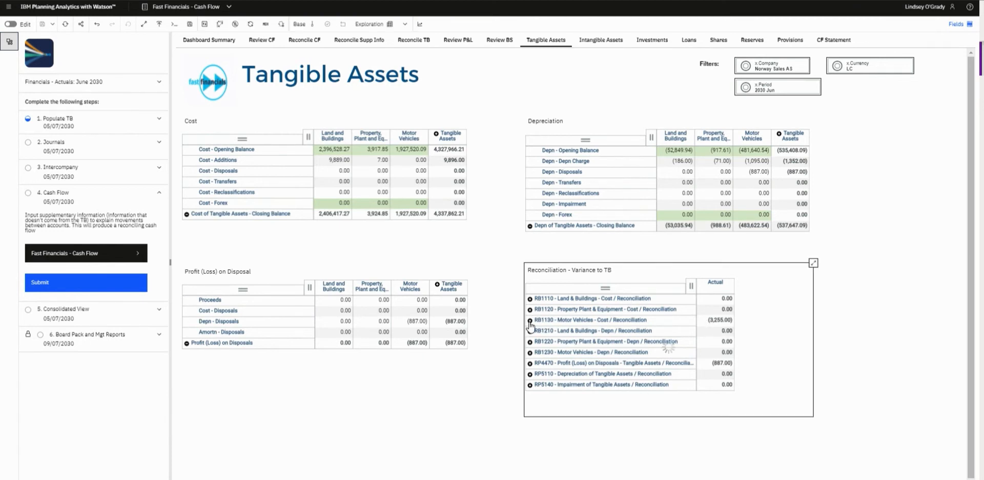
left_click(570, 342)
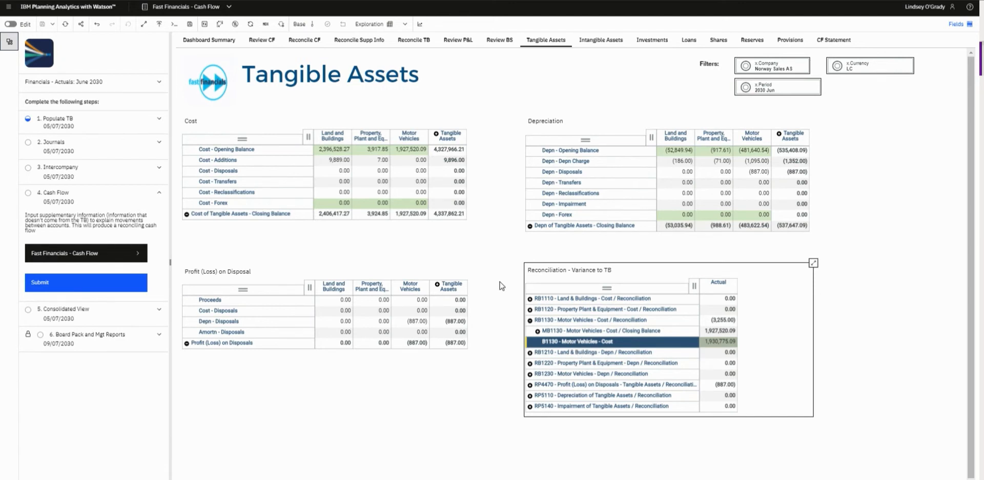
In the Tangible Assets Cost table, set Motor Vehicles Cost - Additions to 100,000 and Cost - Disposals to (96,745).
left_click(414, 152)
left_click(414, 150)
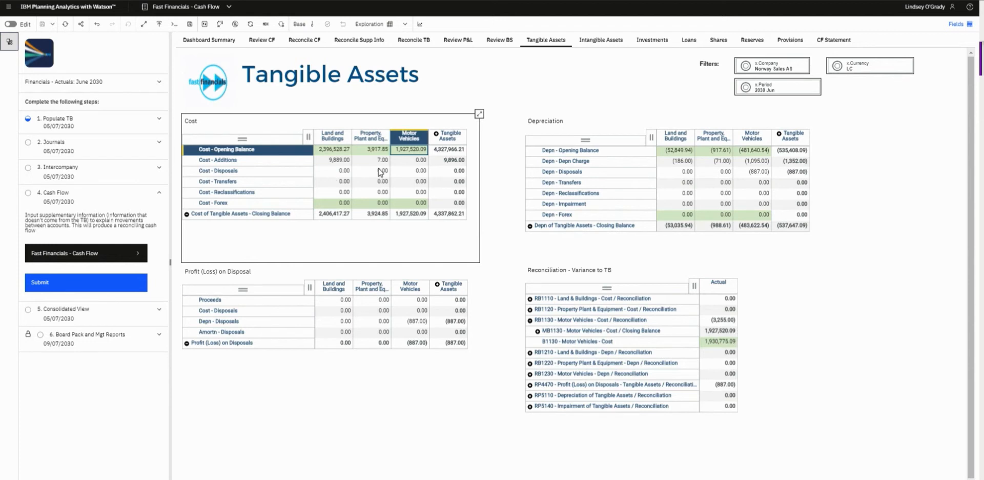
left_click(407, 162)
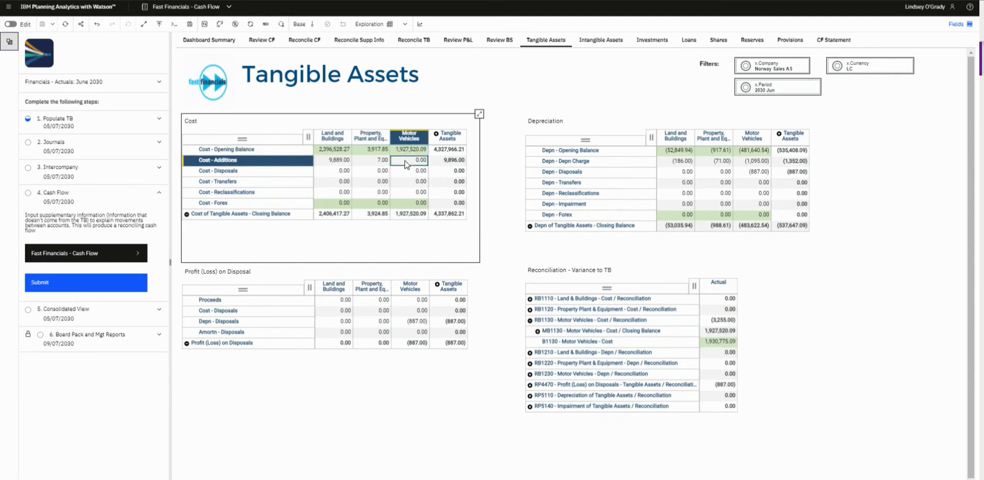
type("100,00")
key("Return")
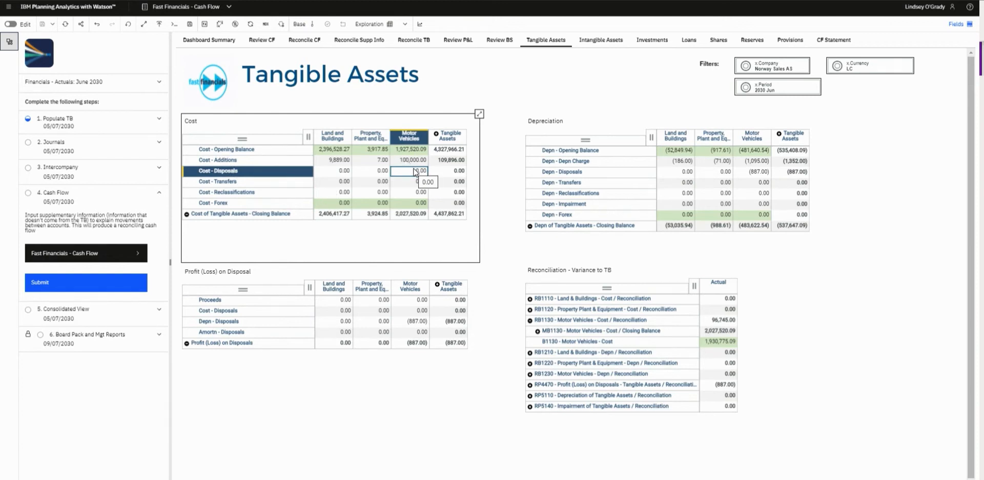
double_click(415, 172)
type("96,745")
key("Return")
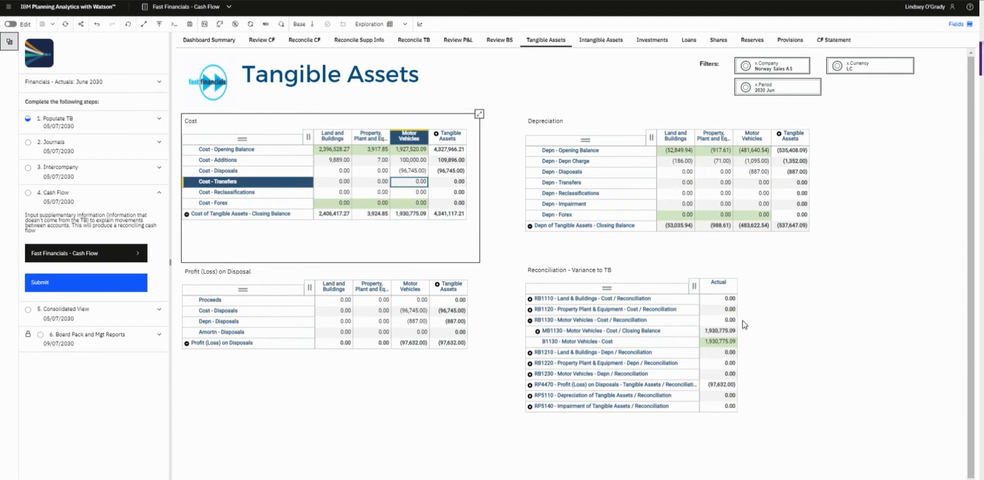
Compare the Motor Vehicles cost closing balance with the B1130 trial balance figure, and collapse the RB1130 reconciliation.
left_click(410, 214)
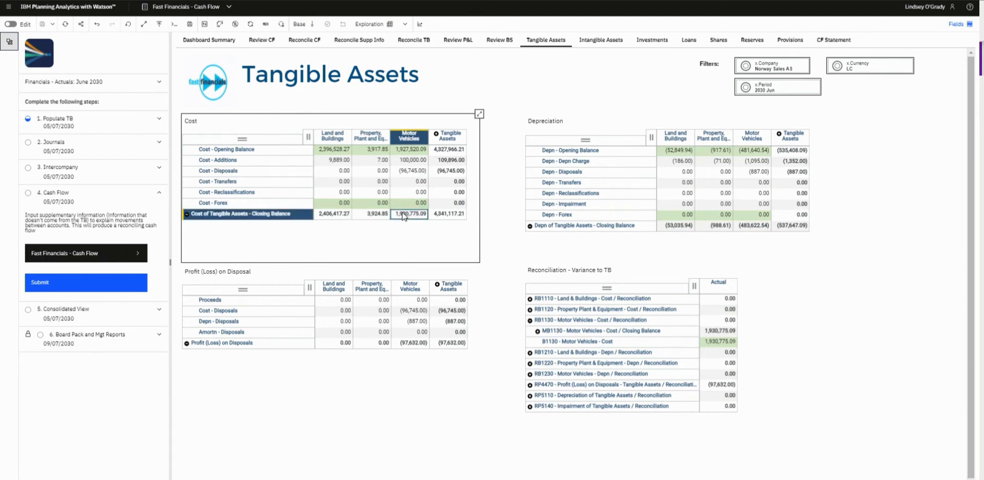
left_click(713, 341)
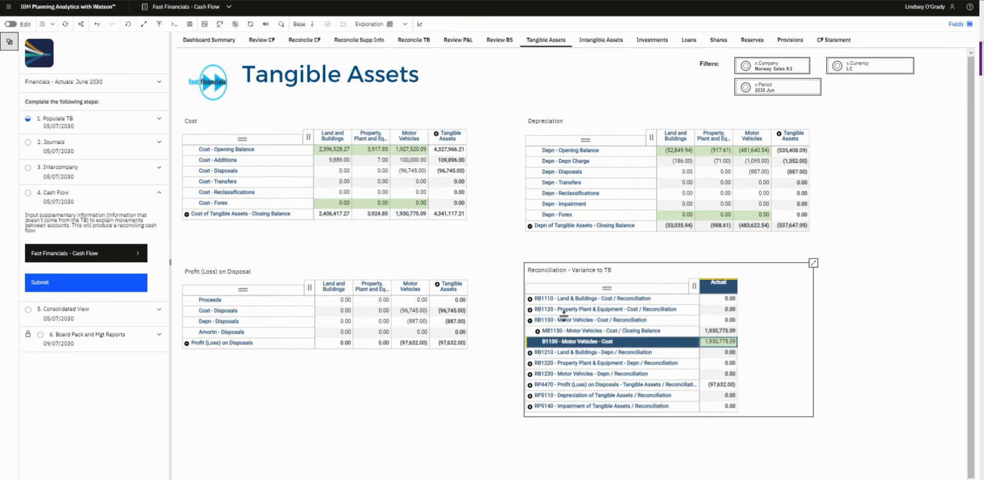
left_click(530, 320)
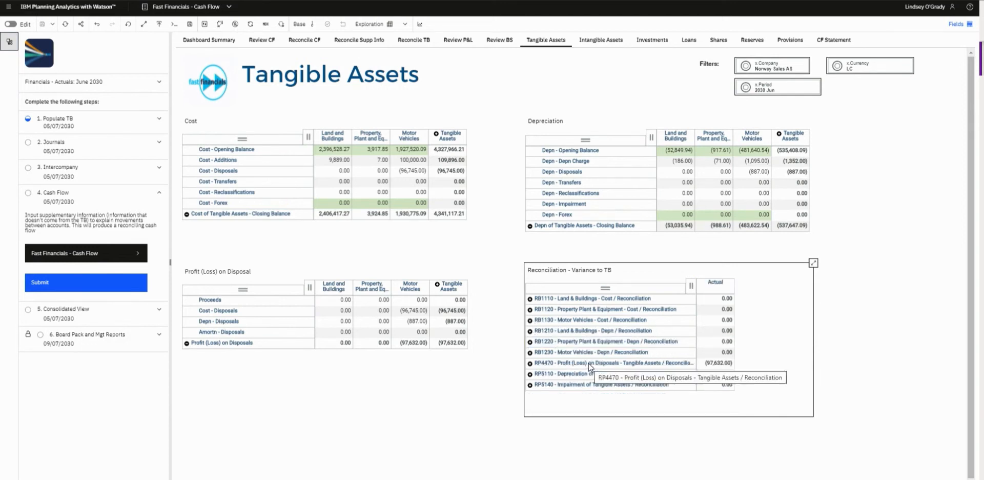
Enter Motor Vehicles disposal Proceeds of 97,632 in the Profit (Loss) on Disposal table.
left_click(410, 301)
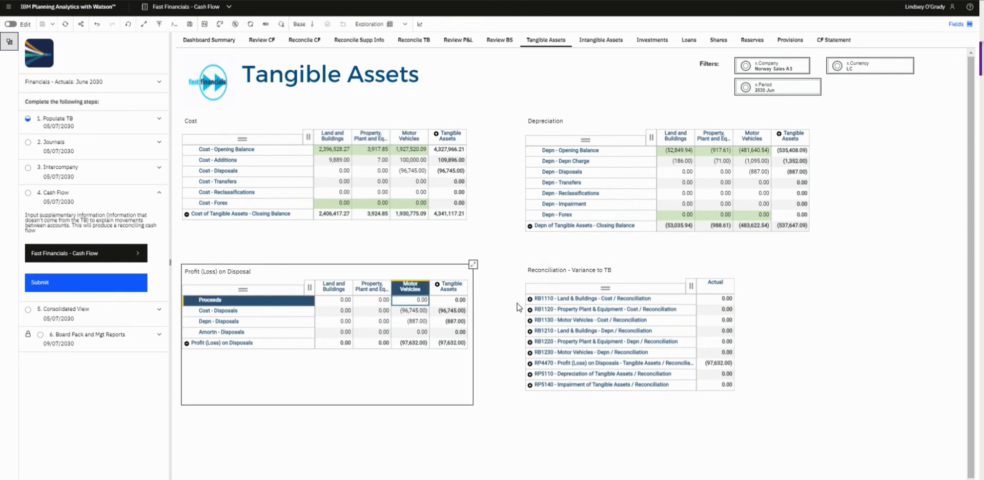
type("9")
type("7000")
key("Return")
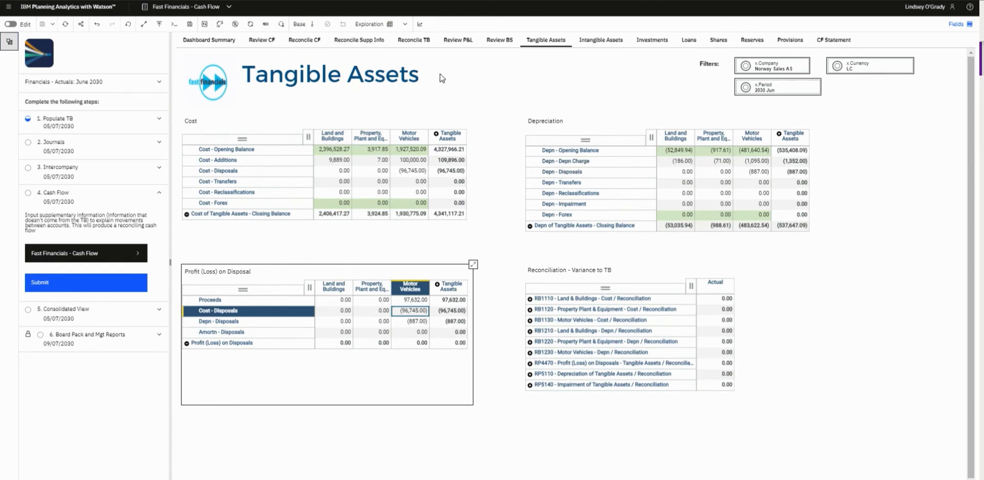
Check the supplementary information variances and compare Net Cash (Calculated) with Net Cash (TB) on the Reconcile Cash Flow sheet.
left_click(376, 40)
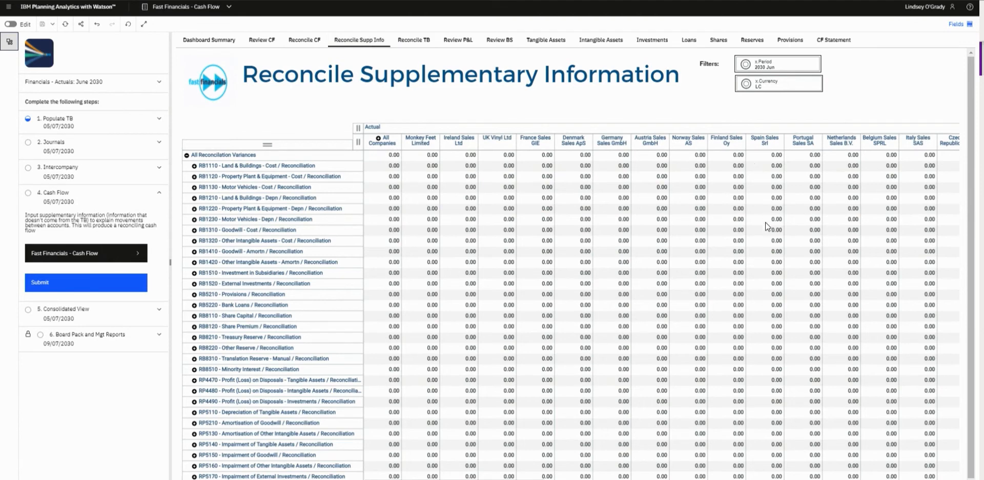
left_click(304, 40)
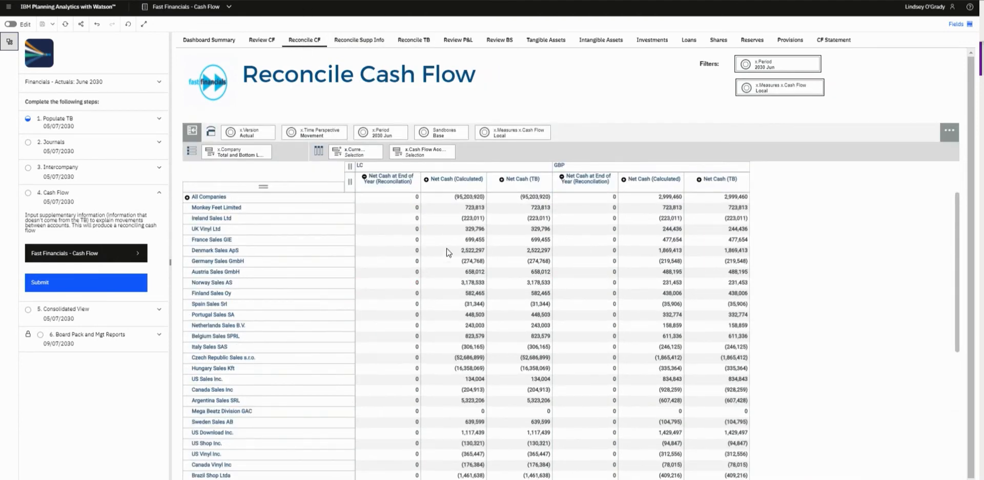
left_click(455, 184)
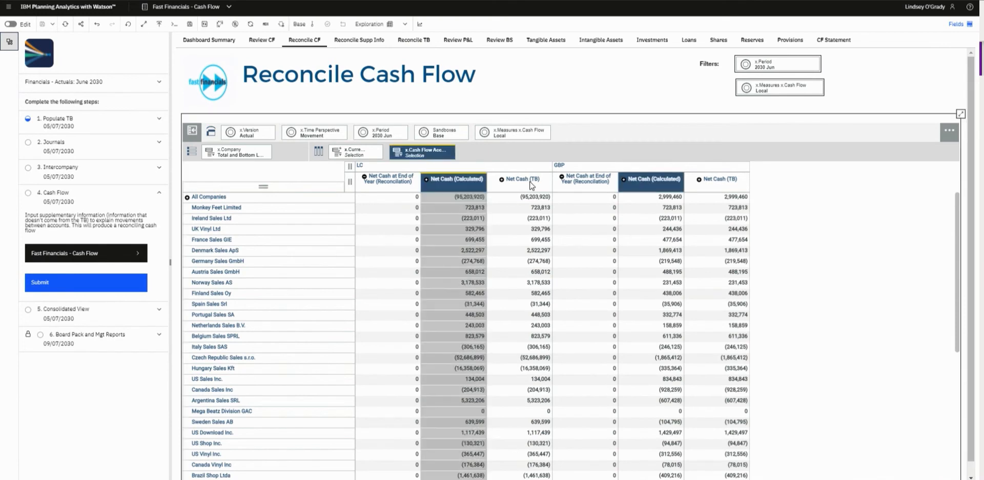
left_click(530, 181)
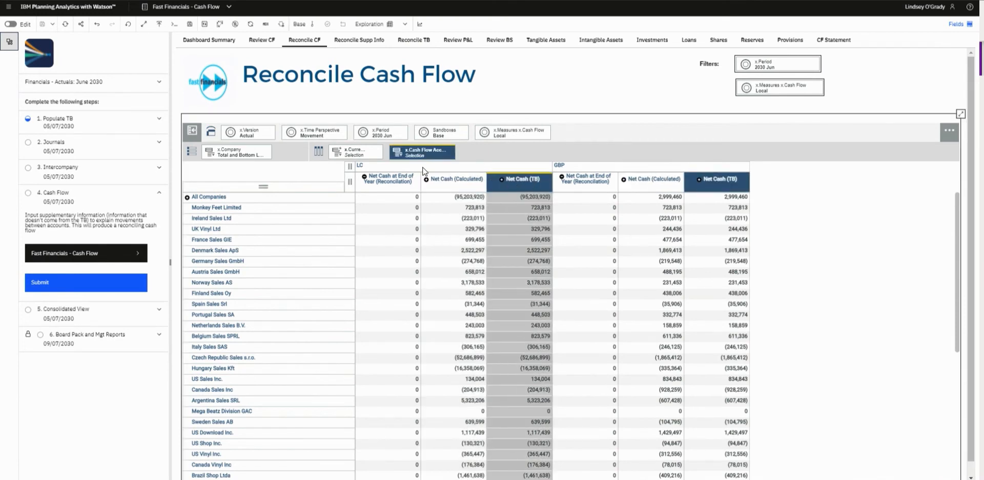
Check MV - Cost / Additions under Purchase of Tangible Assets in the Review Cash Flow sheet, and collapse that group.
left_click(262, 40)
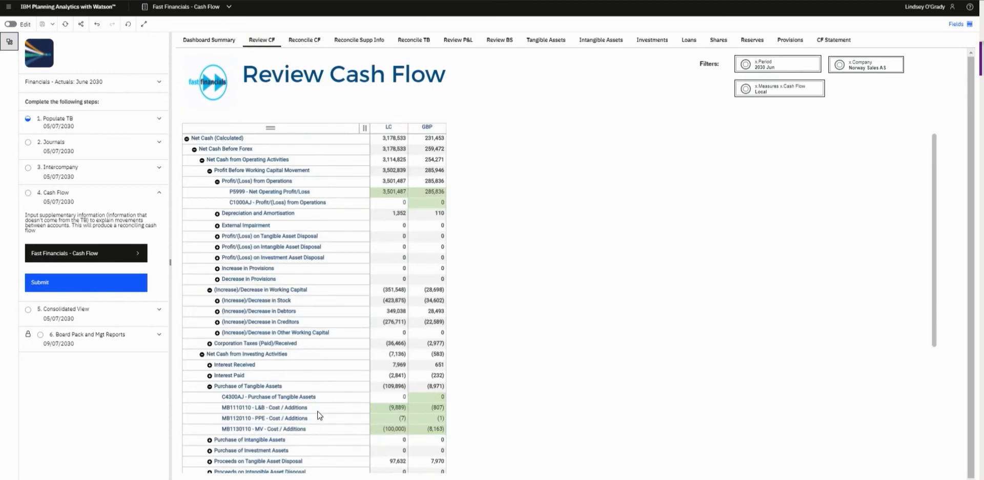
left_click(391, 431)
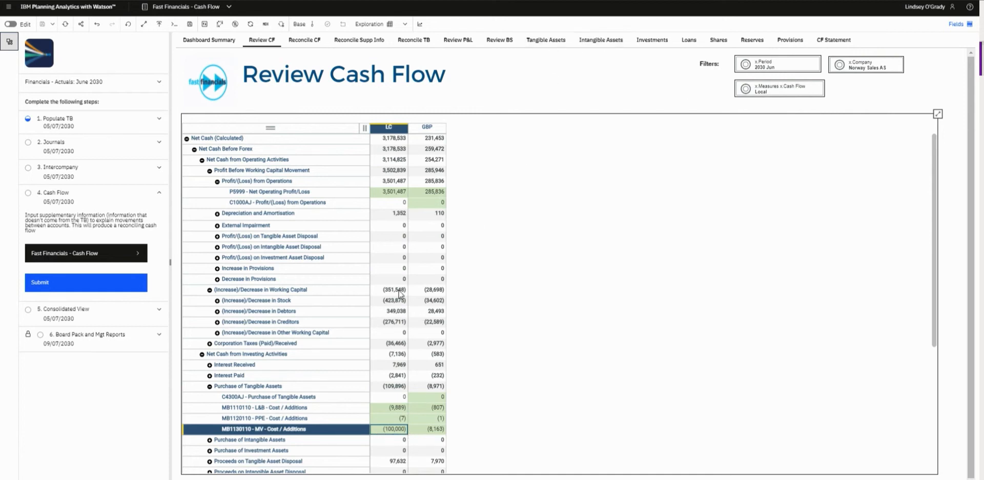
left_click(210, 386)
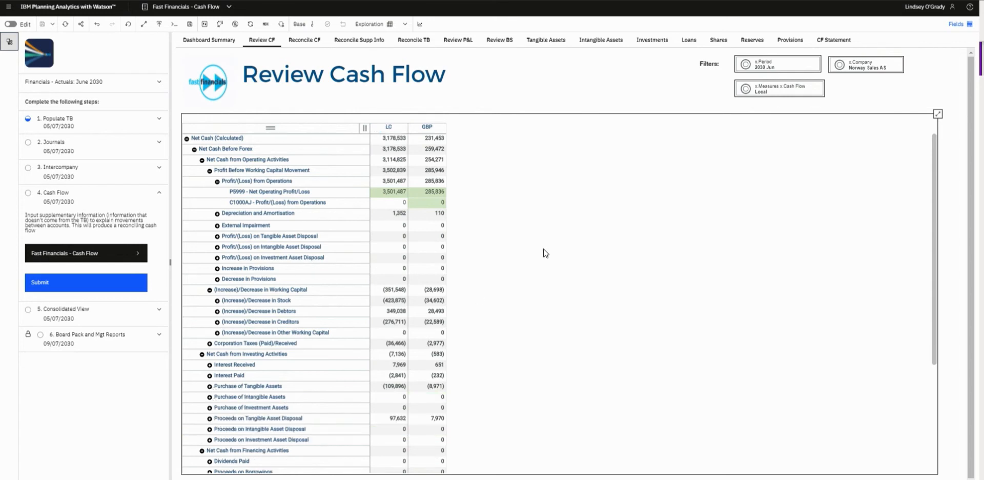
Review the Norway Sales AS Cash Flow Statement for 2030 Jun from start to end.
left_click(843, 45)
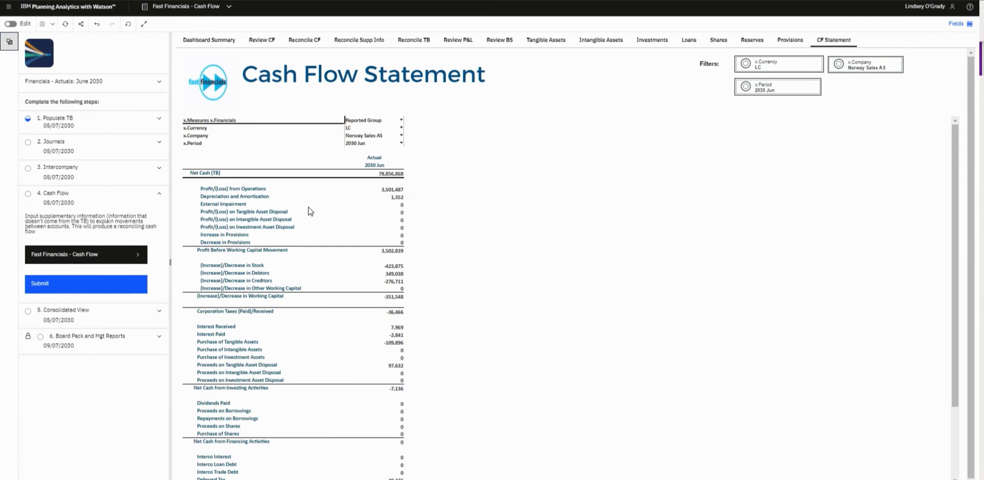
scroll(309, 211, "down", 2)
scroll(308, 230, "up", 2)
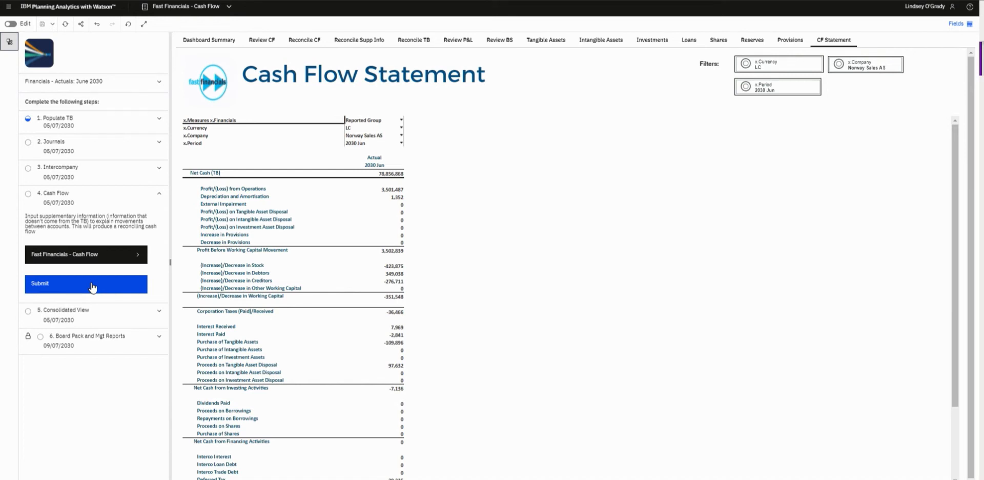
Open the Intercompany Eliminations workbook from the Consolidated View workflow step and post the interco eliminations for version Actual, period 2030 Jun.
left_click(138, 315)
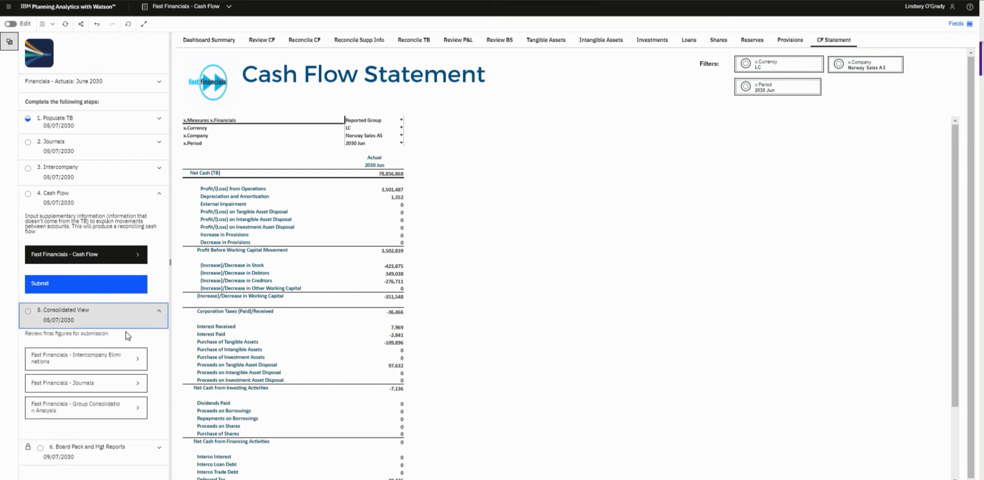
left_click(111, 365)
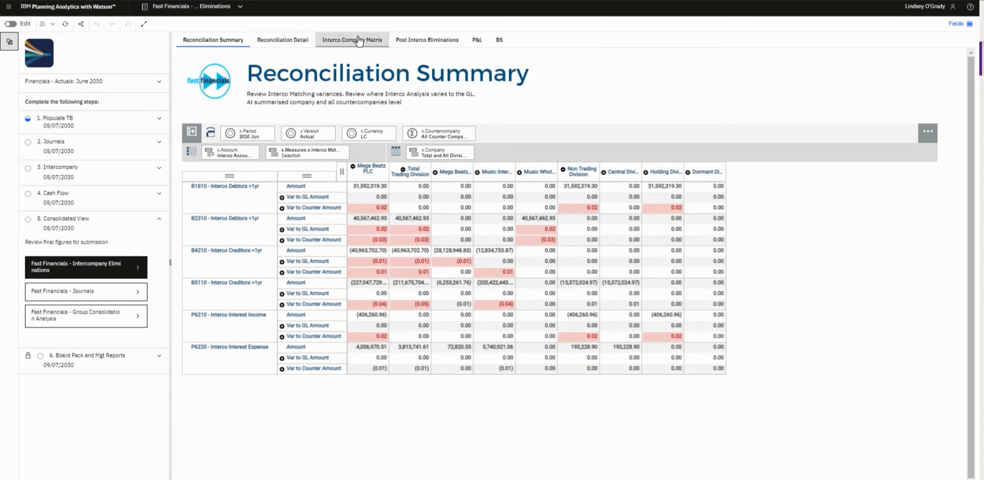
left_click(433, 39)
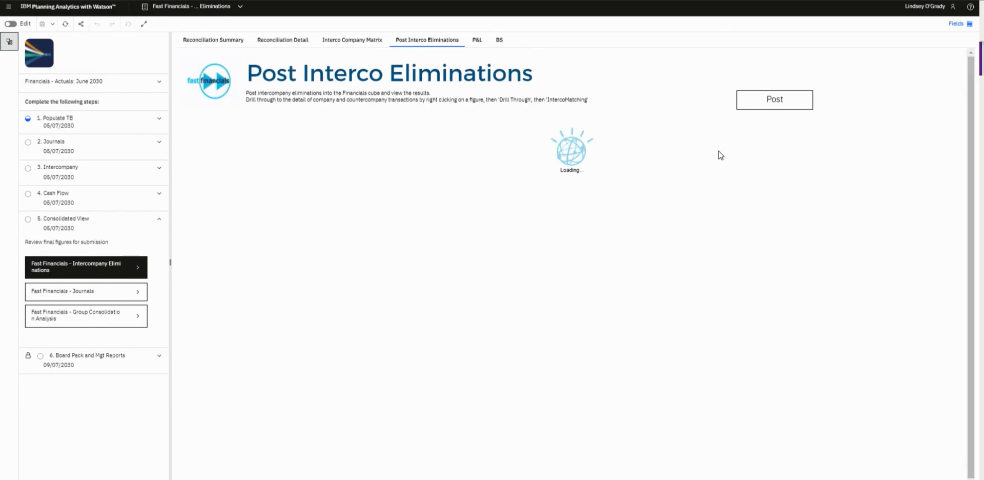
left_click(767, 105)
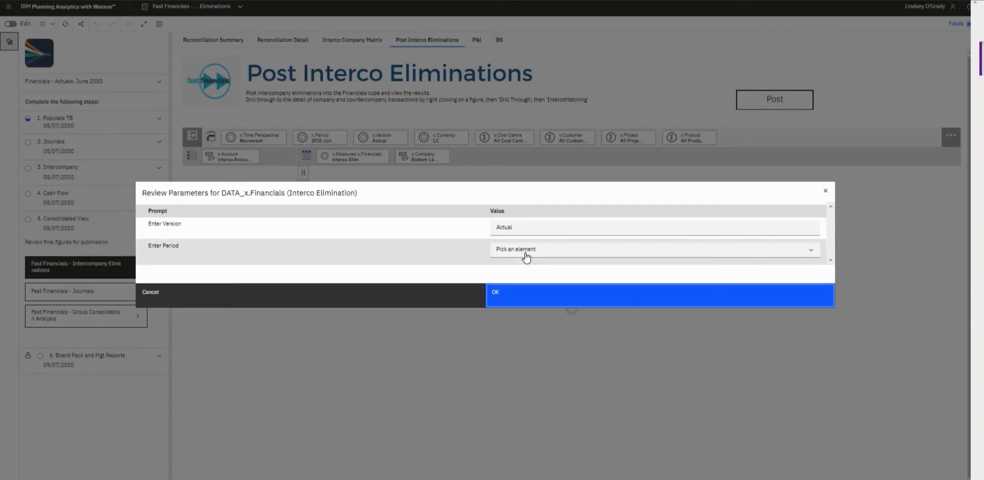
left_click(621, 253)
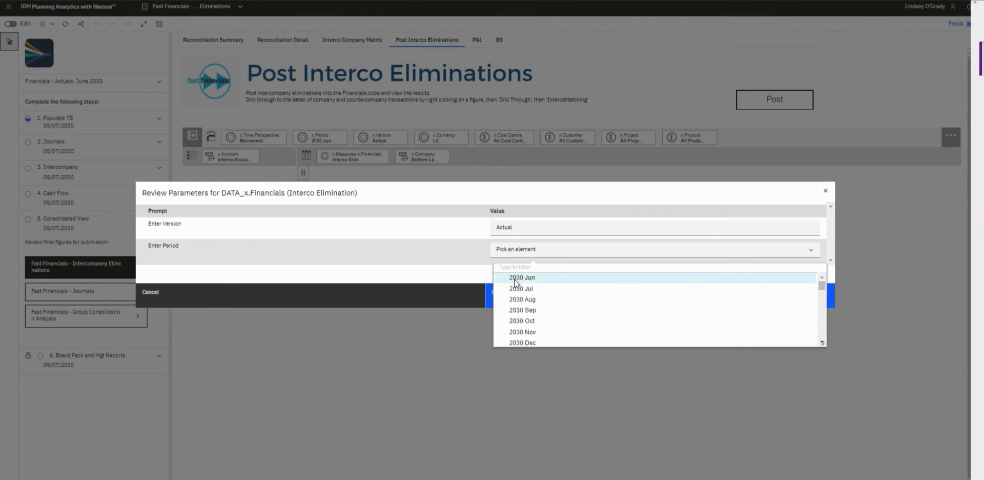
left_click(514, 278)
left_click(506, 300)
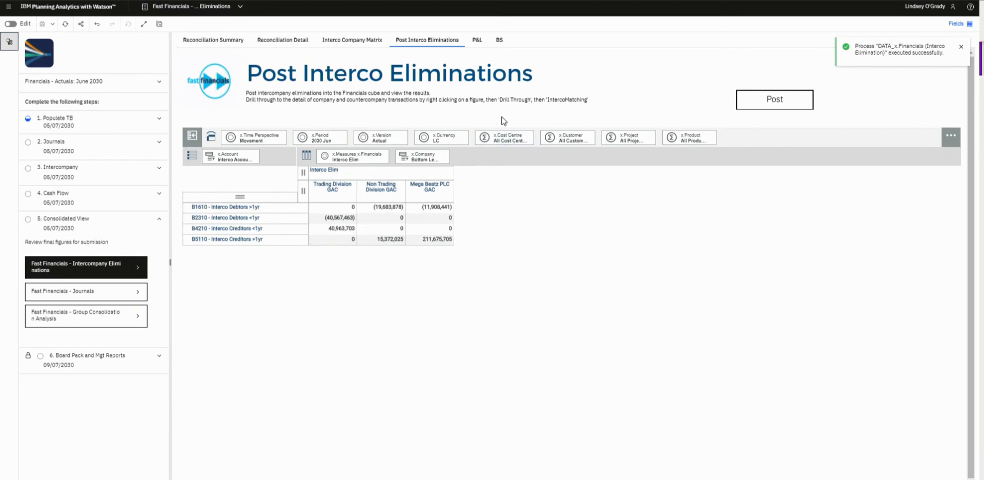
Review the Interco Elim column for Mega Beatz PLC on the eliminated Balance Sheet.
left_click(500, 41)
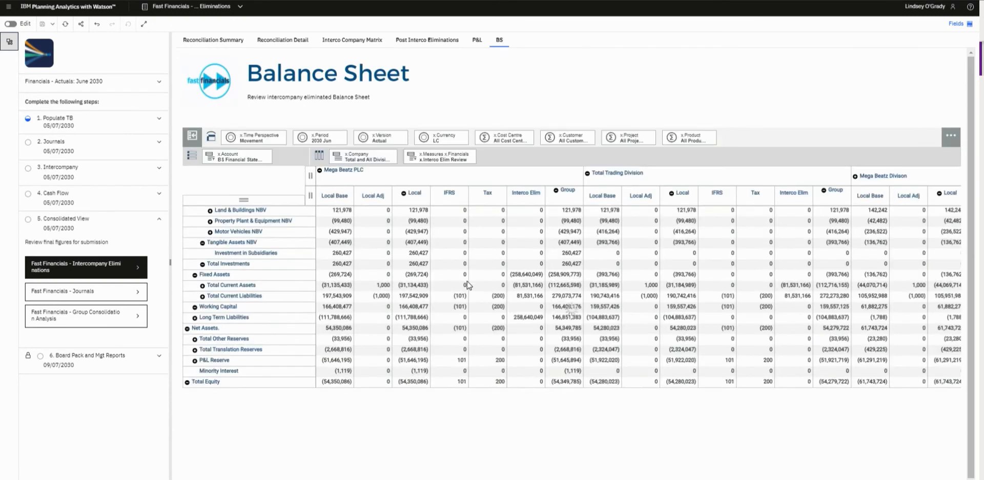
left_click(526, 197)
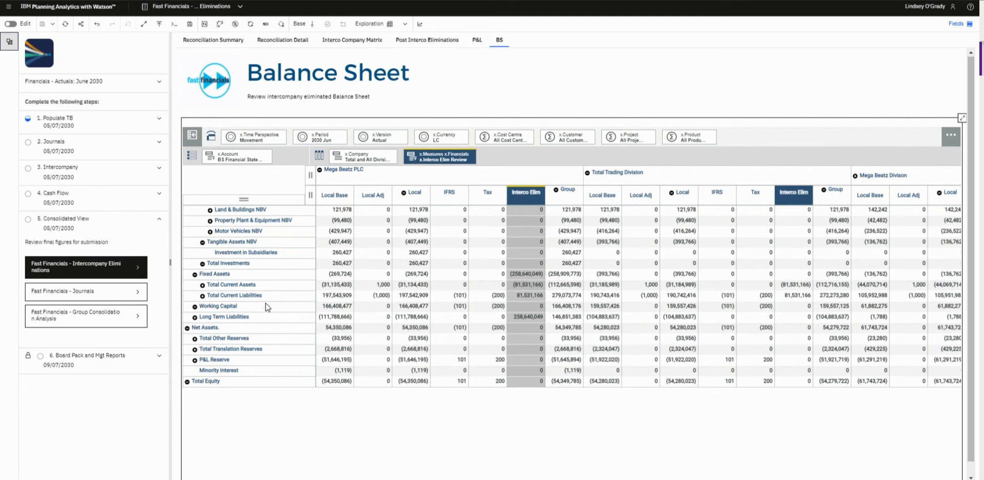
Open the Consolidated View's Fast Financials - Journals workbook and post the unposted Investment Elimination journal for Ireland Sales Ltd.
left_click(85, 291)
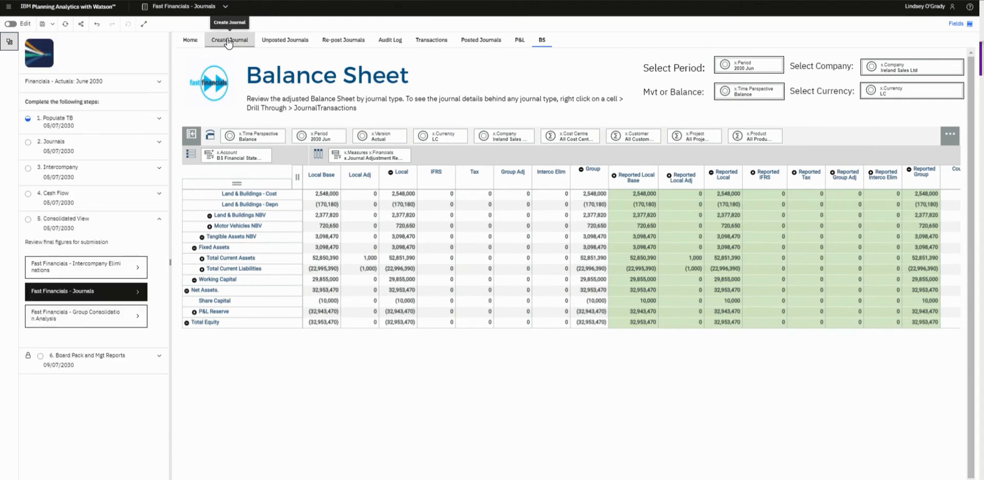
left_click(285, 42)
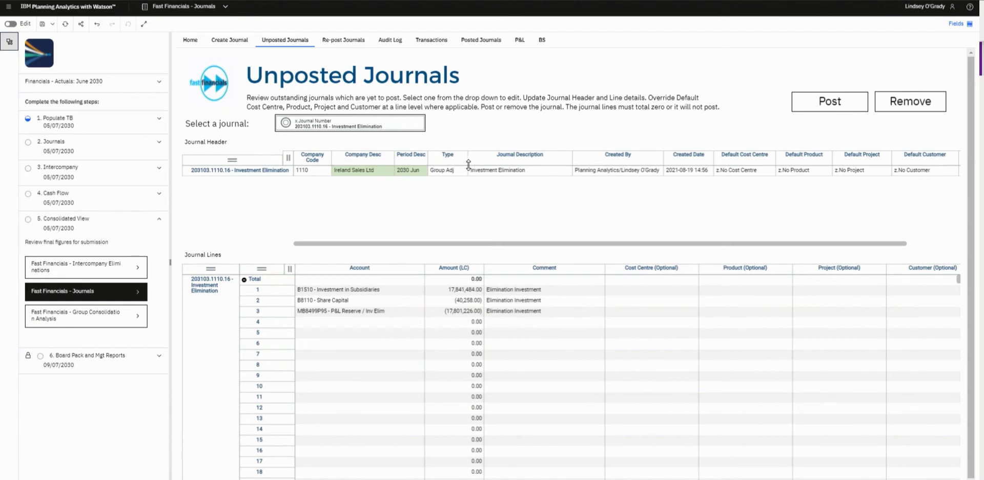
left_click(833, 107)
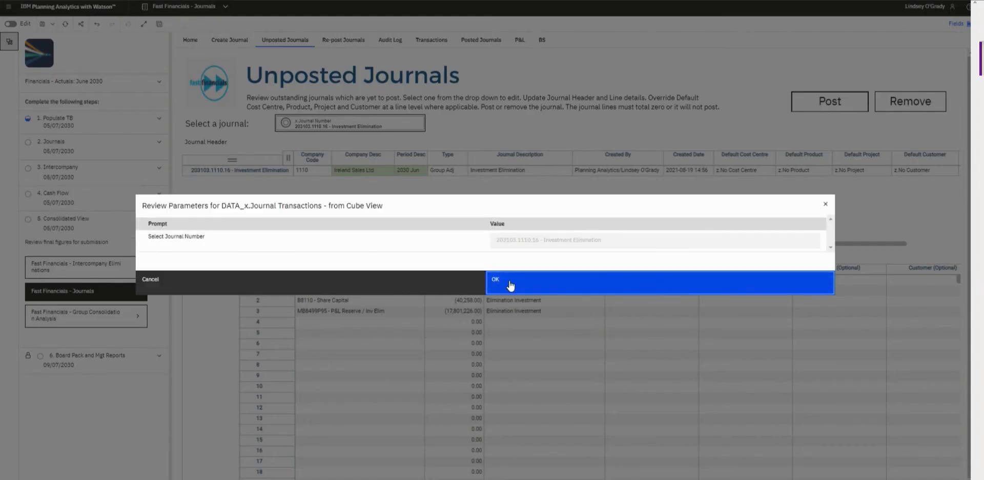
left_click(509, 285)
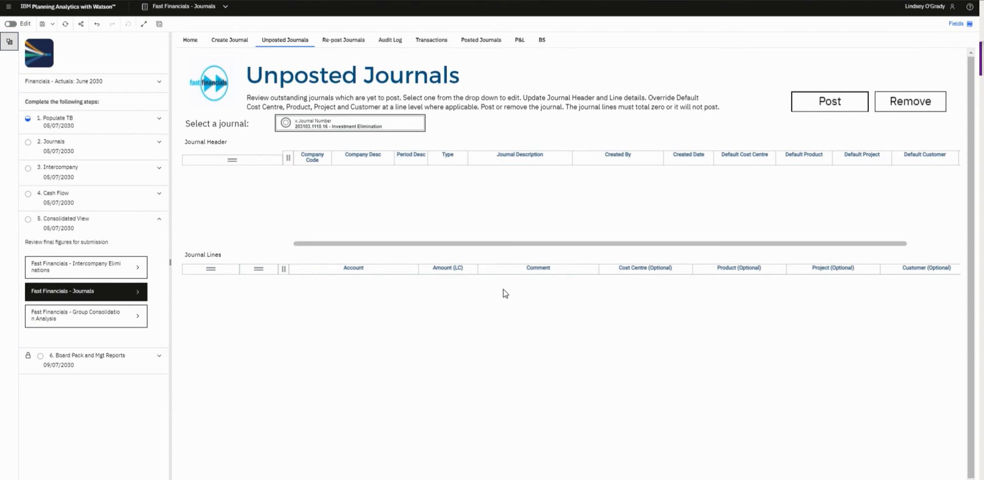
Open Group Consolidation Analysis, expand Mega Beatz Division on the Group P&L, and show the Board Pack and Mgt Reports workflow step.
left_click(78, 319)
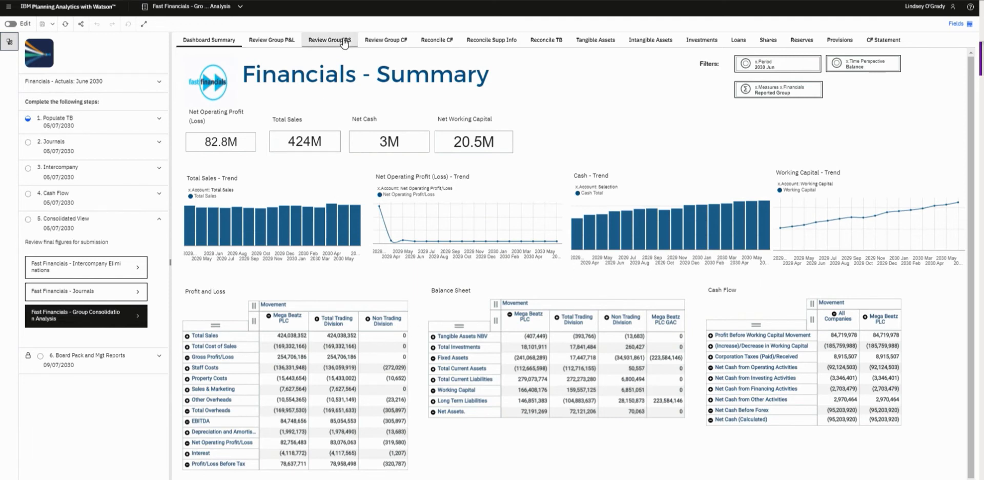
left_click(272, 43)
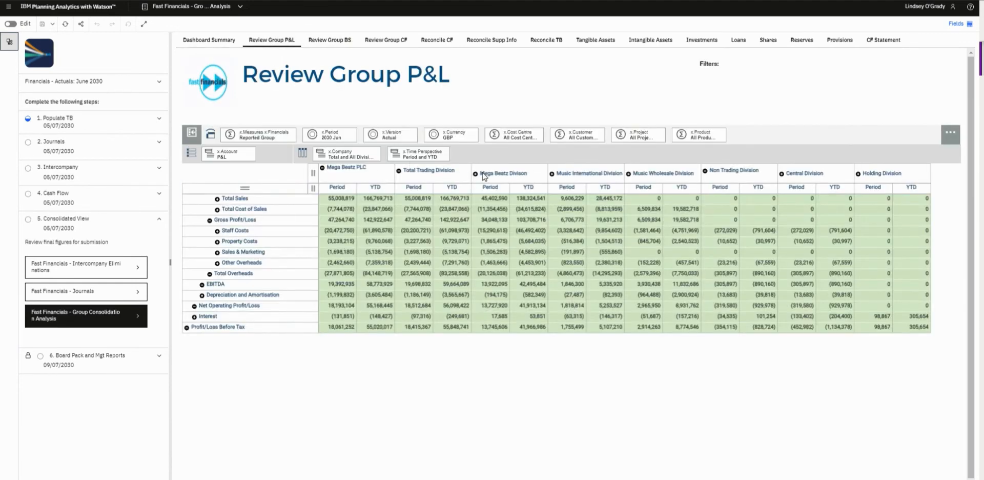
left_click(476, 175)
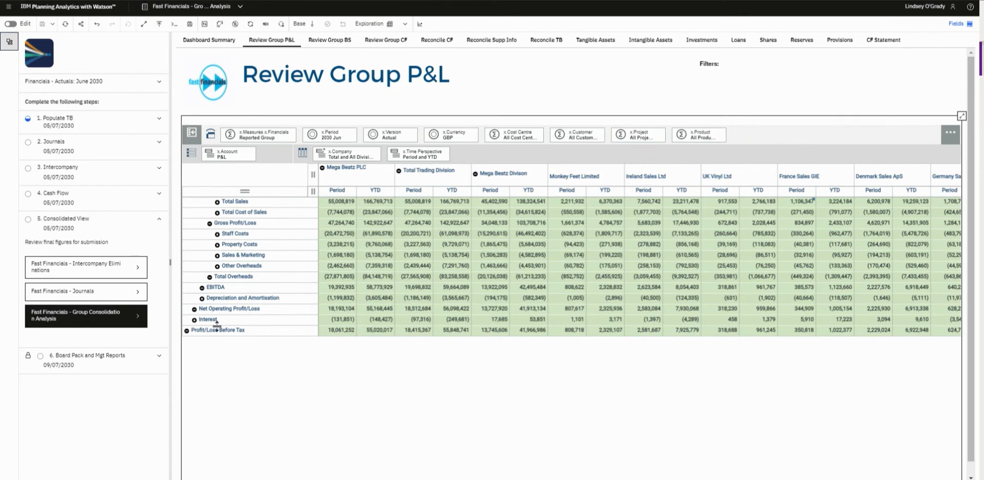
left_click(124, 355)
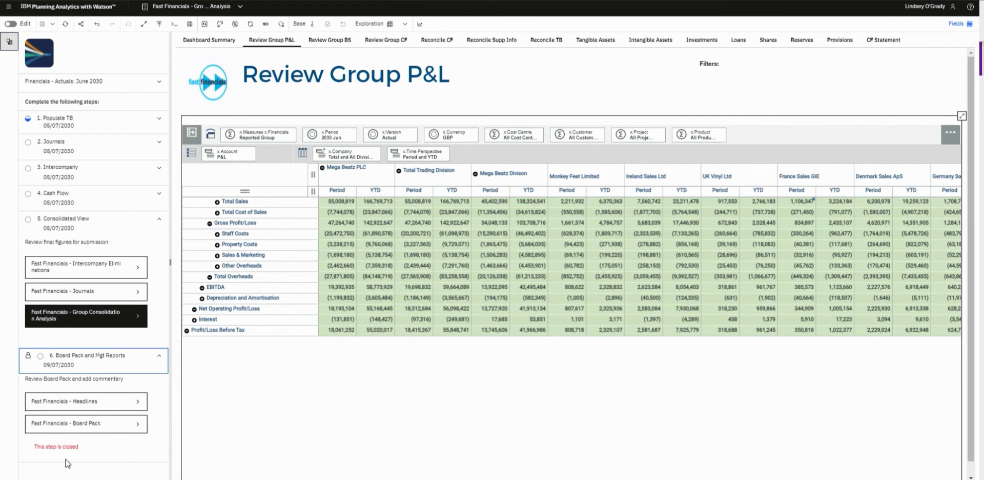
Return to the home page's application list and open the P&L Plan application in its contribution view.
left_click(105, 12)
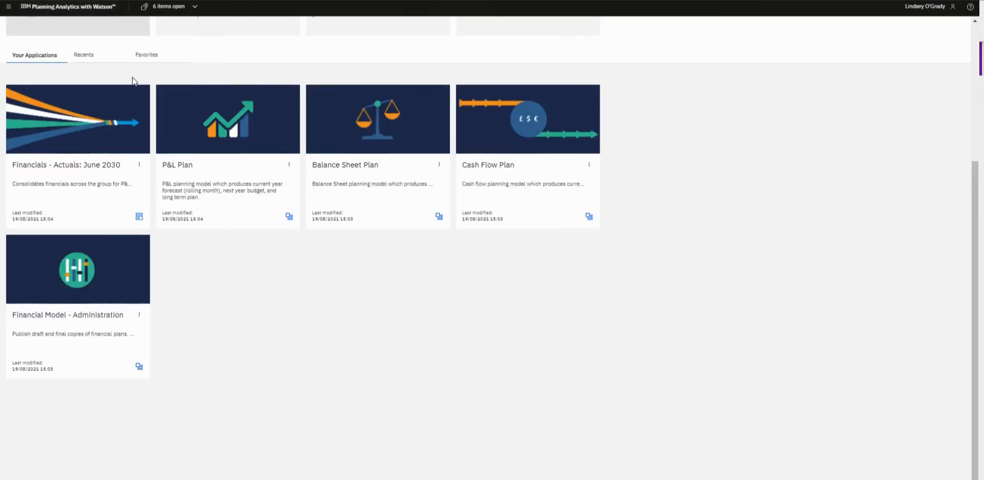
left_click(289, 169)
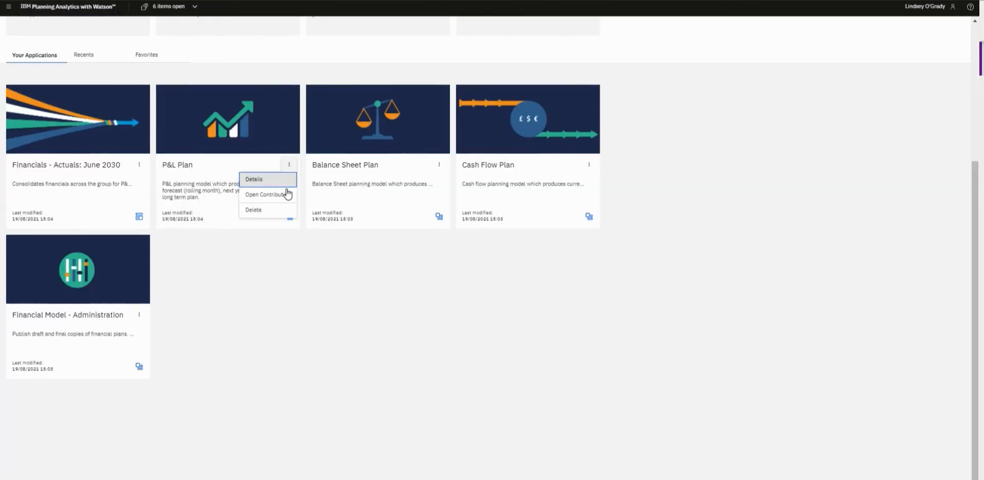
left_click(288, 196)
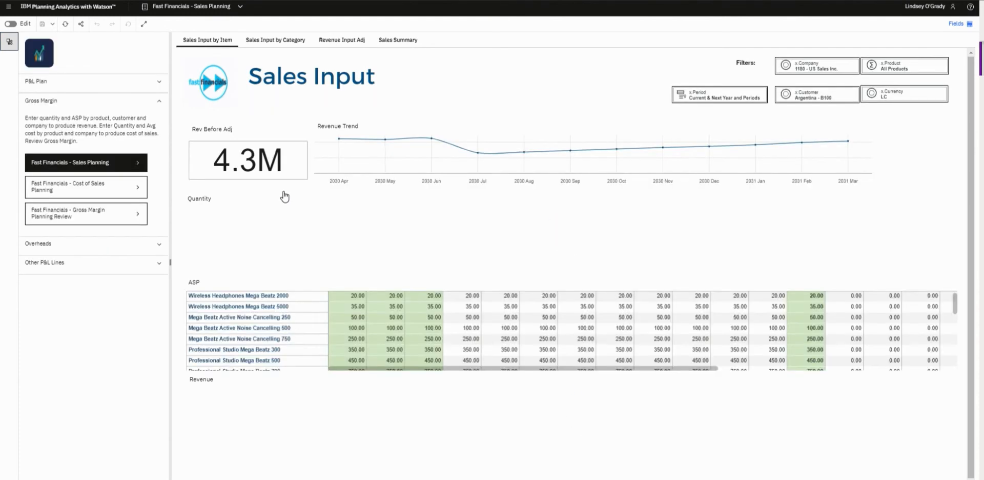
Preview the forecast for the Mega Beatz Active Noise Cancelling 750 row of the sales Quantity table, and close the preview.
left_click(148, 106)
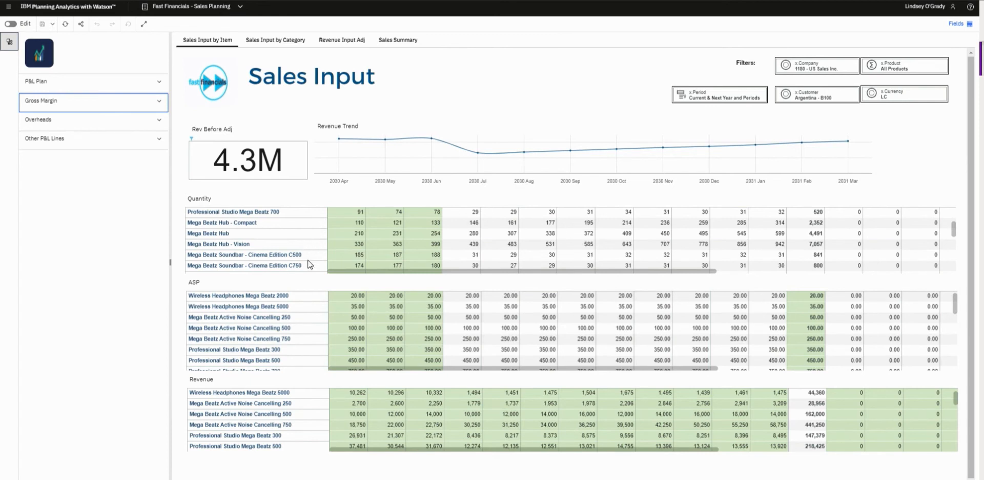
scroll(306, 248, "up", 1)
scroll(297, 242, "up", 1)
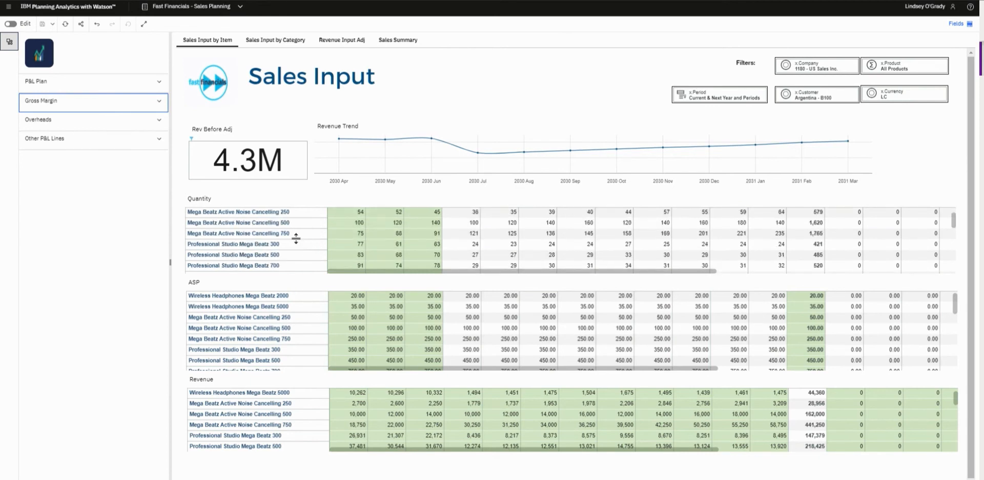
left_click(297, 234)
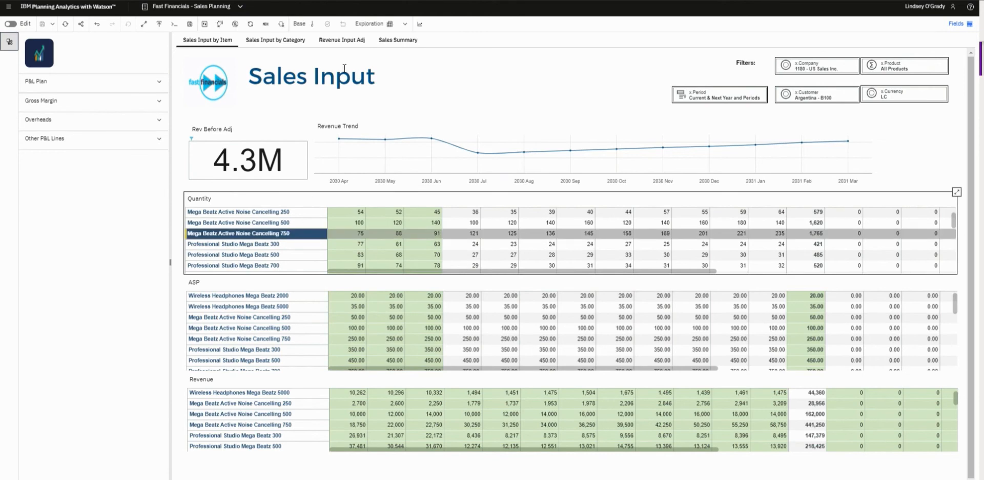
left_click(418, 29)
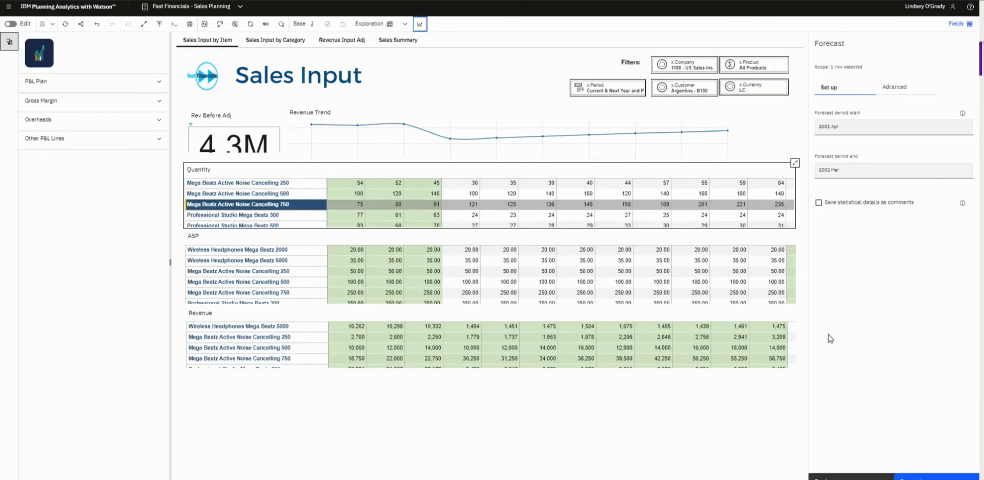
left_click(851, 478)
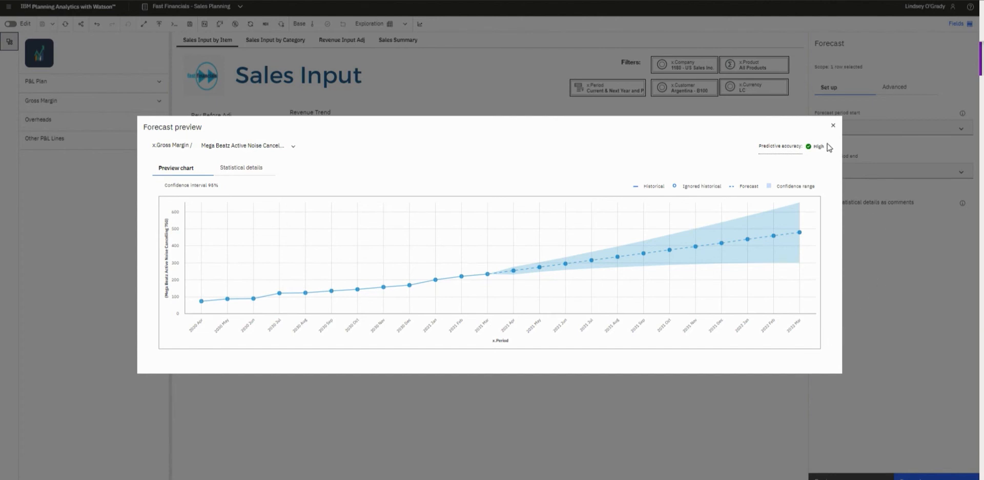
left_click(833, 127)
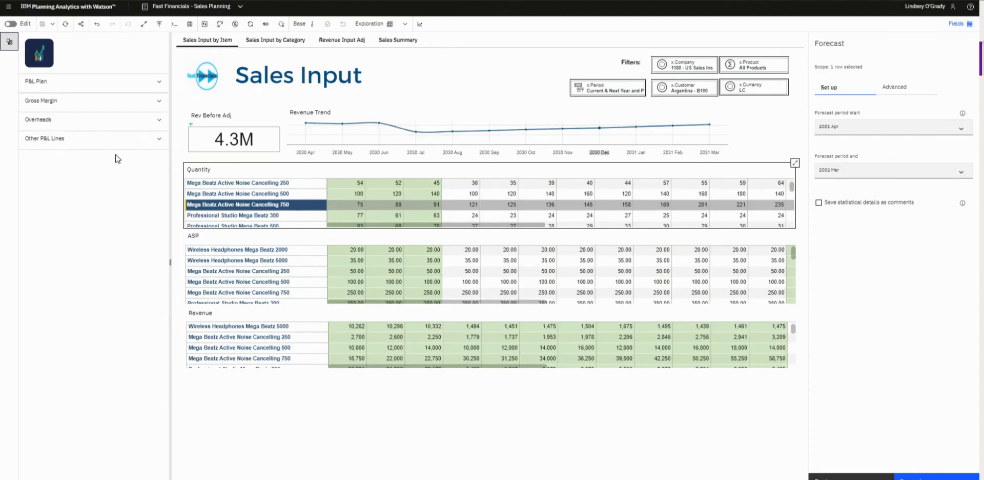
Open the Fast Financials - Overheads workbook from the Overheads section and show its Overheads Input sheet.
left_click(75, 119)
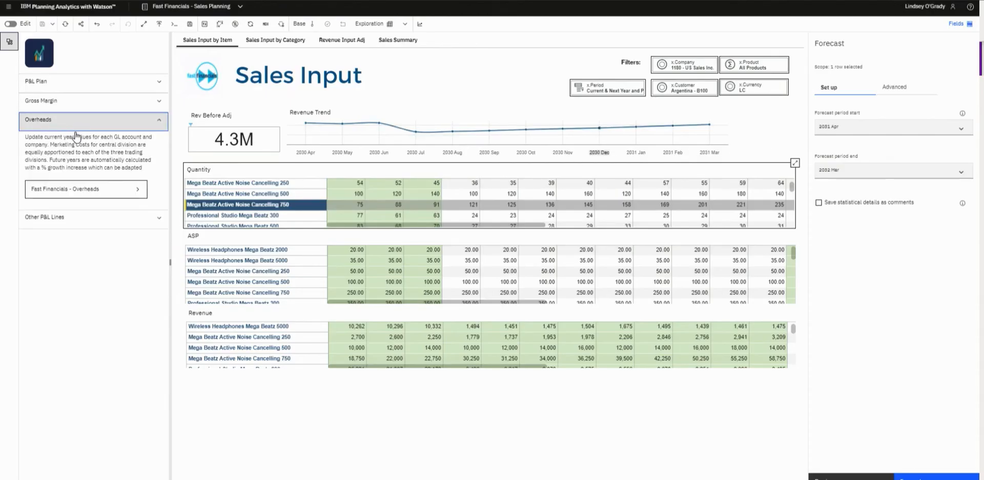
left_click(110, 194)
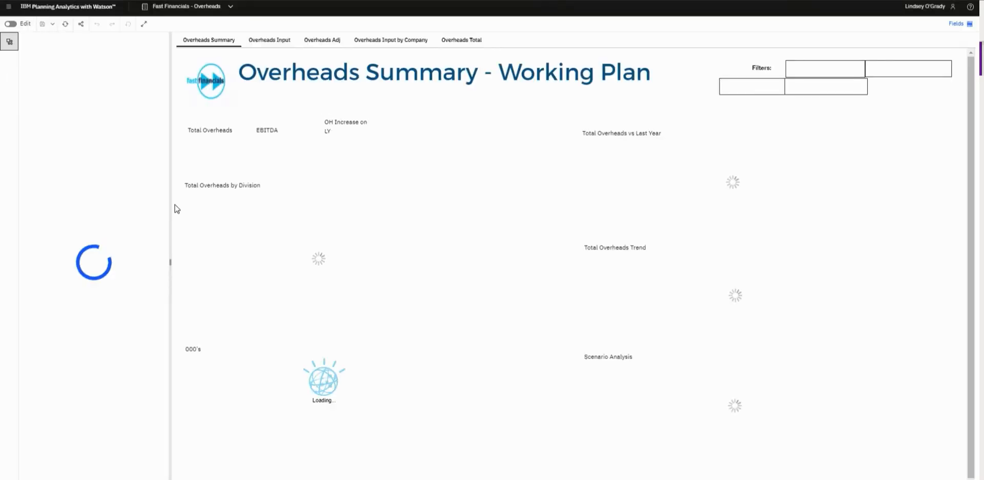
left_click(262, 43)
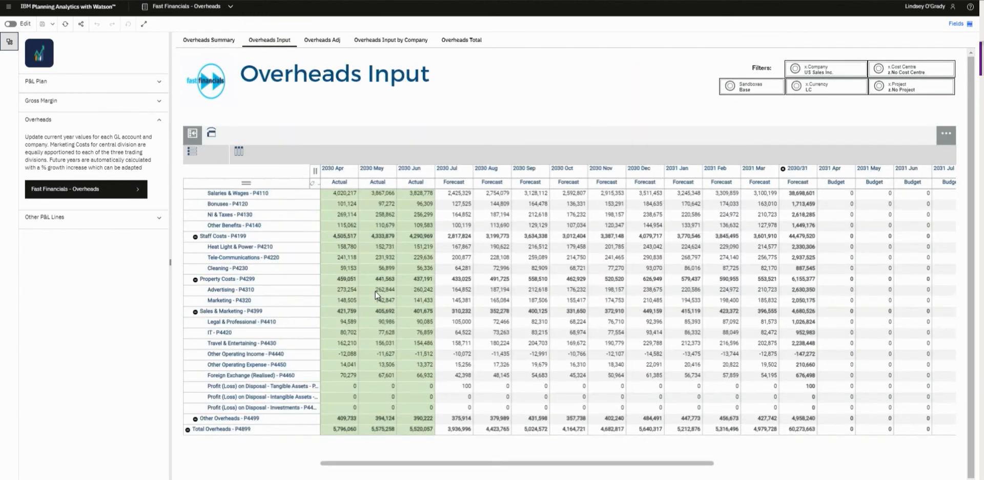
Set the Legal & Professional - P4410 forecast for 2030 Jul to 170,000.
left_click(455, 322)
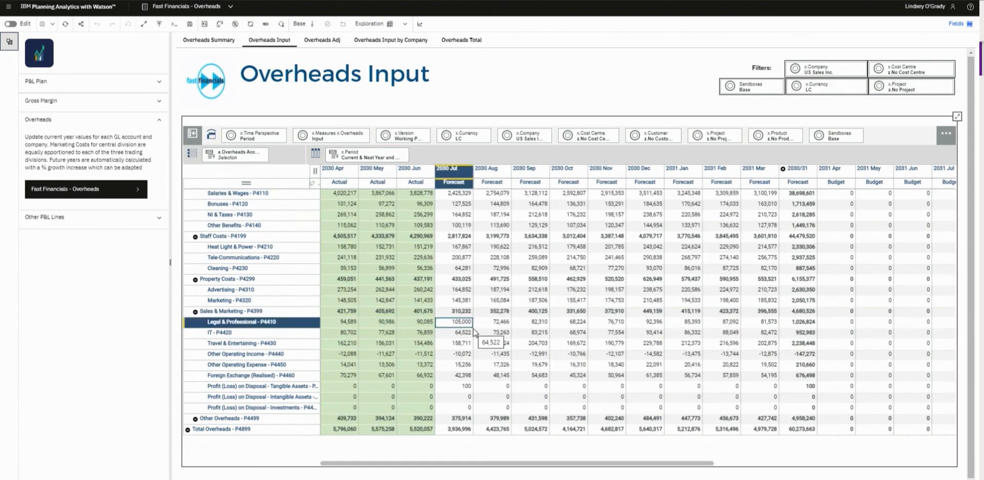
type("11")
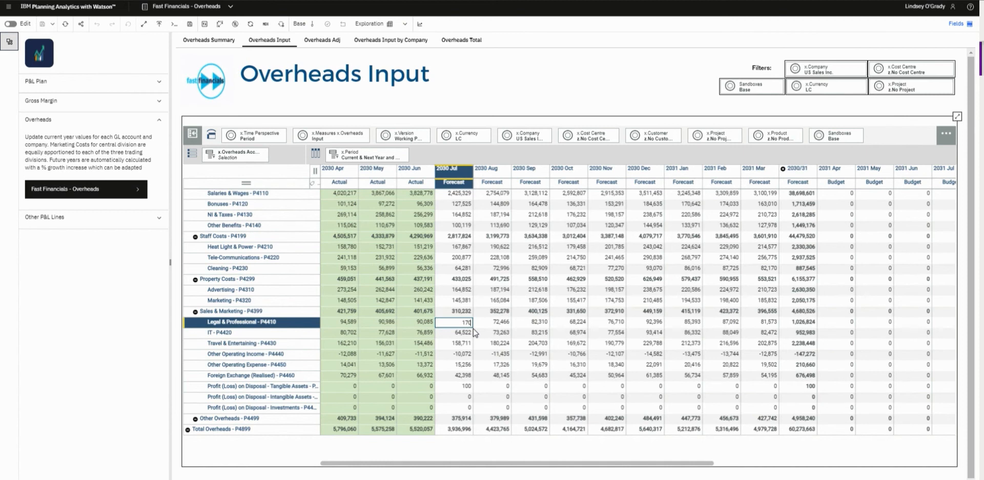
key("Return")
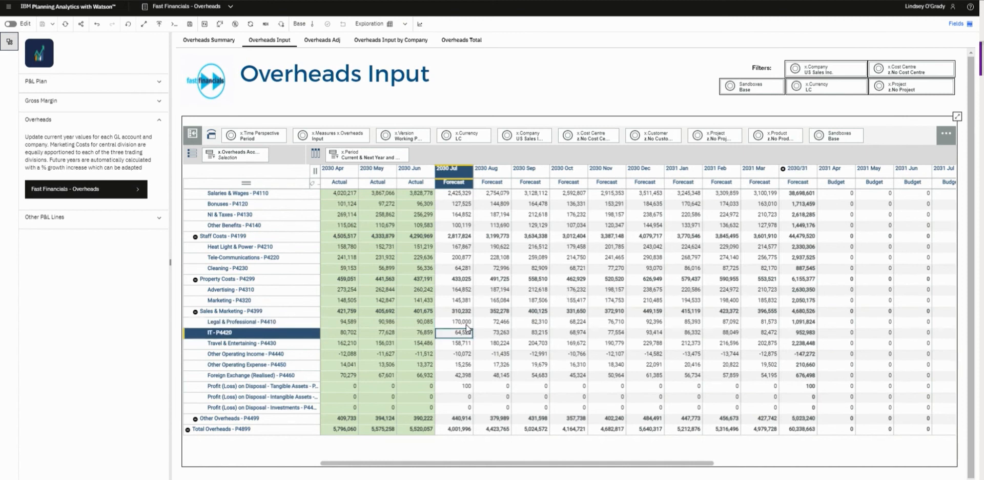
Try the calculated entry 105k-2548 for Legal & Professional - P4410 in 2030 Jul, and undo it.
left_click(461, 323)
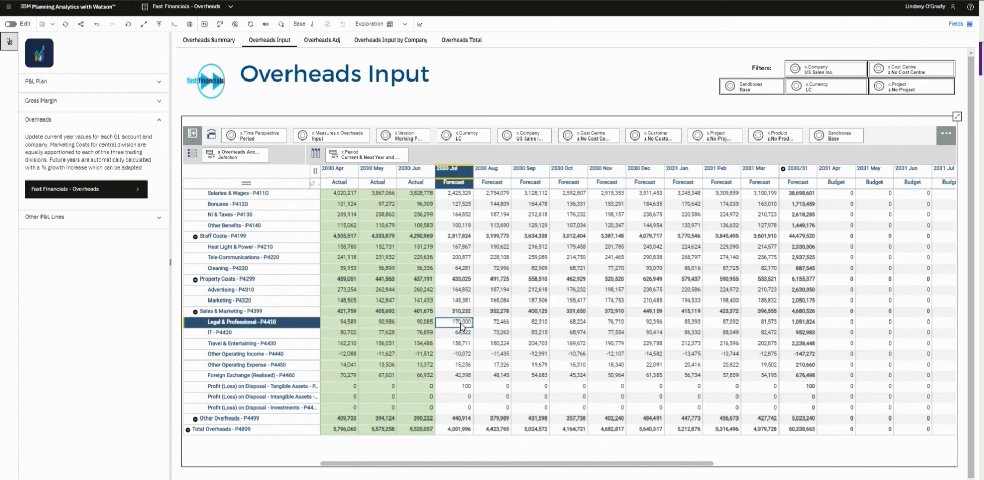
type("105k-2548")
key("Return")
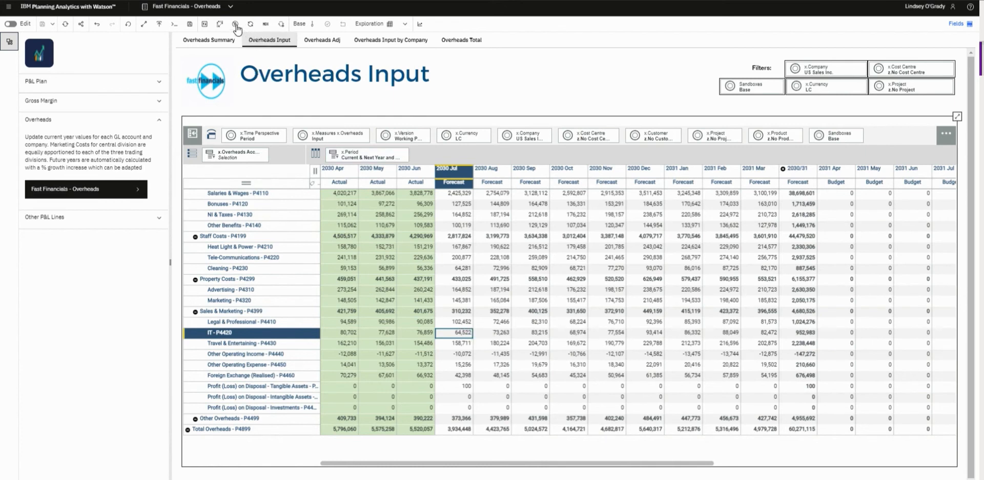
left_click(128, 25)
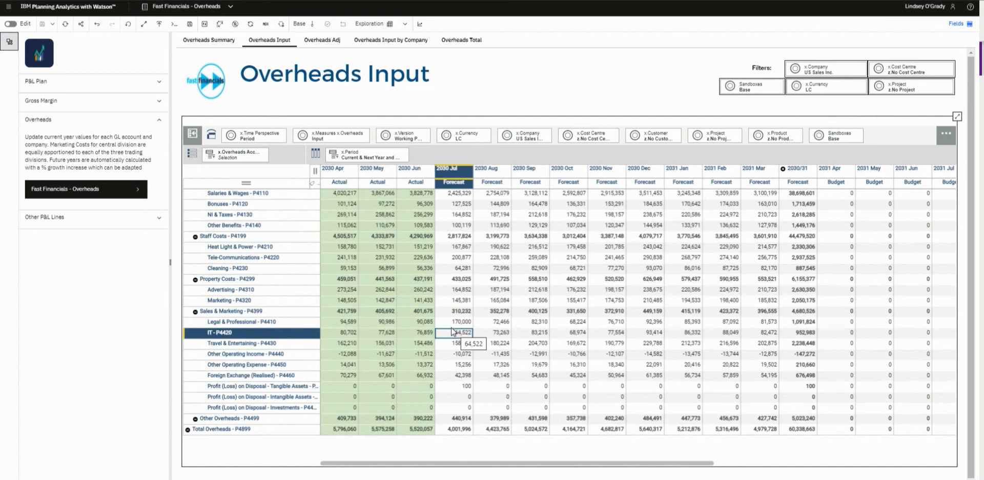
Create a sandbox named Scenario 1 from Base and switch the Overheads Input view to it.
left_click(299, 25)
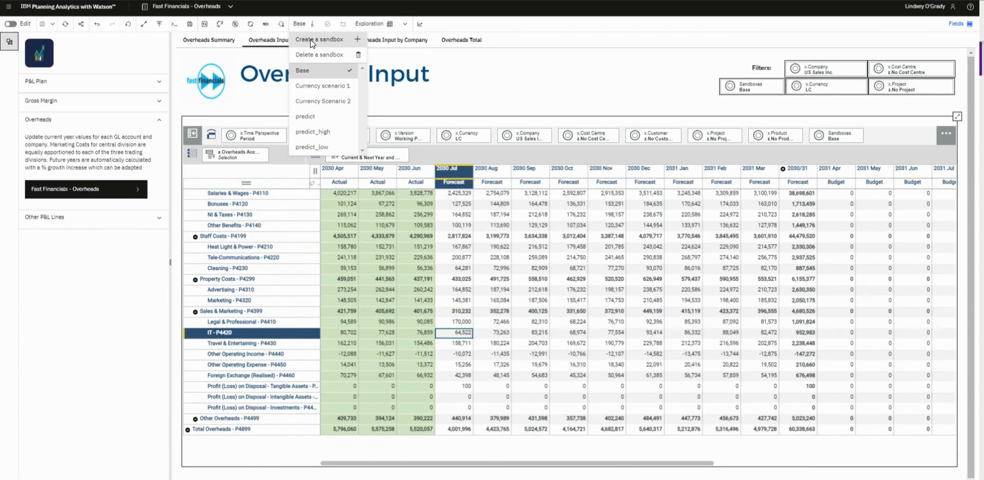
left_click(311, 40)
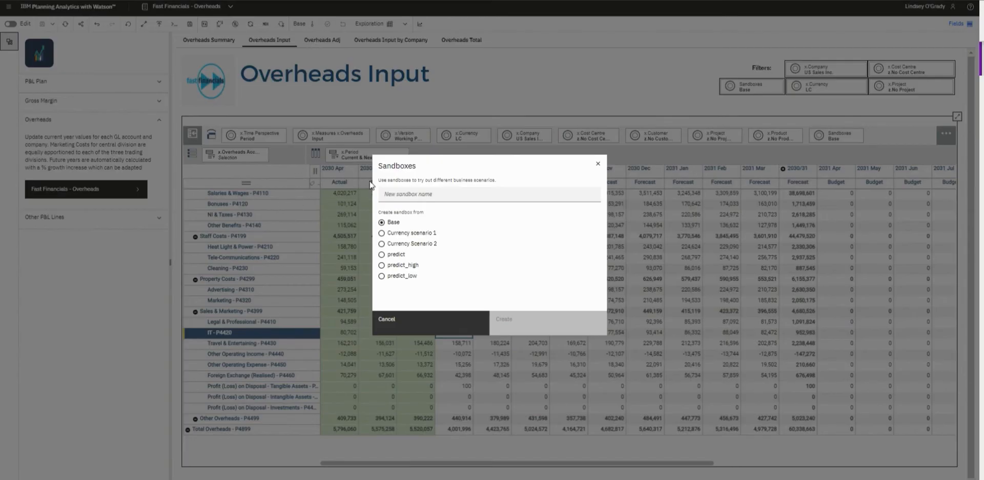
left_click(388, 194)
type("Scenario 1")
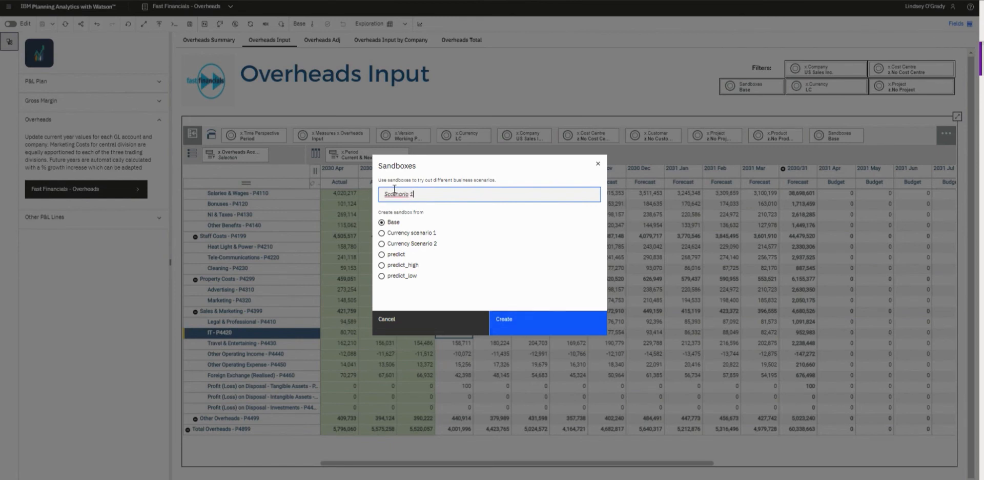
left_click(519, 329)
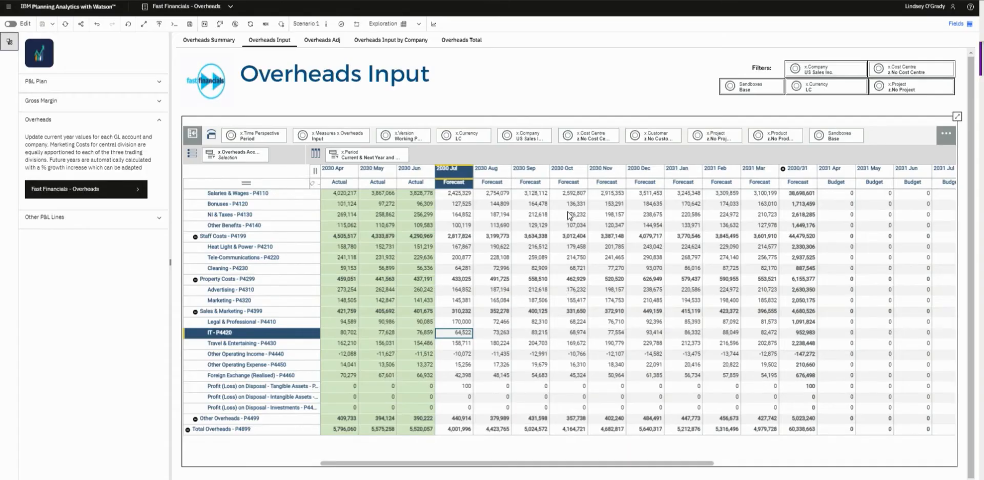
left_click(823, 137)
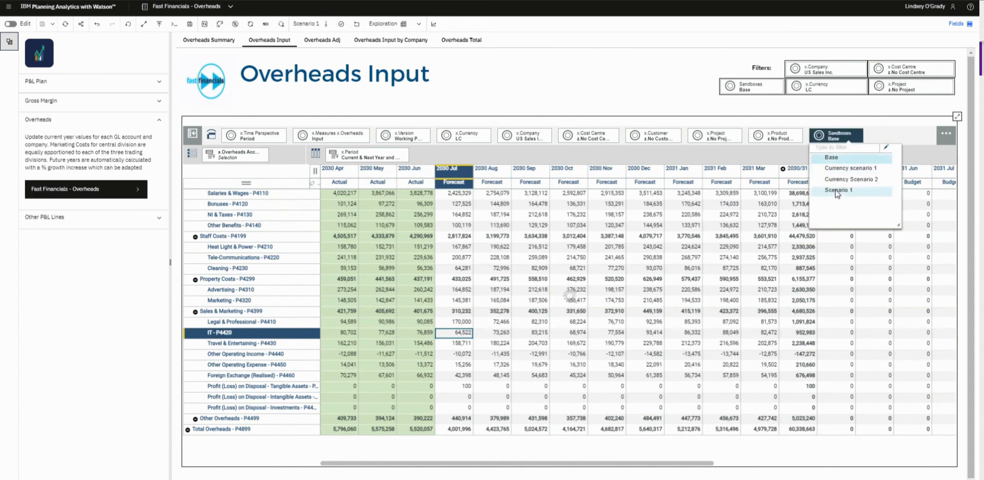
left_click(837, 191)
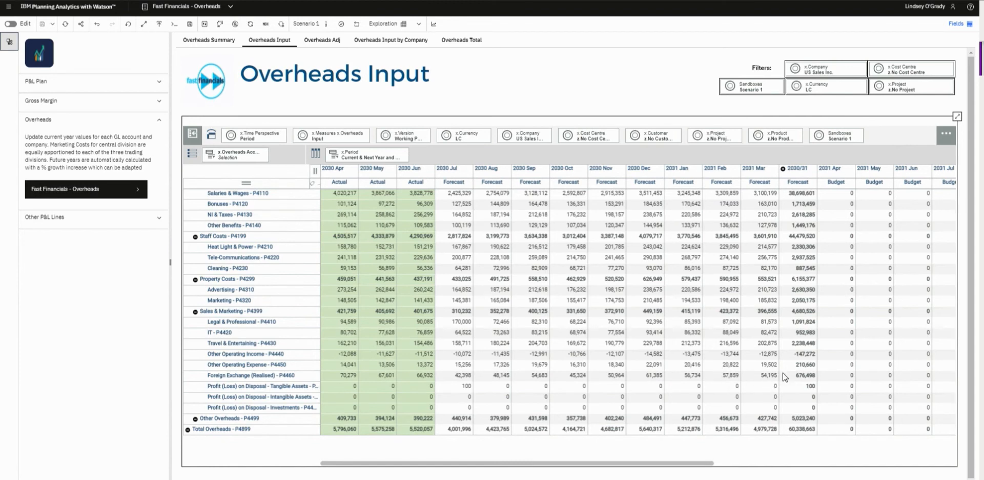
Set the 2030/31 forecast total for IT - P4420 to 1M in the Scenario 1 sandbox.
left_click(799, 333)
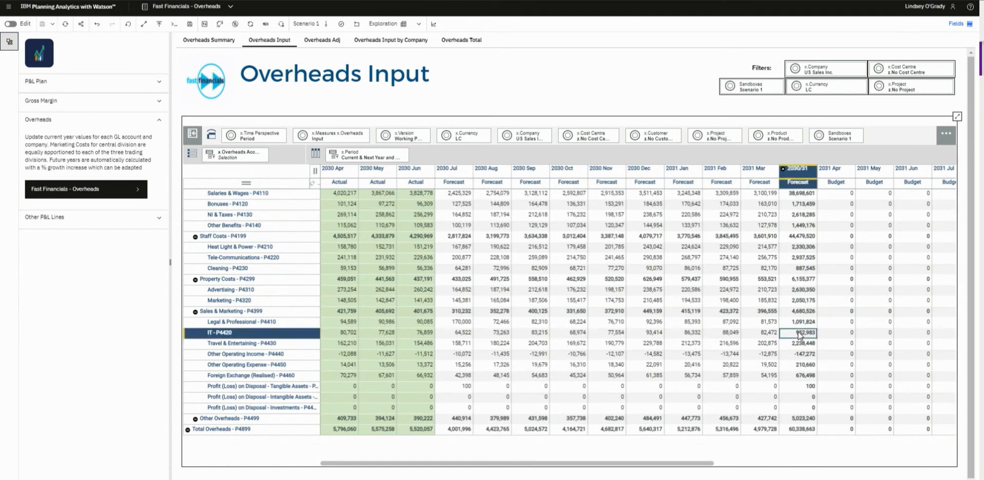
type("1M")
key("Return")
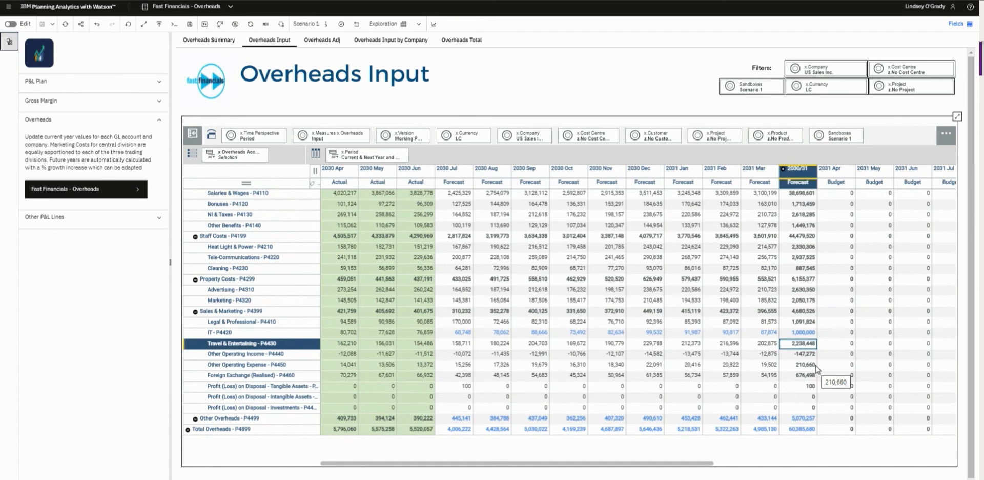
Apply a straight-line spread from 7500 to 75000 across Travel & Entertaining - P4430 for 2030 Jul to 2031 Mar in Scenario 1.
left_click(456, 343)
left_click(756, 344, "shift")
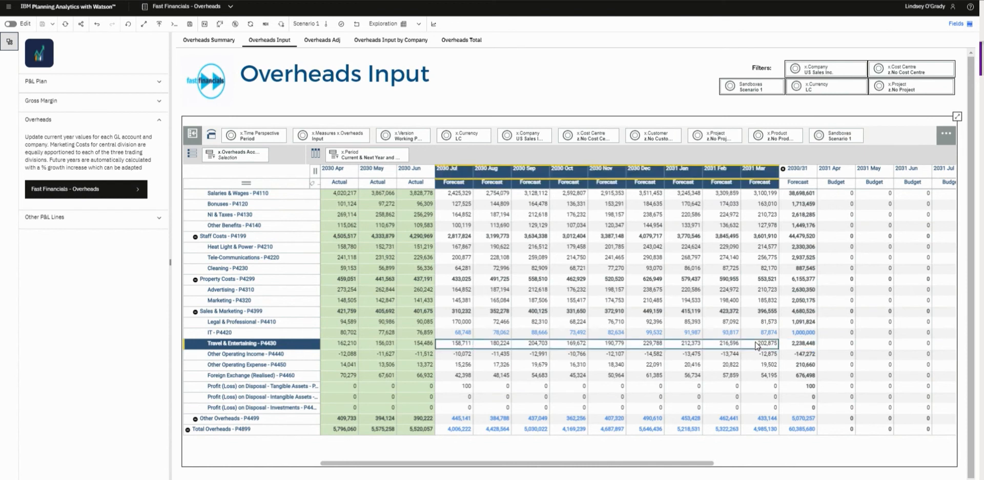
right_click(757, 344)
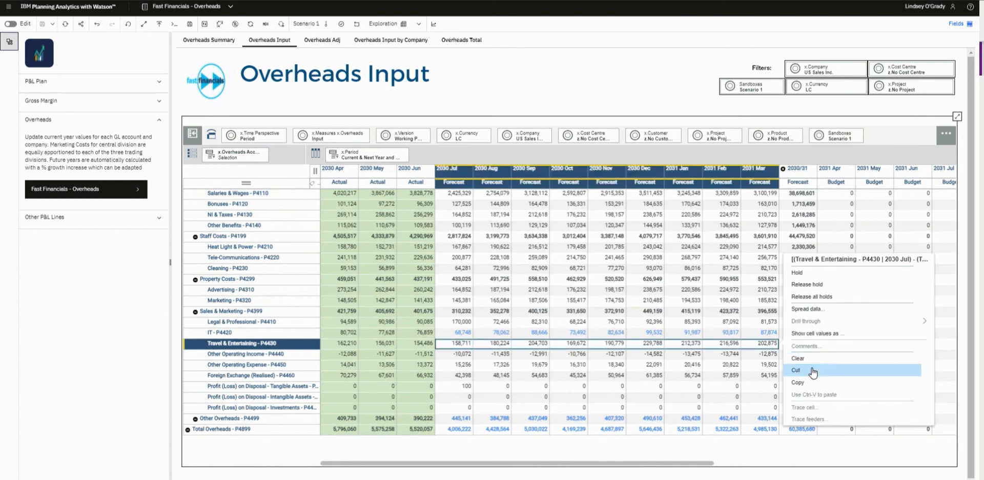
left_click(808, 309)
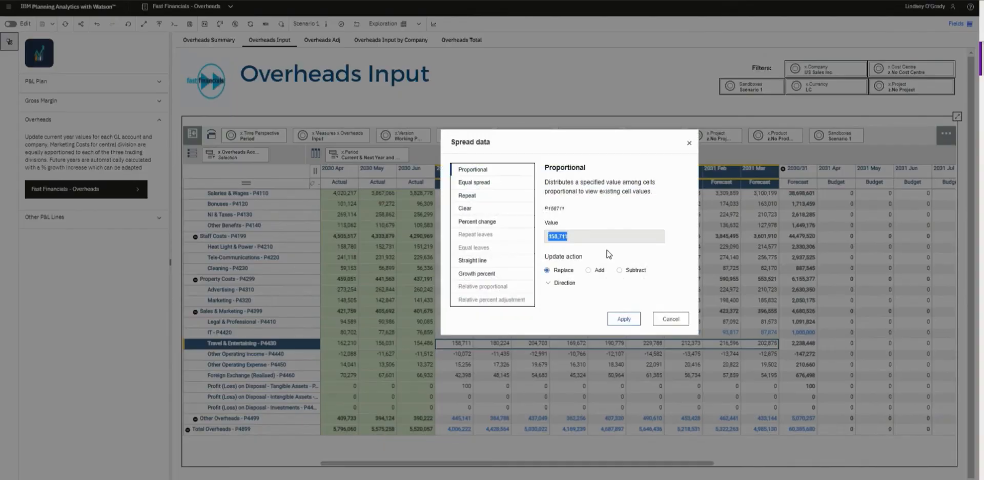
left_click(469, 261)
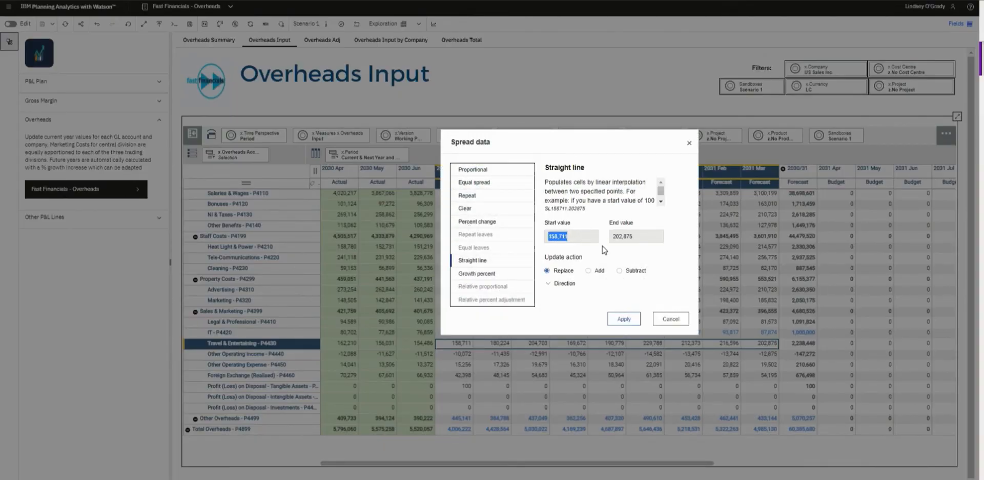
type("7500")
key("Tab")
type("75")
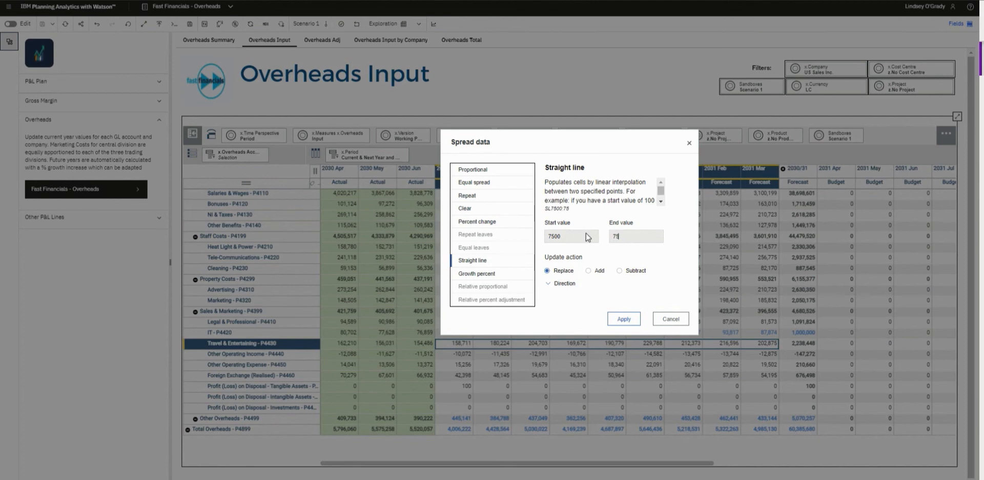
type("000")
left_click(624, 320)
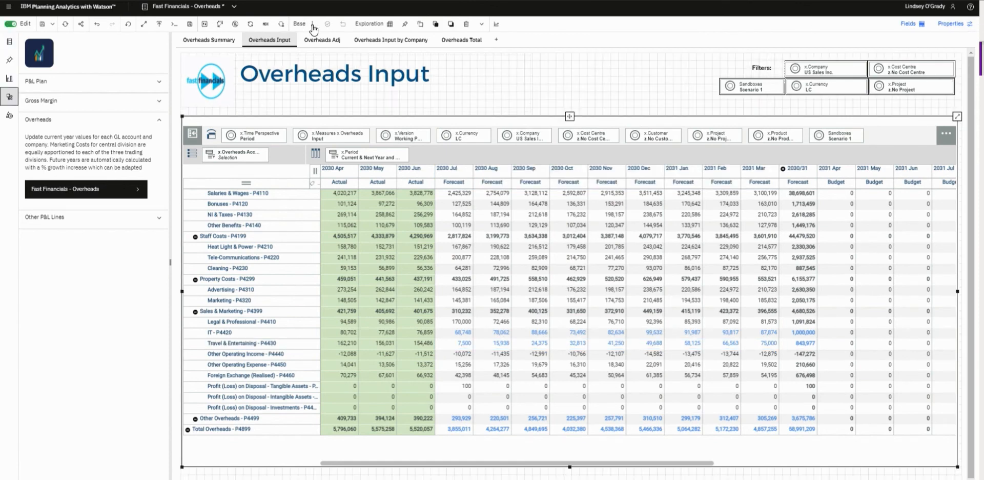
Create a sandbox named Scenario 2 from Scenario 1 and switch the Overheads Input view to it.
left_click(301, 23)
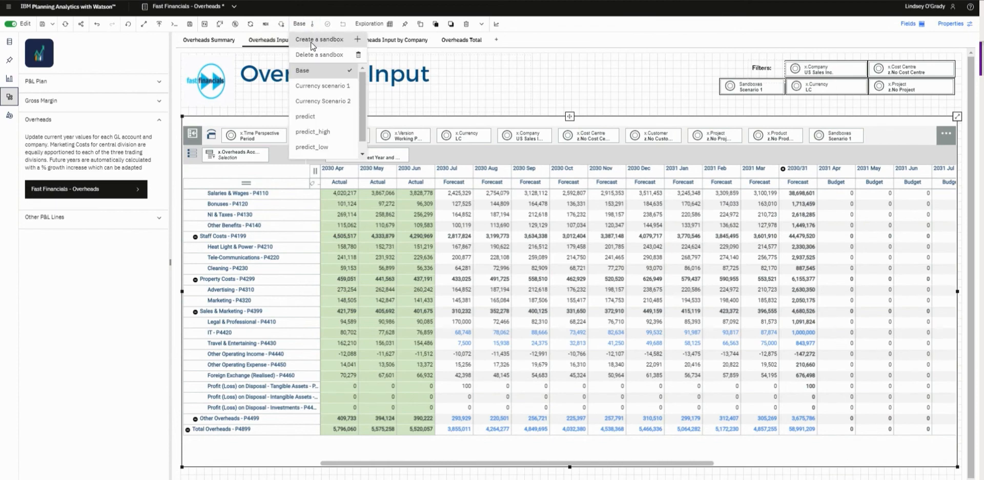
left_click(332, 45)
left_click(428, 190)
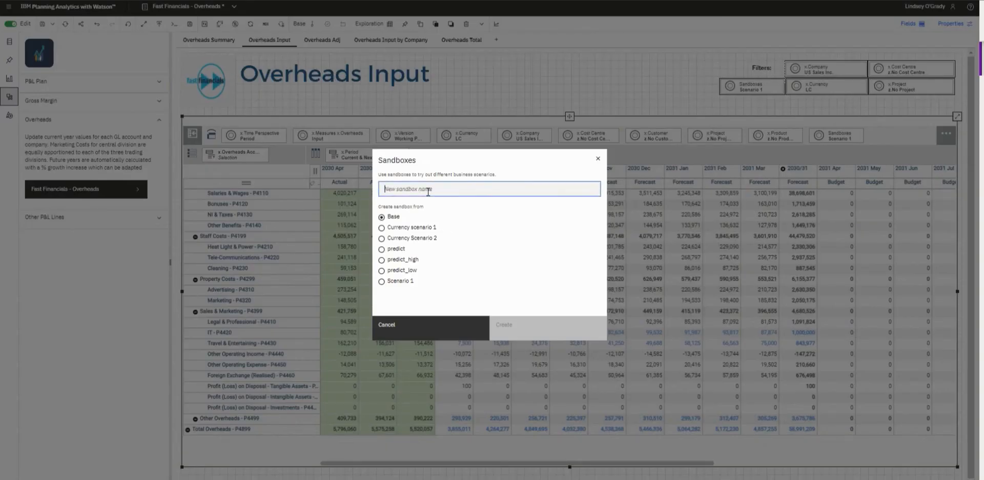
type("Scenari")
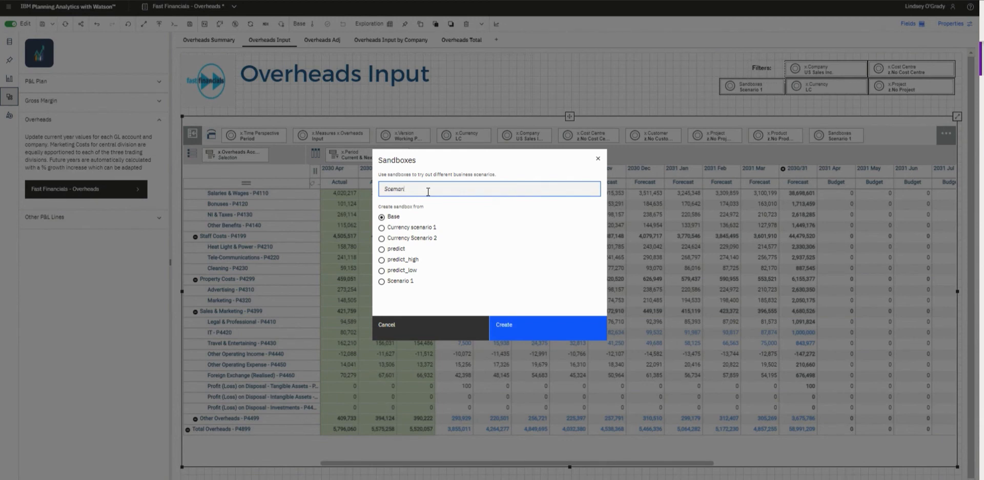
key("BackSpace")
key("BackSpace")
type("nario 2")
left_click(393, 287)
left_click(393, 287)
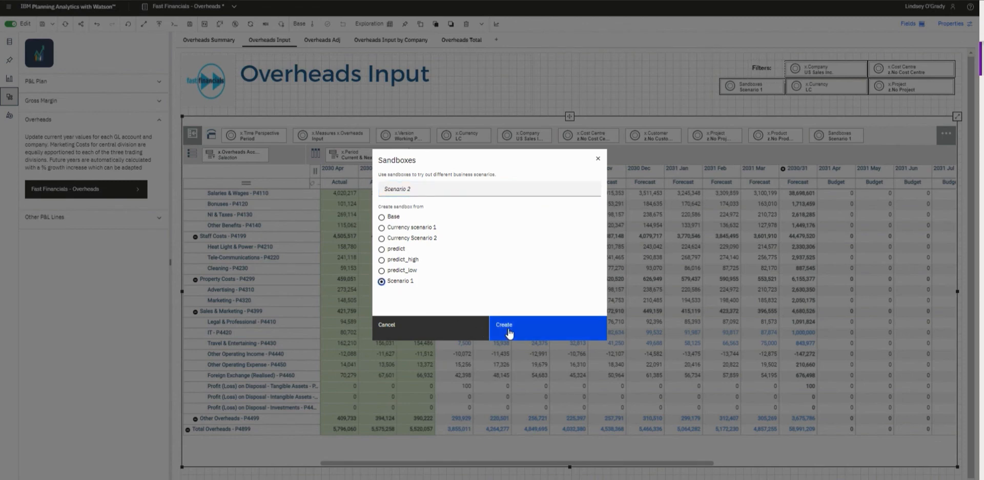
left_click(509, 333)
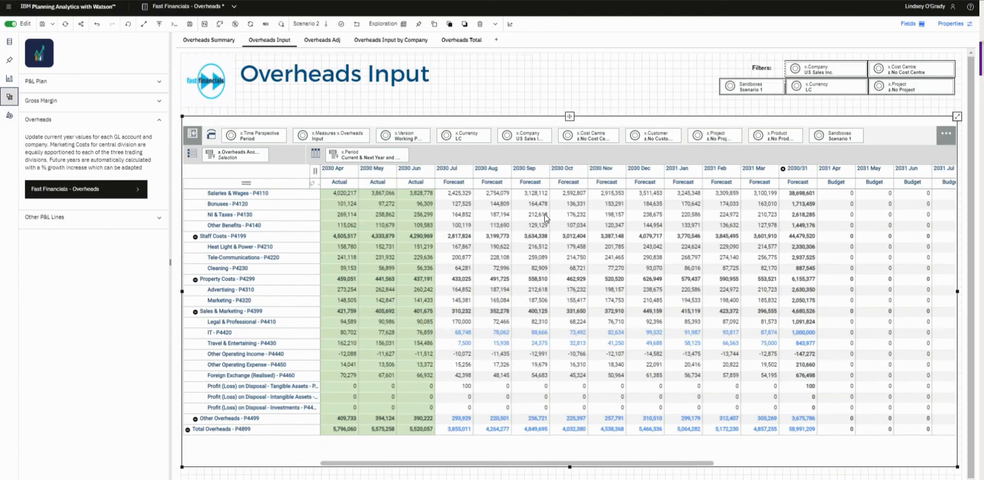
left_click(832, 142)
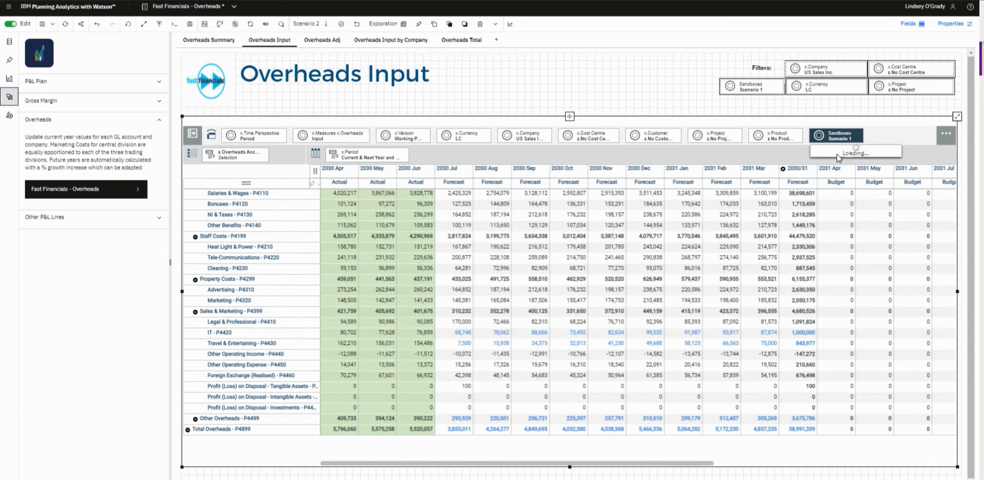
left_click(838, 201)
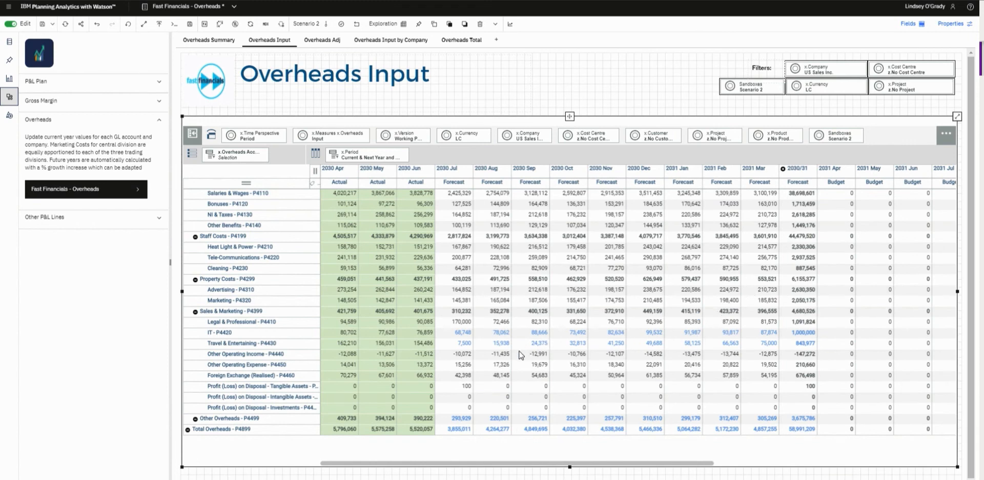
Apply a 10% growth spread starting at 7,500 to Travel & Entertaining - P4430 for 2030 Jul to 2031 Mar in Scenario 2.
left_click_drag(456, 343, 758, 347)
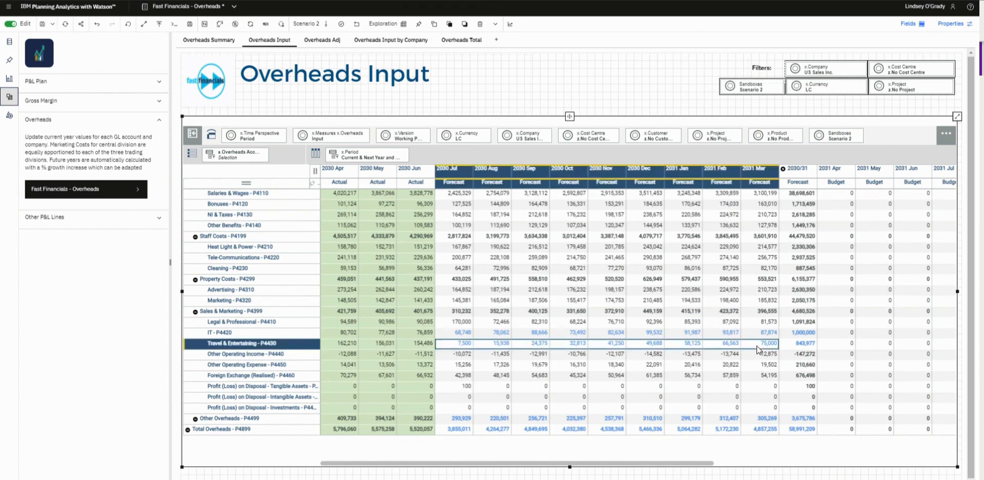
right_click(759, 347)
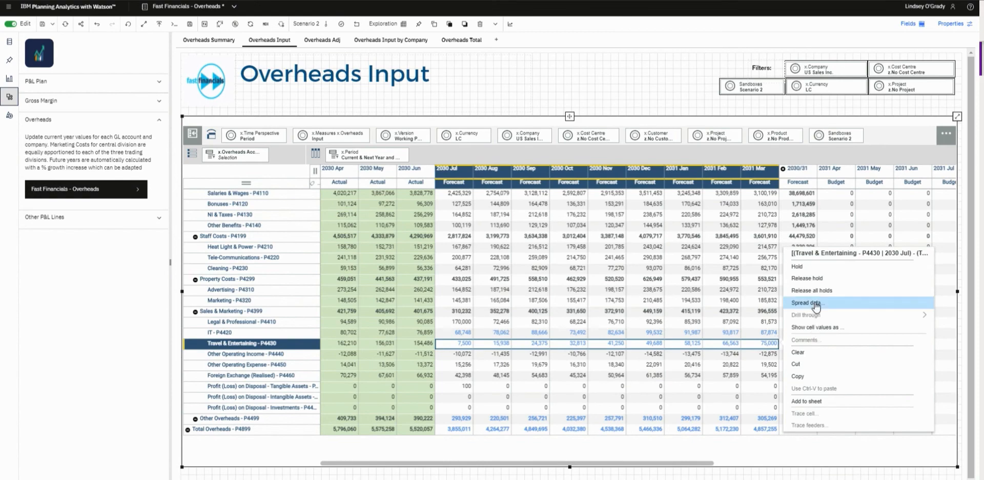
left_click(701, 303)
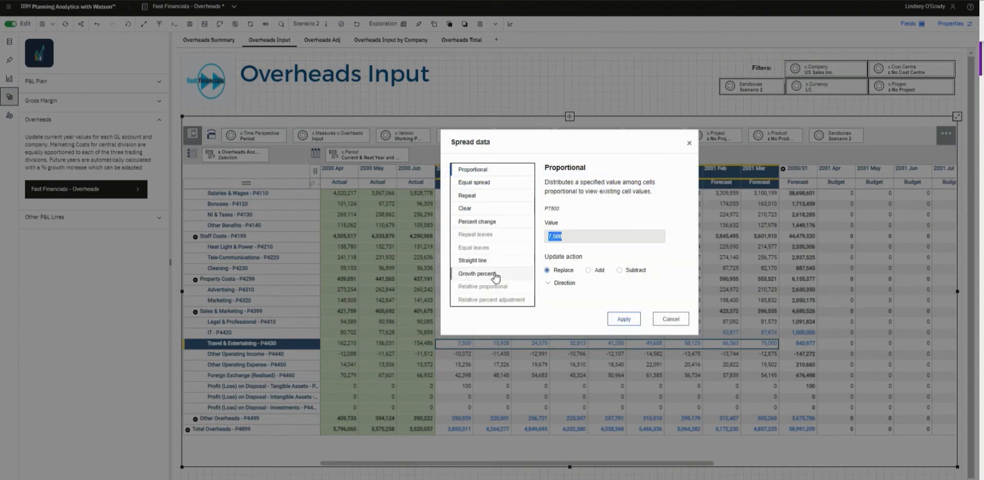
left_click(477, 273)
left_click(629, 237)
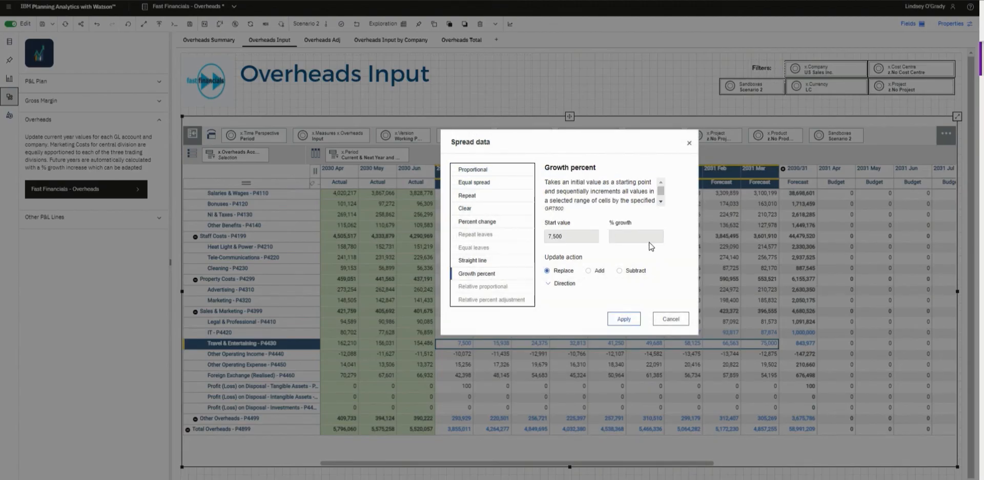
type("10")
left_click(622, 318)
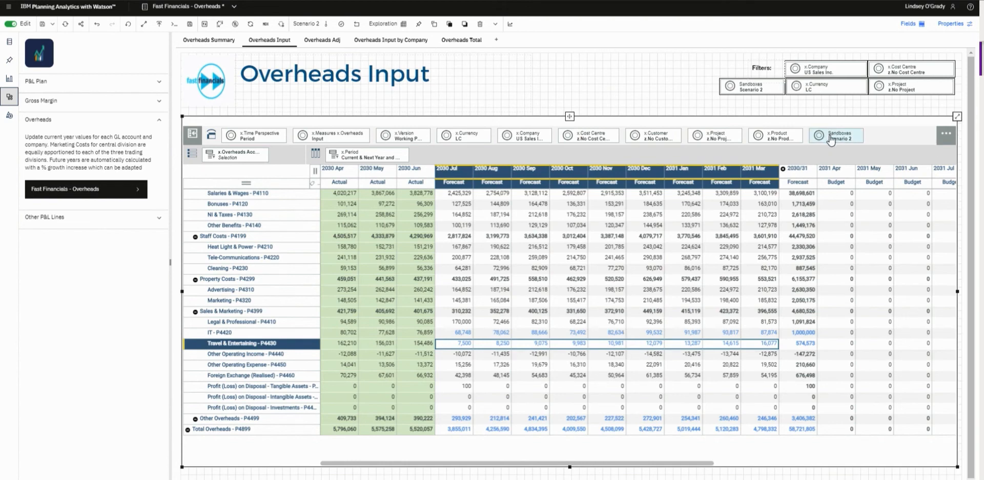
Swap the Period dimension on the columns with Sandboxes and set the Period context to 2030/31.
left_click_drag(381, 155, 382, 162)
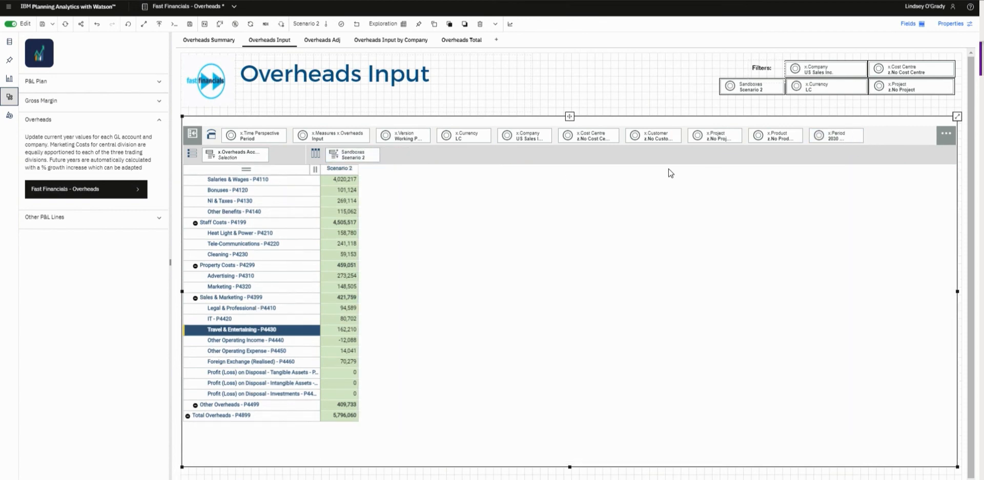
left_click(827, 137)
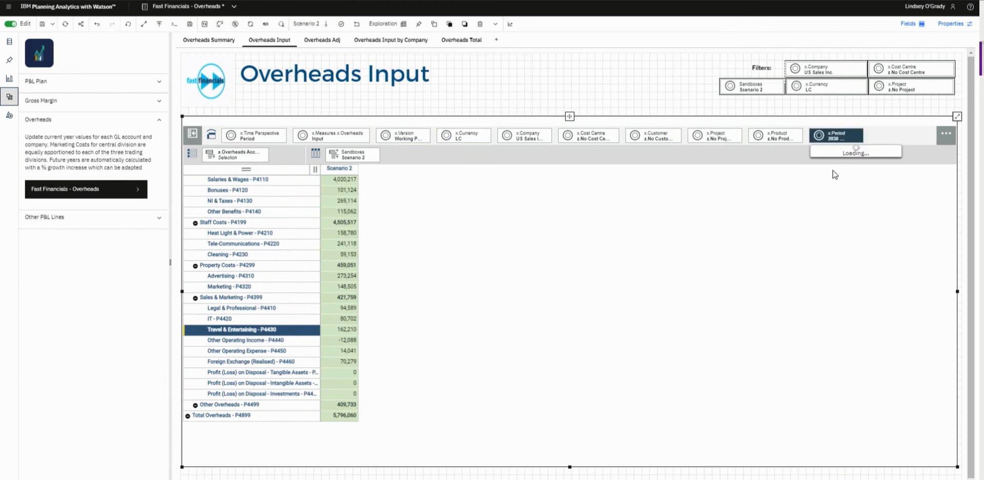
scroll(836, 205, "down", 3)
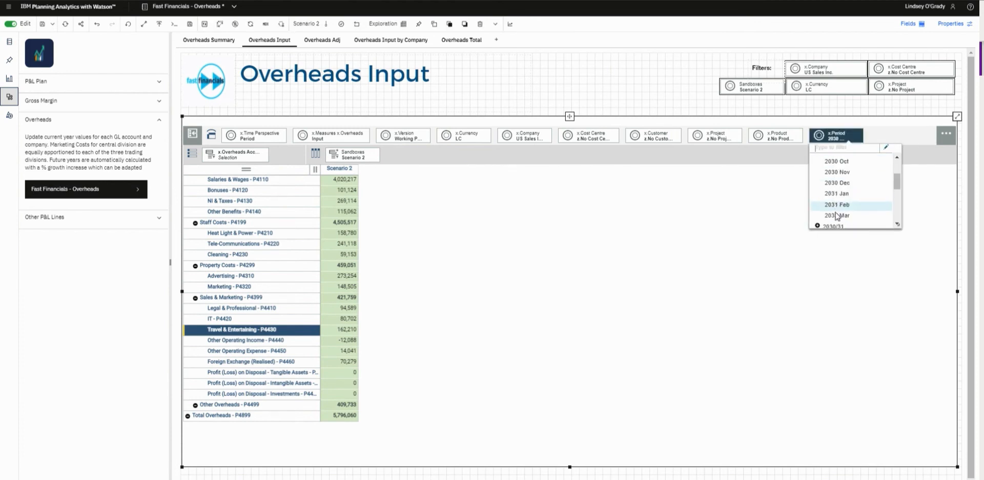
left_click(836, 225)
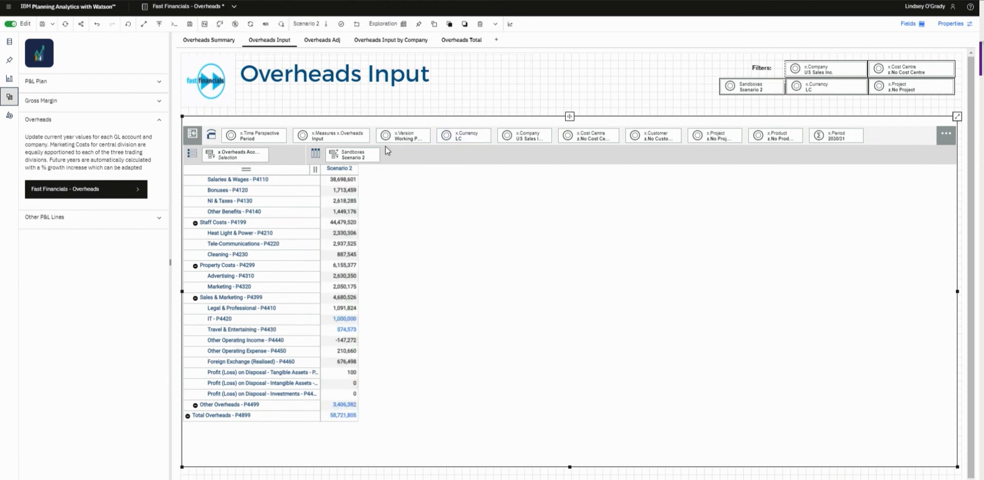
Replace the Sandboxes column set with Base, Scenario 1 and Scenario 2 for a side-by-side comparison.
left_click(352, 154)
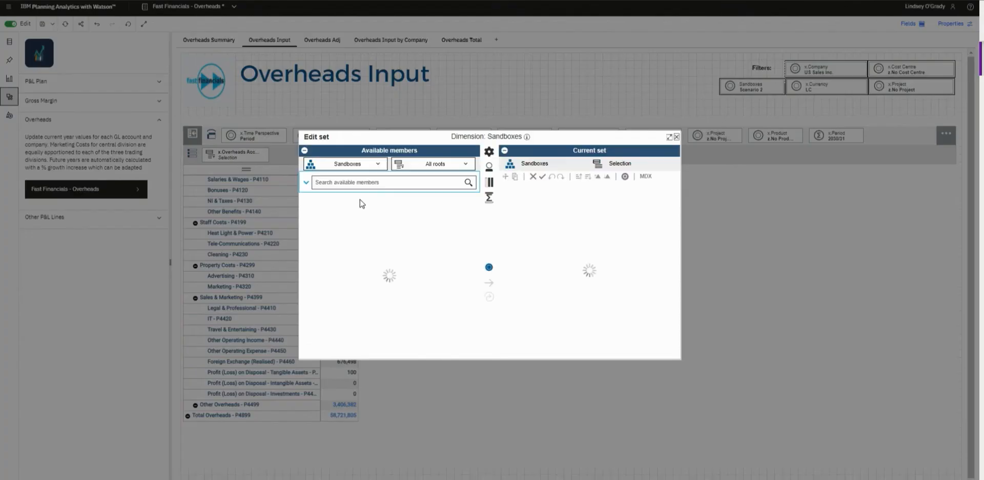
left_click(352, 220)
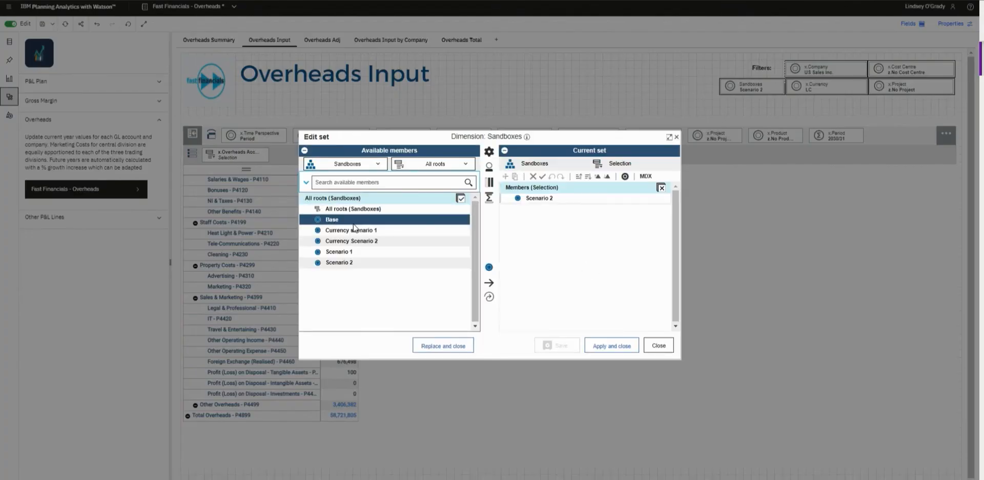
left_click(354, 251, "ctrl")
left_click(339, 263, "ctrl")
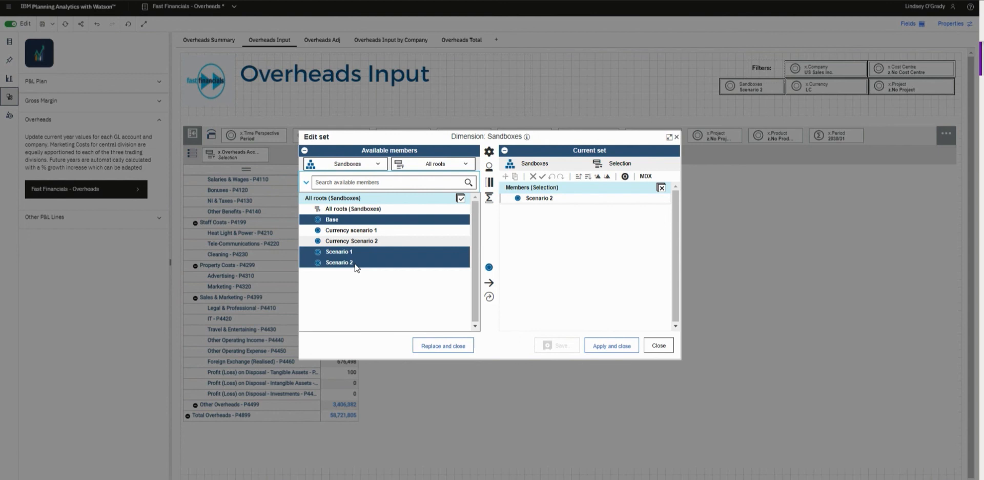
left_click(442, 345)
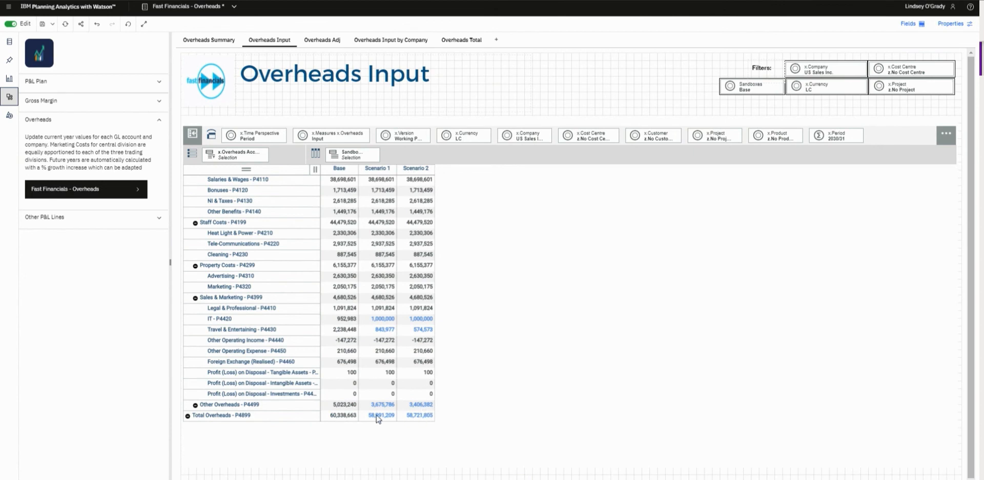
Create a calculated column that subtracts Scenario 2 from Scenario 1.
left_click(424, 170)
left_click(376, 168)
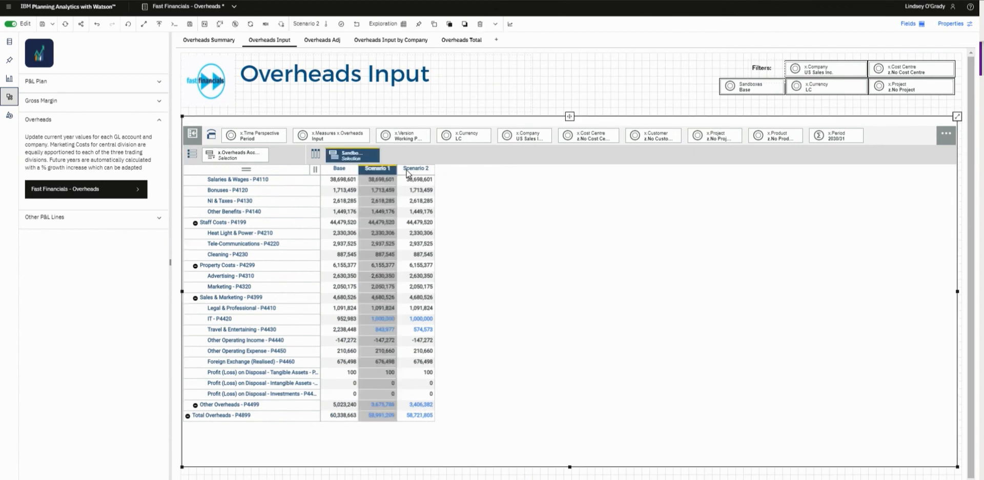
left_click(405, 169, "shift")
right_click(406, 170)
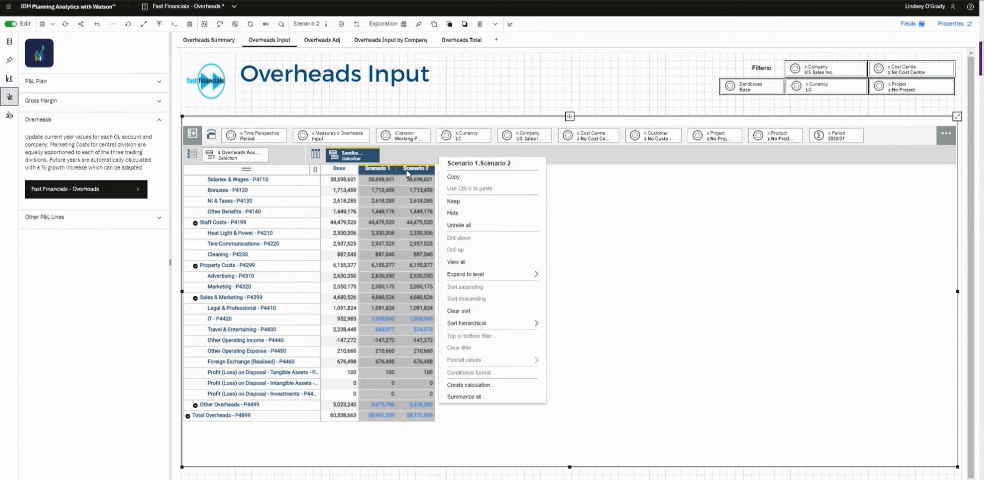
left_click(468, 385)
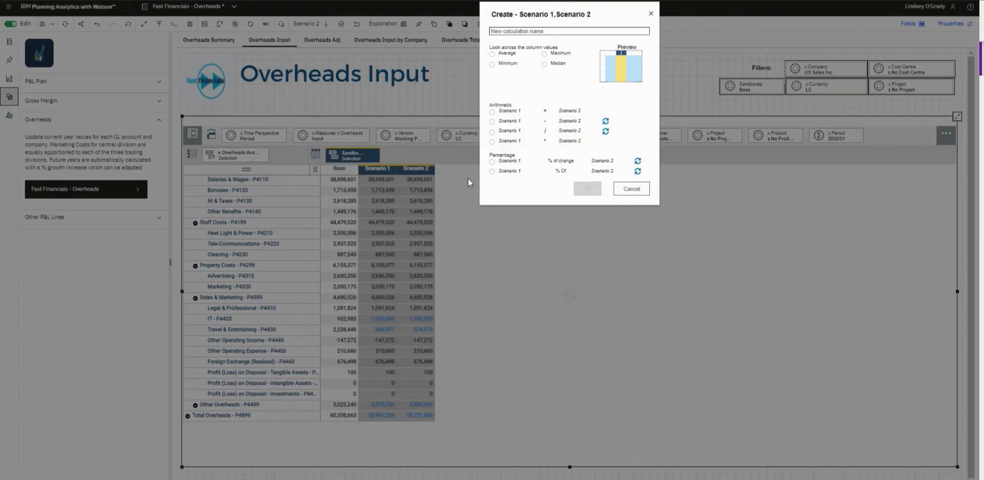
left_click(492, 122)
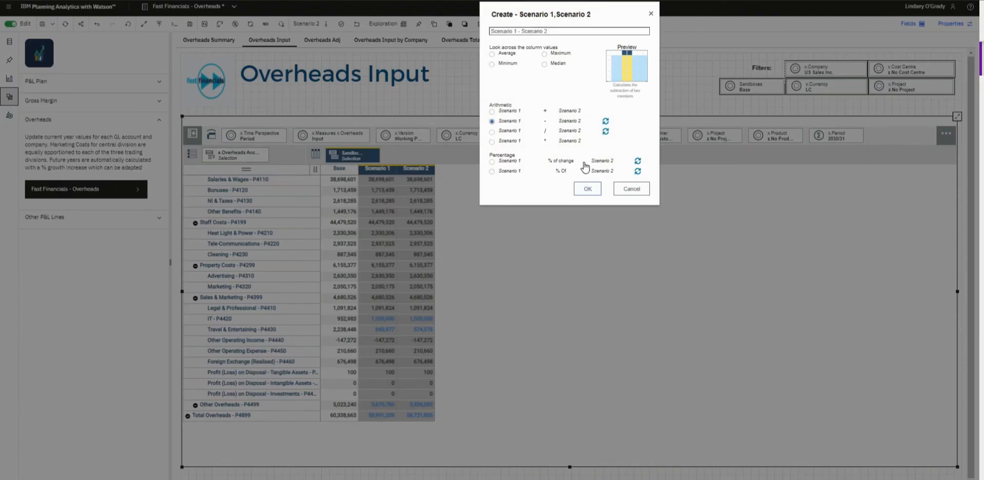
left_click(587, 188)
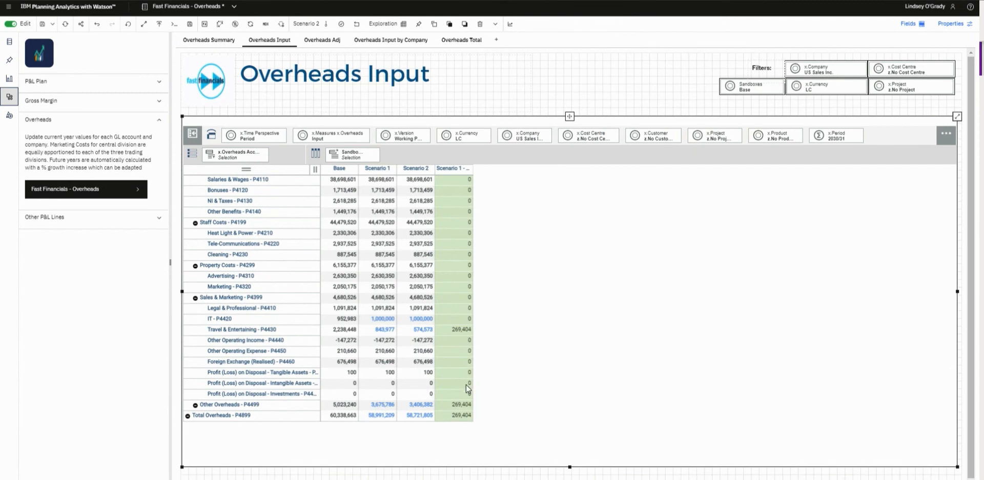
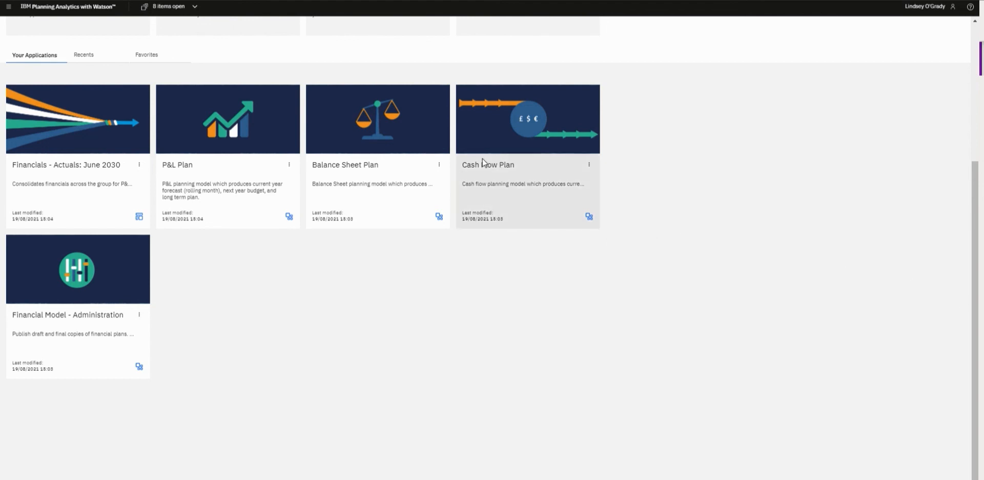
Open the favorite Fast Financials - Headlines and highlight Mega Beatz Division in the Gross Profit vs Overheads - By Division chart.
left_click(148, 57)
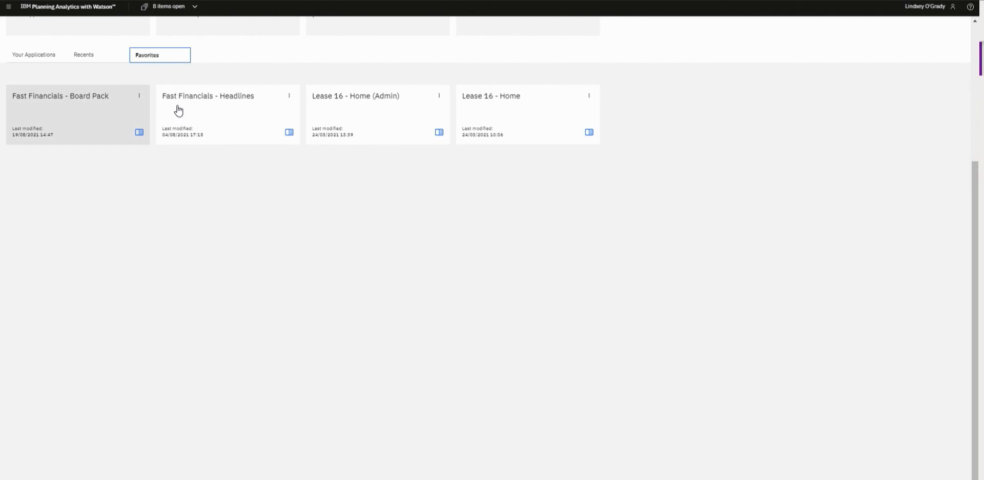
left_click(214, 108)
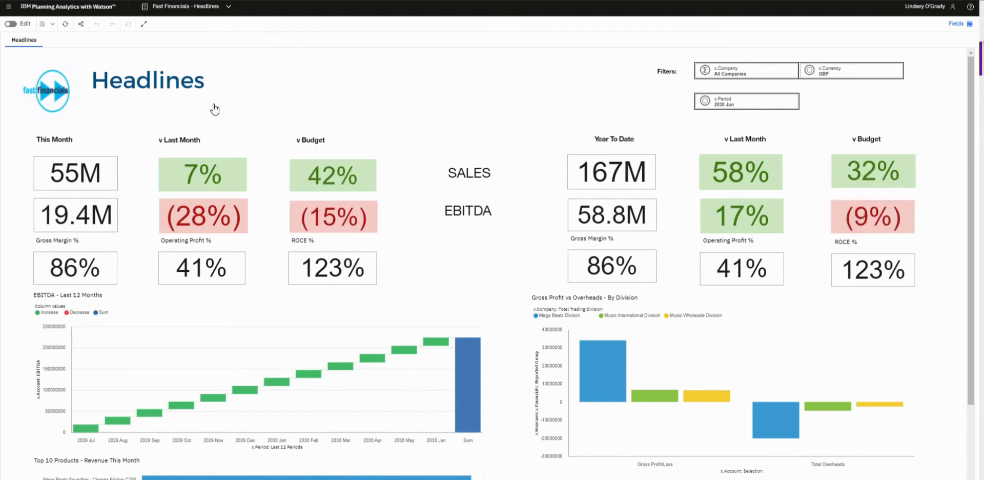
left_click(568, 318)
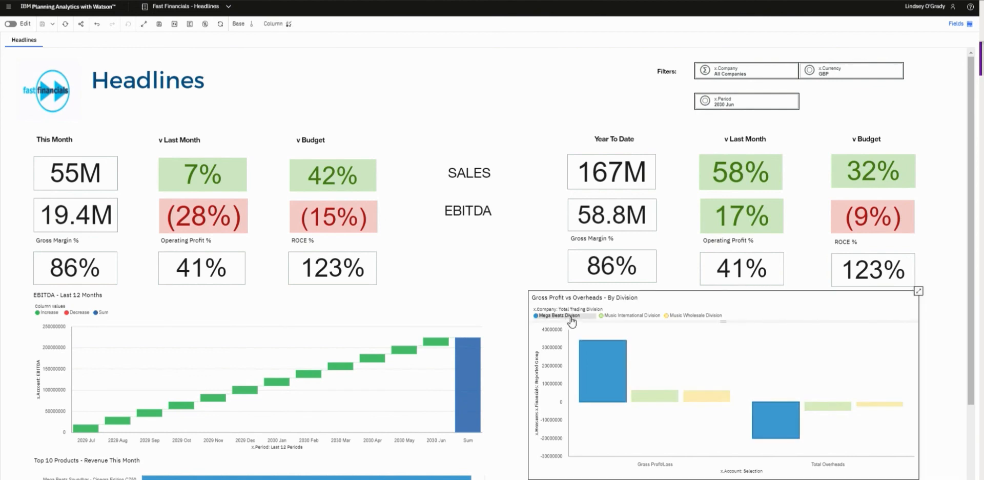
Drill down on Mega Beatz Division in the Gross Profit vs Overheads - By Division chart and inspect the Spain Sales Srl gross profit bar.
right_click(572, 320)
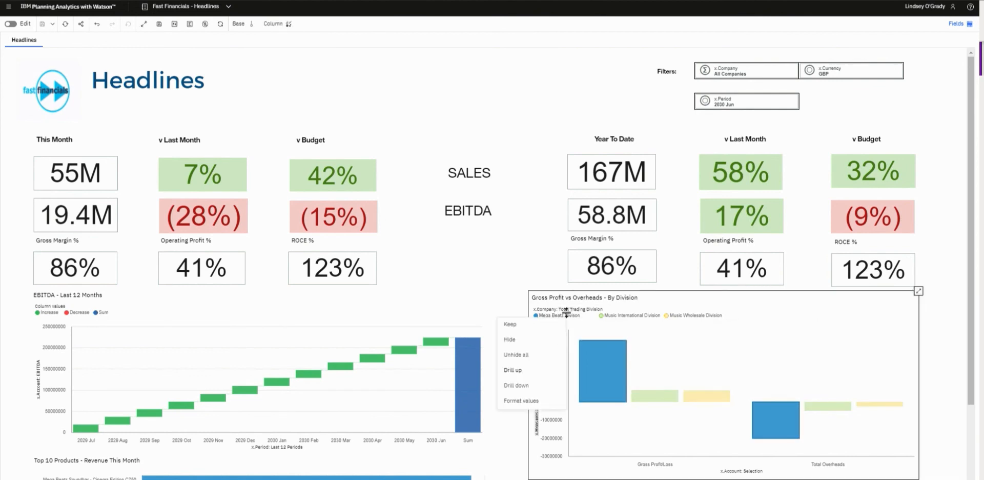
left_click(524, 385)
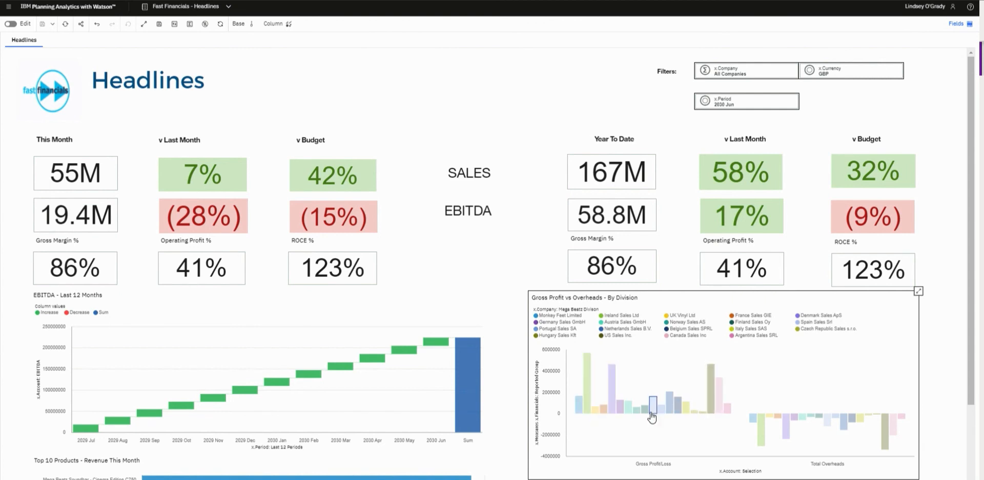
mouse_move(651, 418)
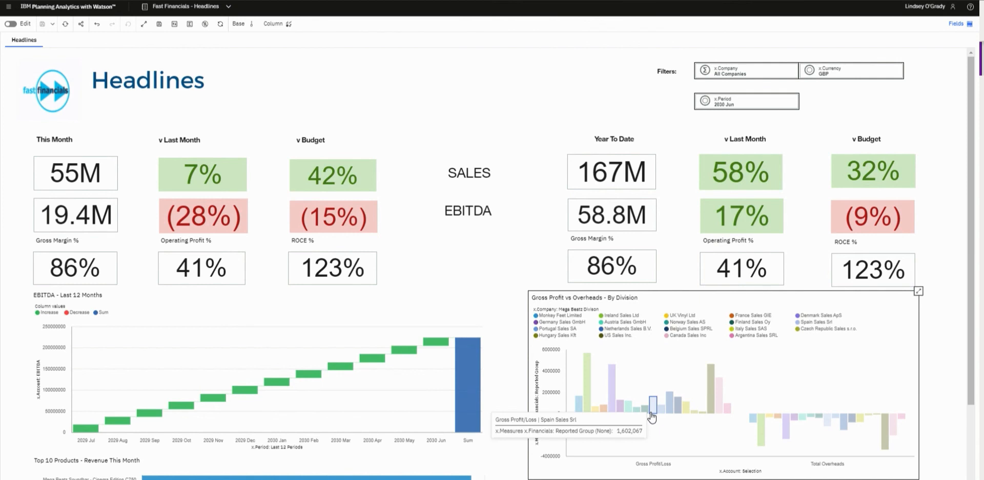
Examine the company filter choices and the EBITDA, Top 10 Products and actual versus budget charts of the Headlines dashboard.
left_click(737, 74)
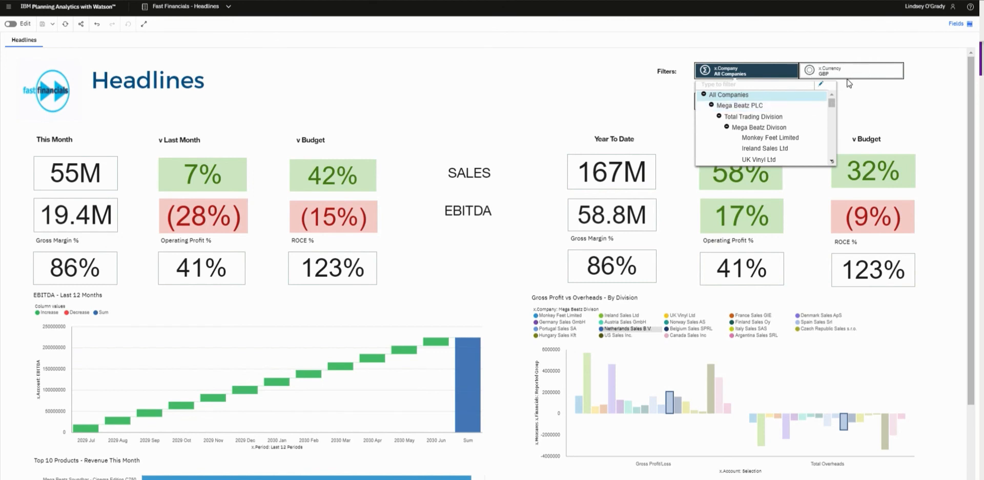
left_click(866, 91)
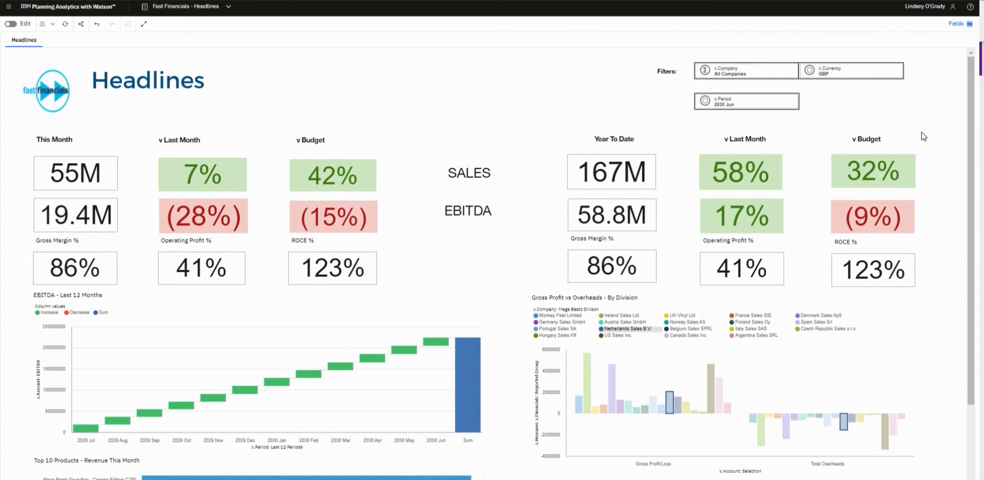
scroll(602, 329, "down", 1)
scroll(602, 329, "down", 2)
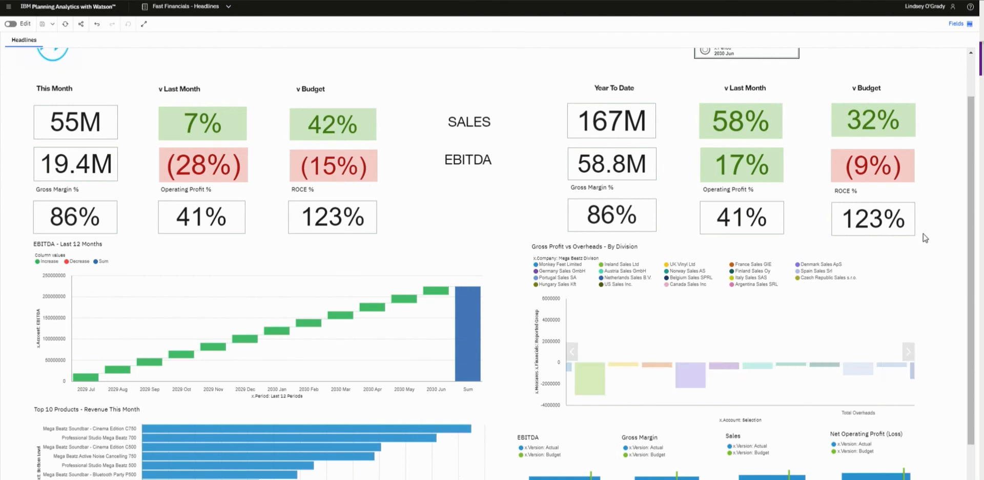
scroll(925, 238, "up", 3)
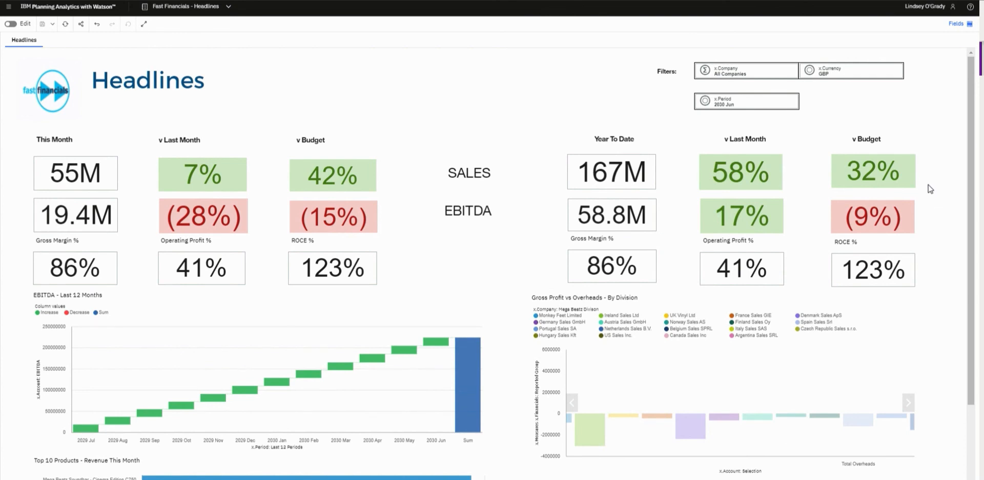
left_click(731, 75)
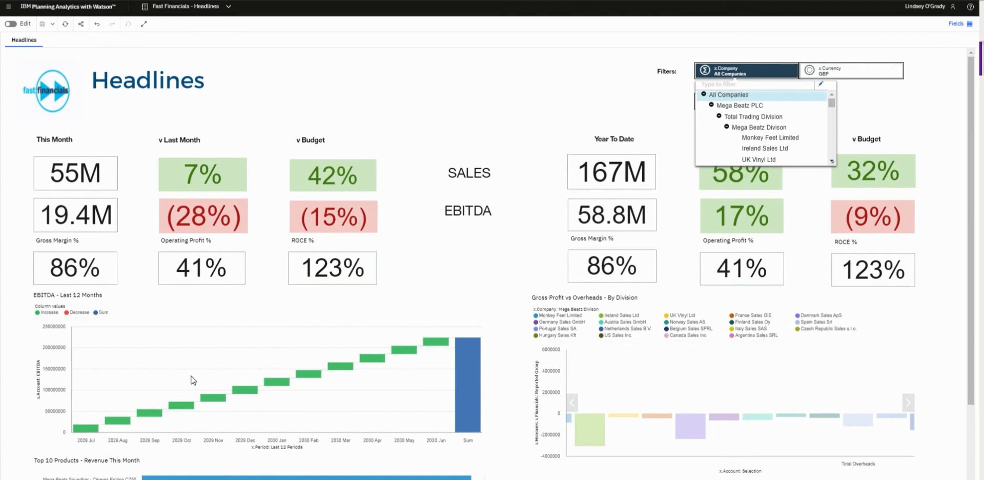
scroll(941, 428, "down", 2)
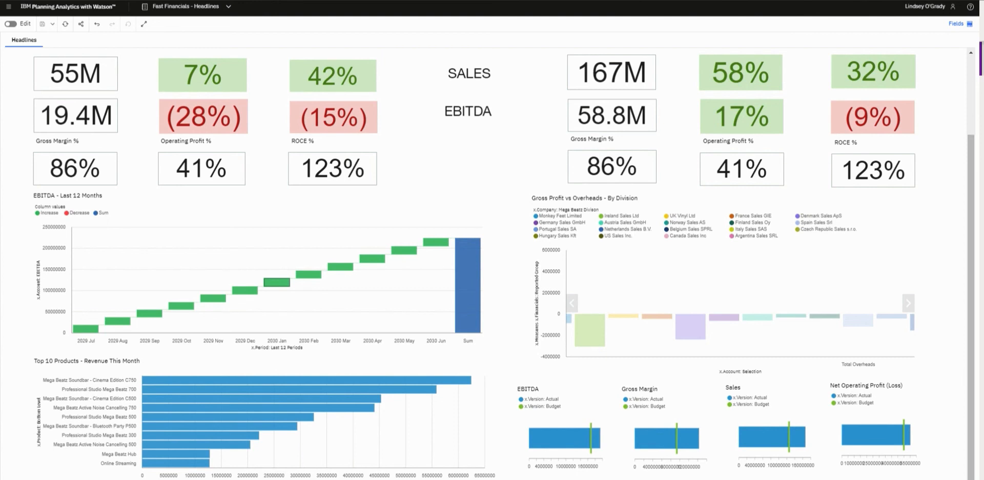
Open the favorite Fast Financials - Board Pack and set the company on its Revenue and GM page to Ireland Sales Ltd.
left_click(83, 10)
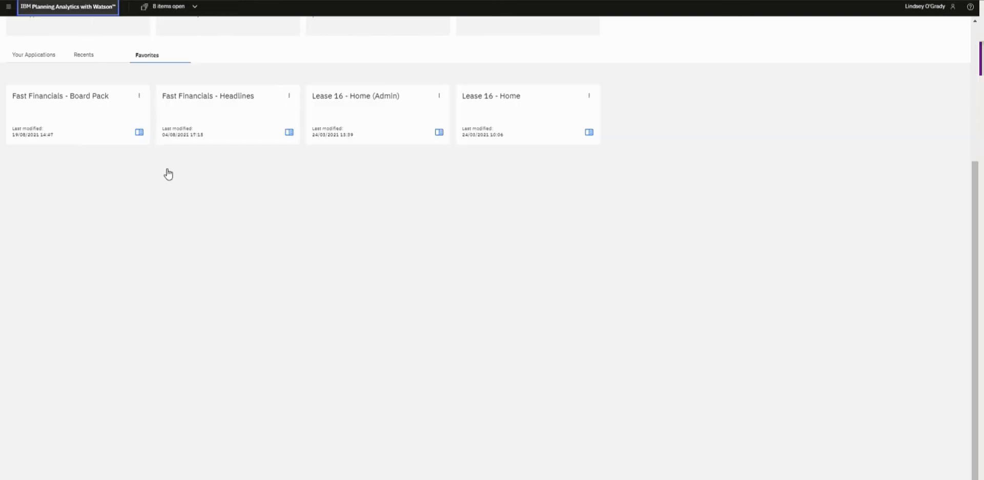
left_click(66, 97)
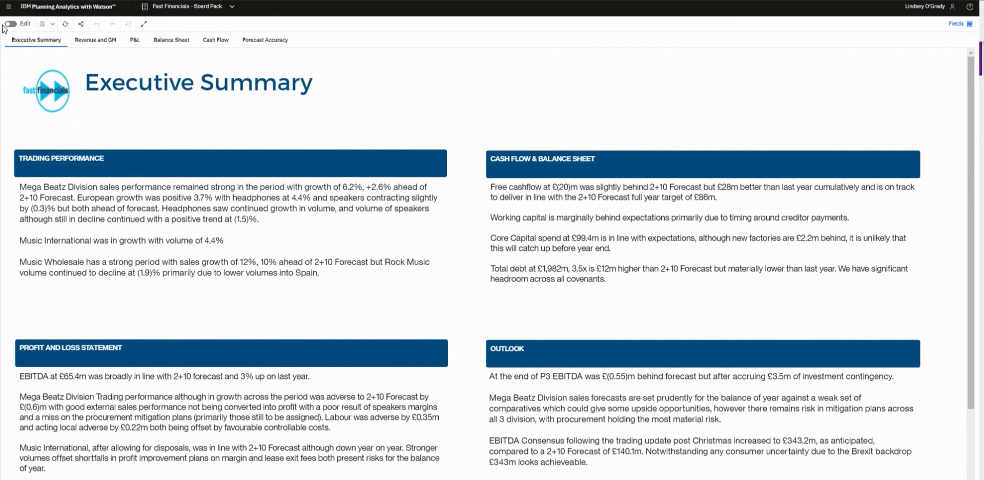
left_click(93, 41)
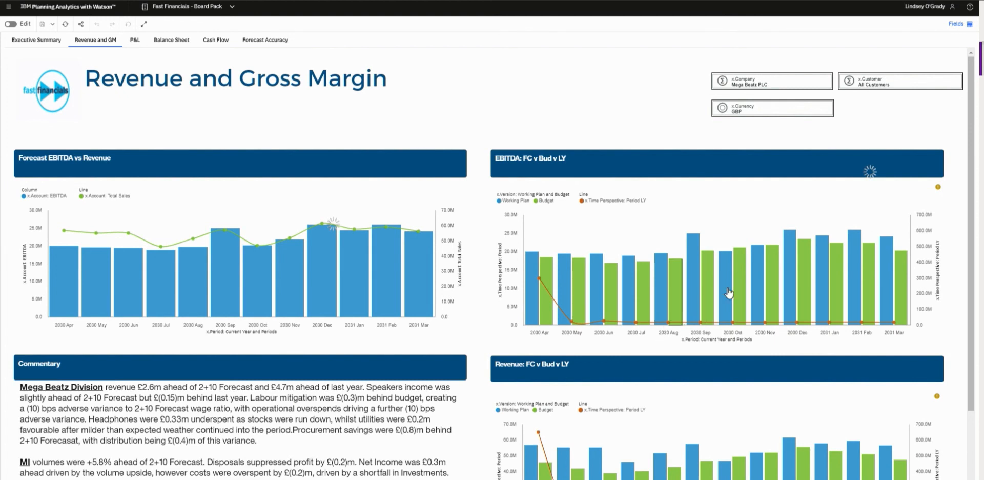
left_click(779, 86)
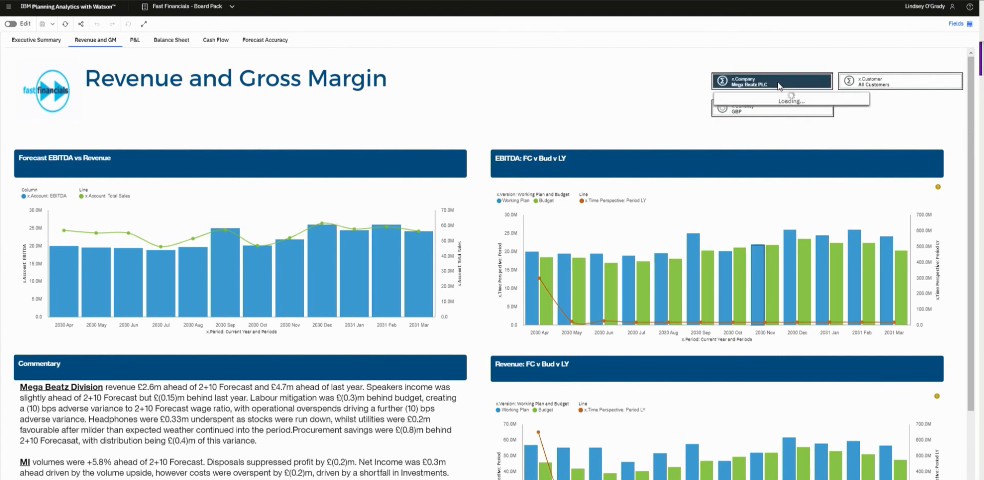
left_click(774, 160)
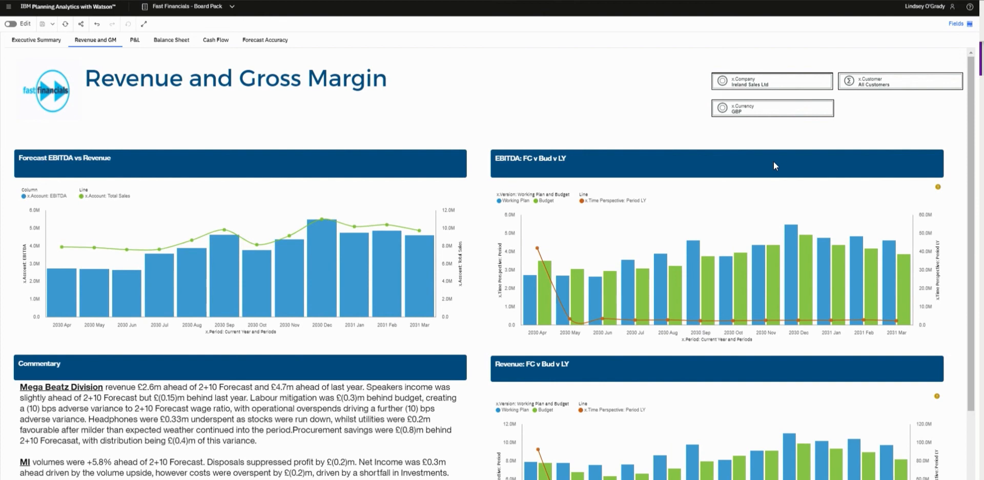
View the board pack's P&L page, and set the company on the Forecast Accuracy page to 1110 - Ireland Sales Ltd.
left_click(135, 41)
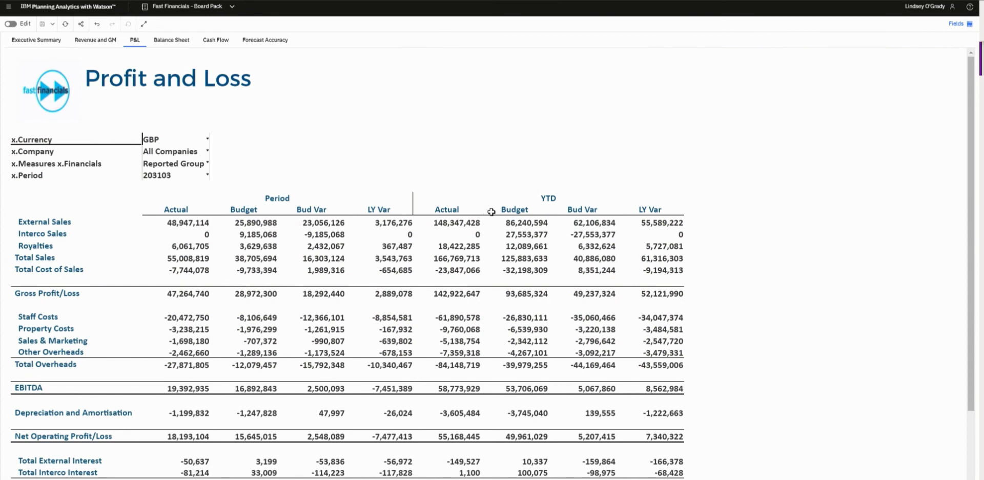
left_click(281, 41)
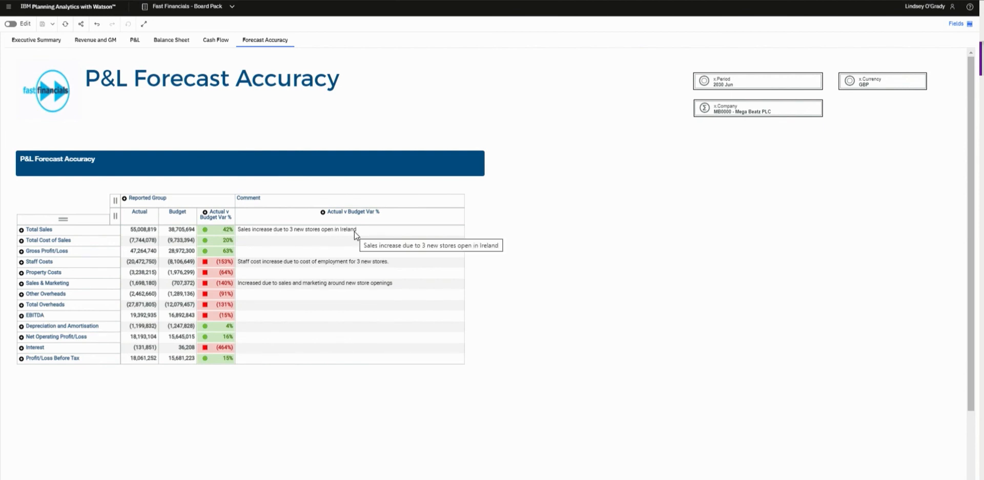
left_click(718, 111)
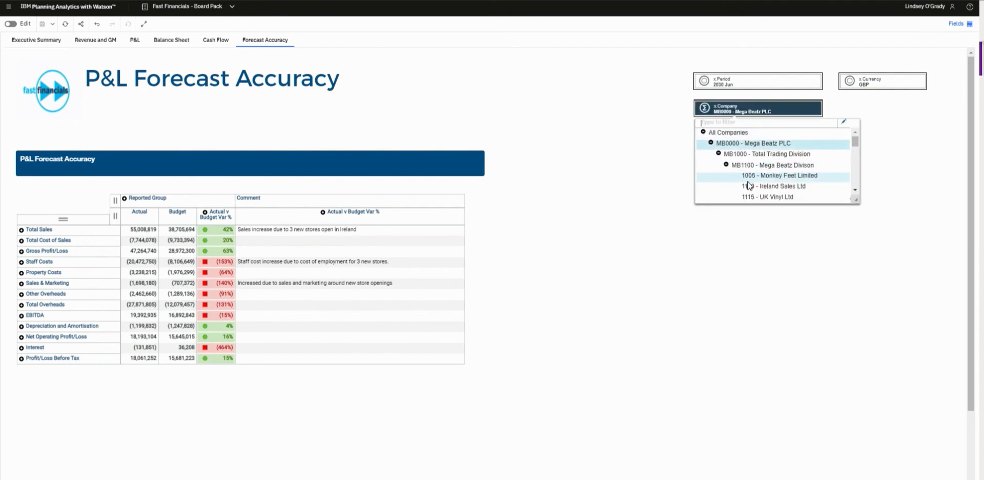
left_click(750, 187)
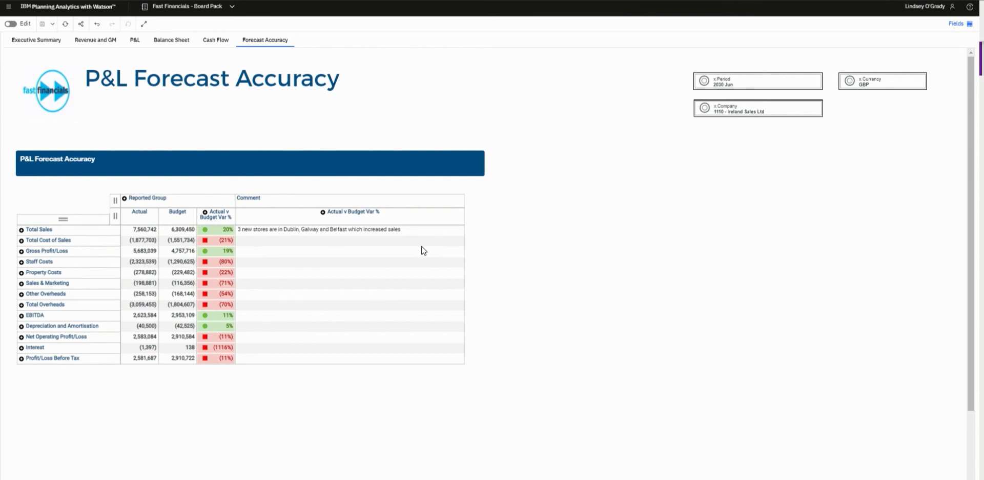
Open the period choices on the Forecast Accuracy page and browse through the 2030 months.
left_click(720, 81)
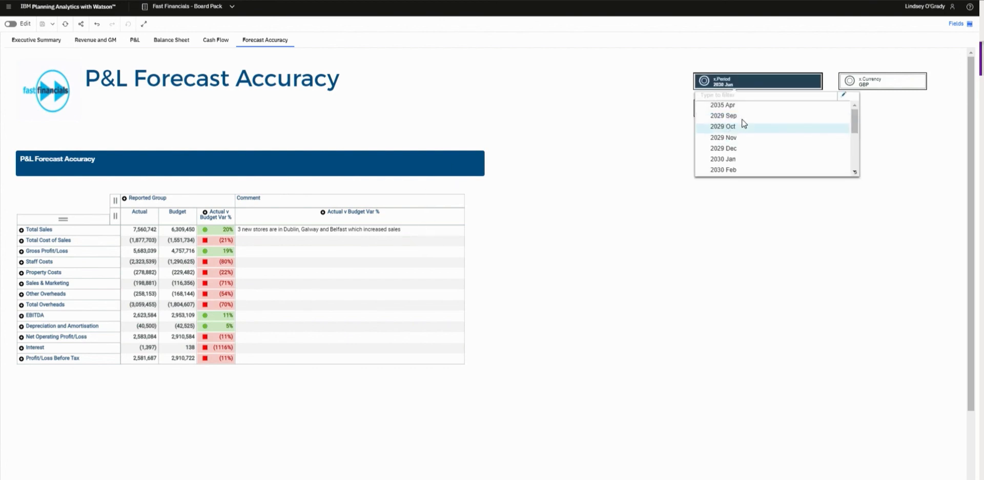
scroll(762, 124, "down", 6)
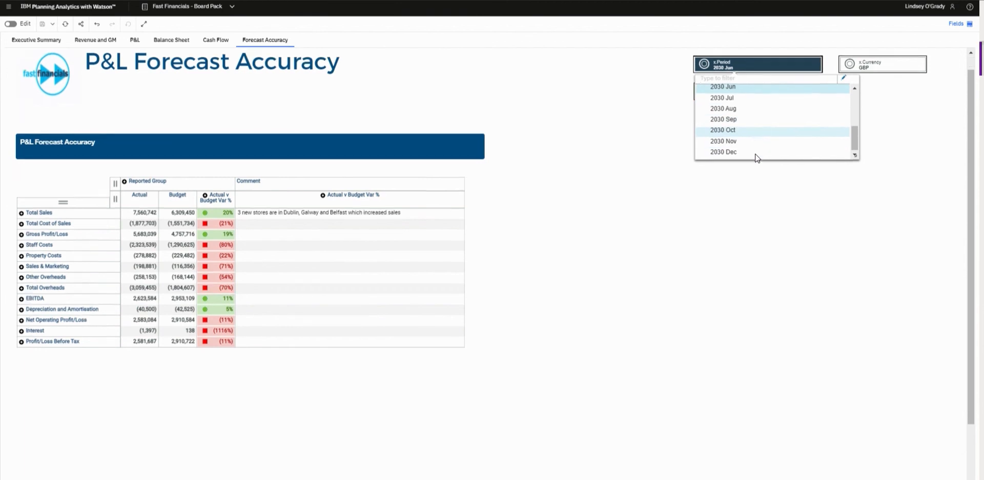